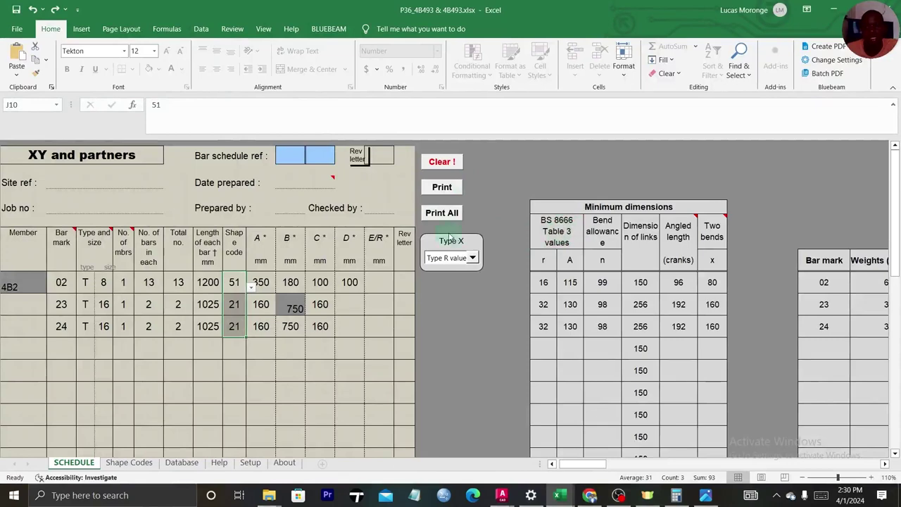
Switch to the STONEBRIDGE drawing in AutoCAD and view beam 4B2 with its reinforcement labels at grid Y2.
{"action": "scroll", "coordinate": [336, 239], "scroll_direction": "down", "scroll_amount": 2}
{"action": "scroll", "coordinate": [336, 240], "scroll_direction": "up", "scroll_amount": 2}
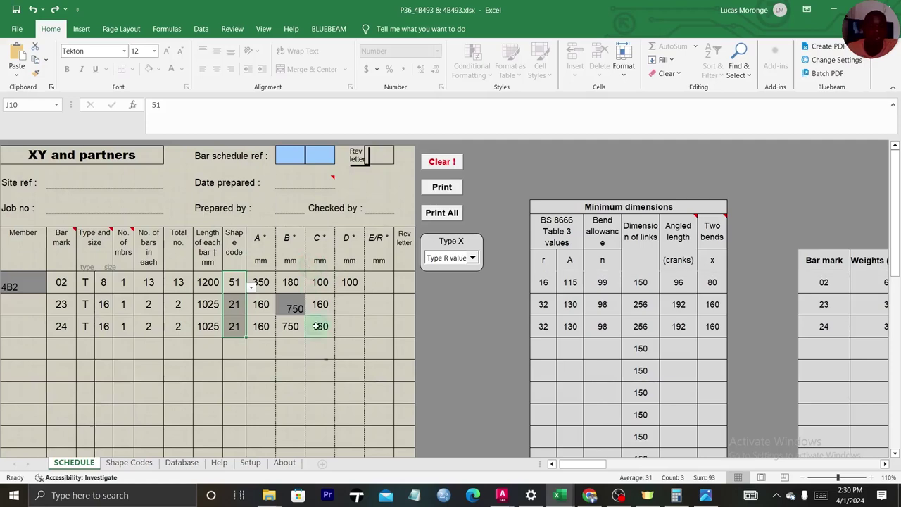
{"action": "mouse_move", "coordinate": [502, 495]}
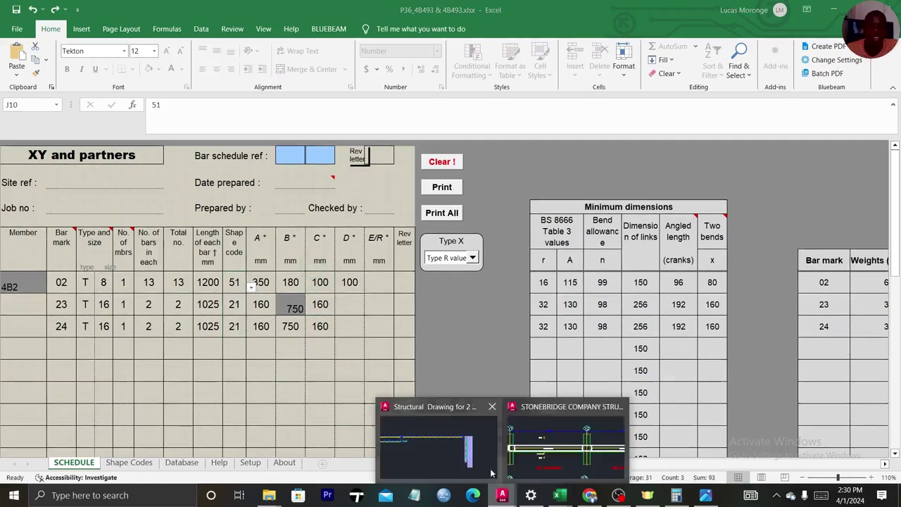
{"action": "left_click", "coordinate": [566, 439]}
{"action": "scroll", "coordinate": [328, 326], "scroll_direction": "down", "scroll_amount": 5}
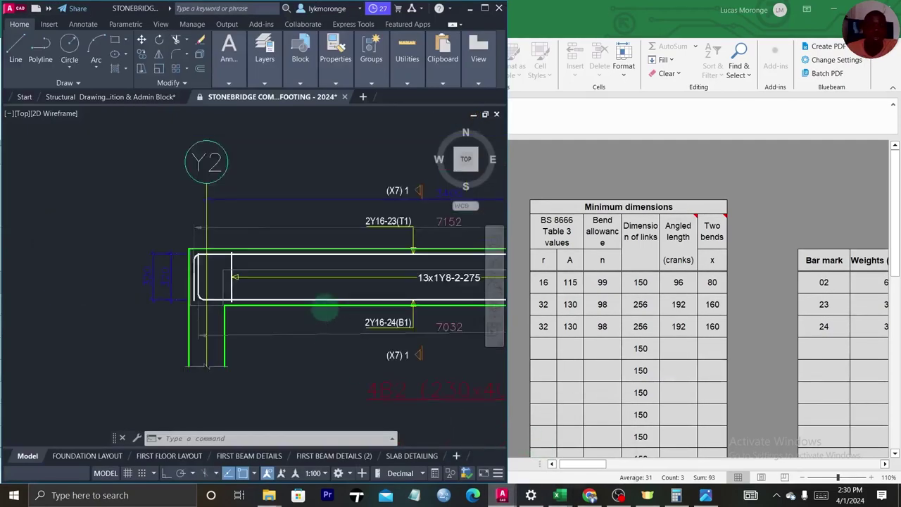
{"action": "scroll", "coordinate": [328, 326], "scroll_direction": "up", "scroll_amount": 3}
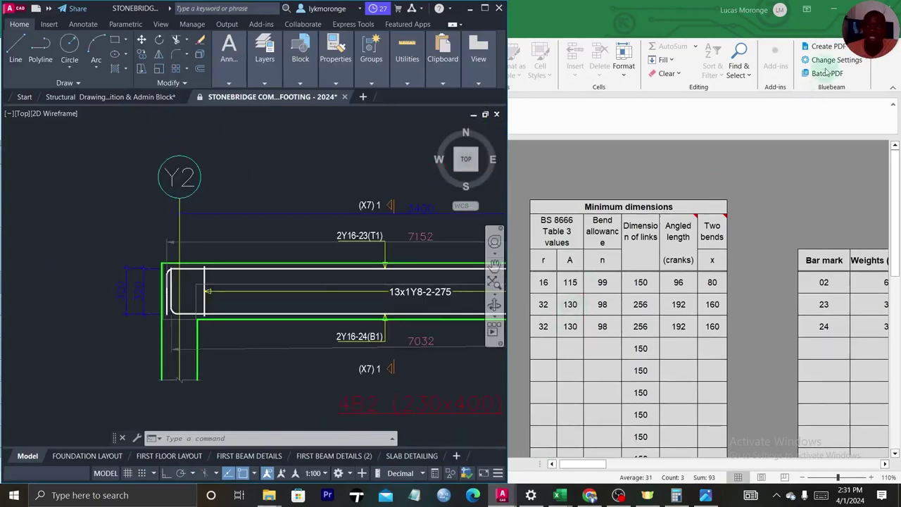
Return to the P36_4B493 & 4B493 workbook at full-screen size and review the bar entries on the SCHEDULE sheet.
{"action": "left_click", "coordinate": [815, 51]}
{"action": "key", "text": "super+Down"}
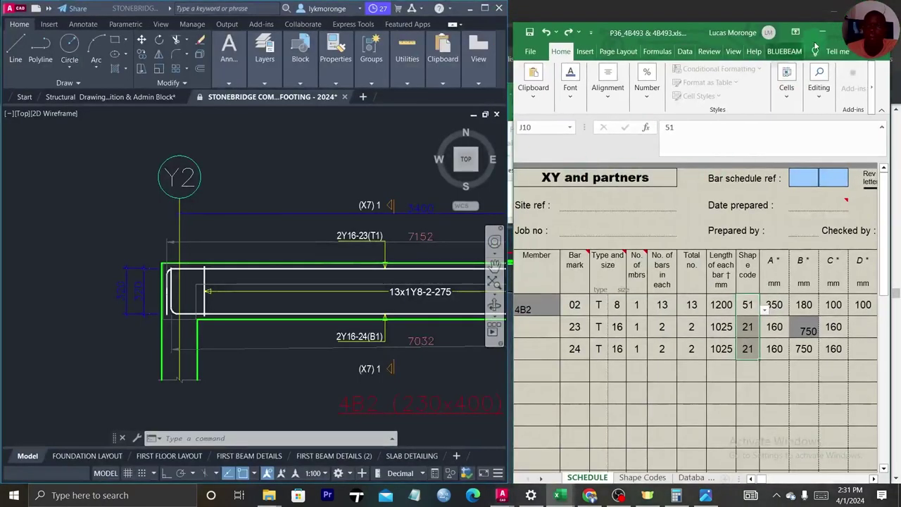
{"action": "left_click_drag", "start_coordinate": [704, 32], "coordinate": [194, 0]}
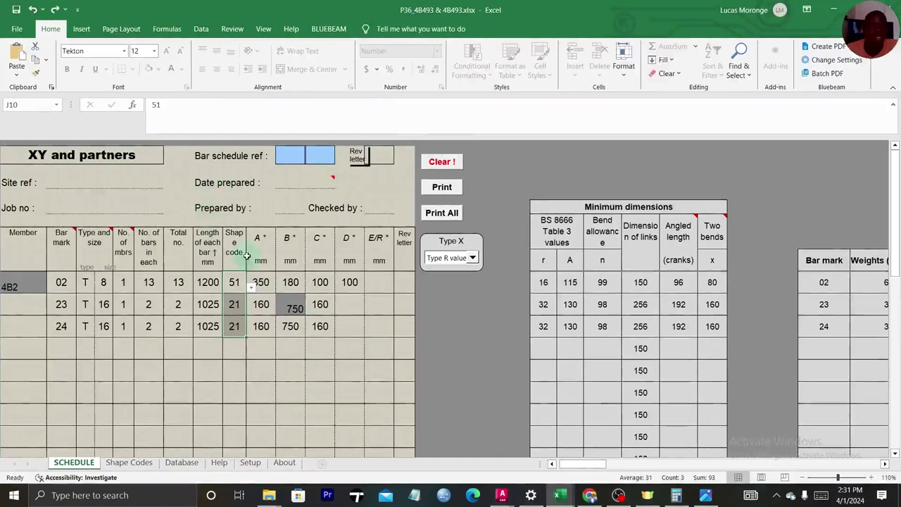
{"action": "left_click_drag", "start_coordinate": [590, 466], "coordinate": [582, 466]}
{"action": "left_click", "coordinate": [29, 240]}
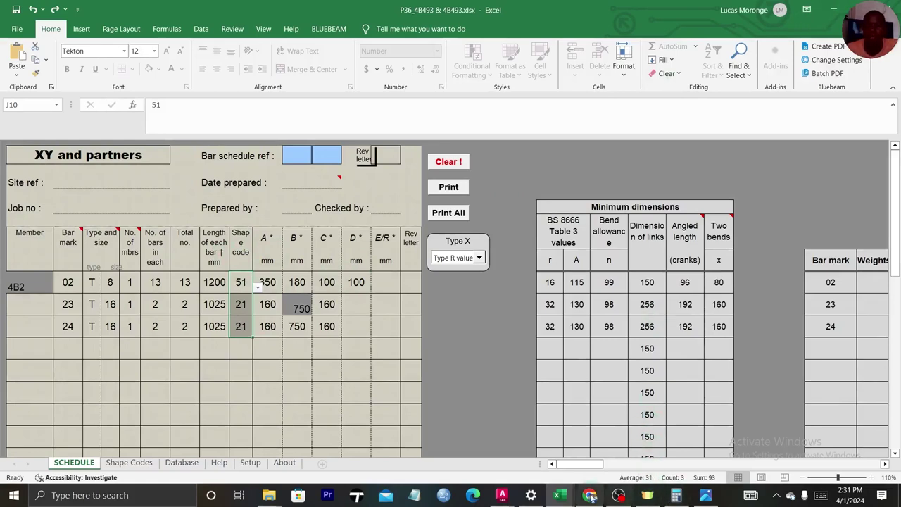
Switch to the CADinBIM - BBS Data Presentation in Excel2 workbook and display the BEAM REBARS sheet.
{"action": "mouse_move", "coordinate": [559, 494]}
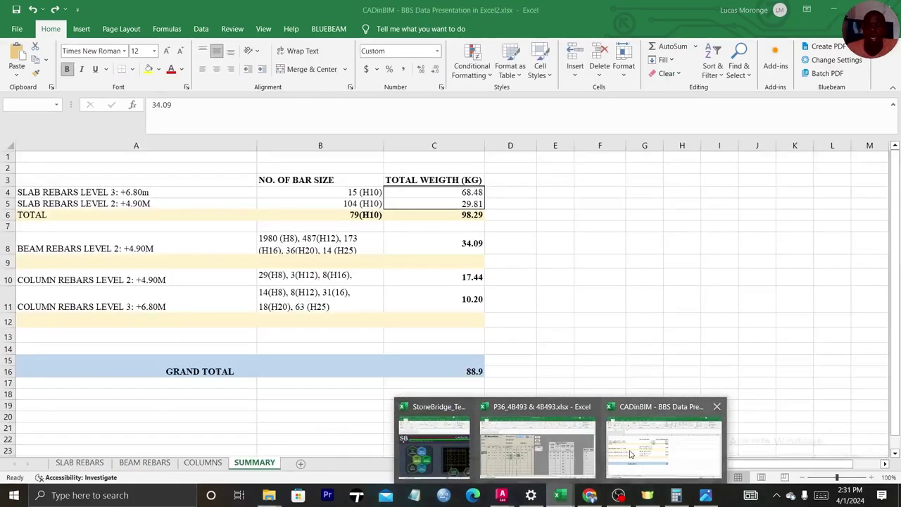
{"action": "left_click", "coordinate": [631, 453]}
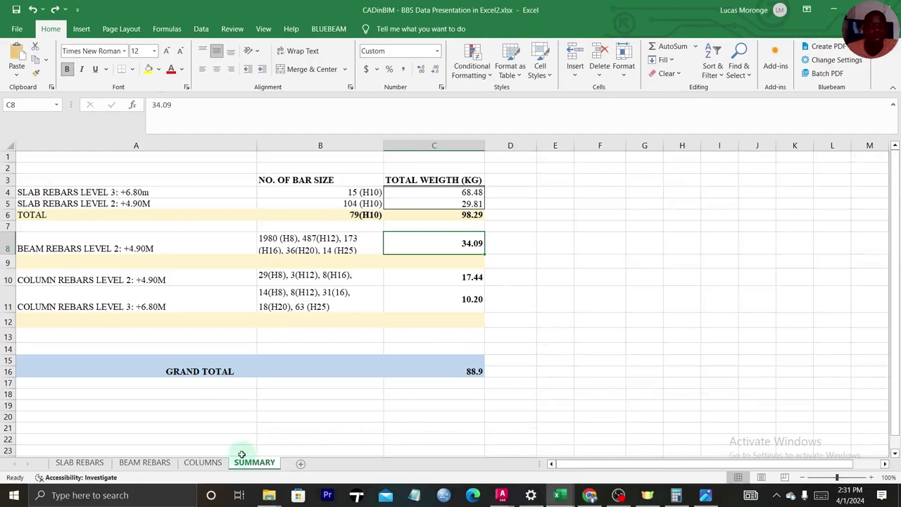
{"action": "left_click", "coordinate": [140, 463]}
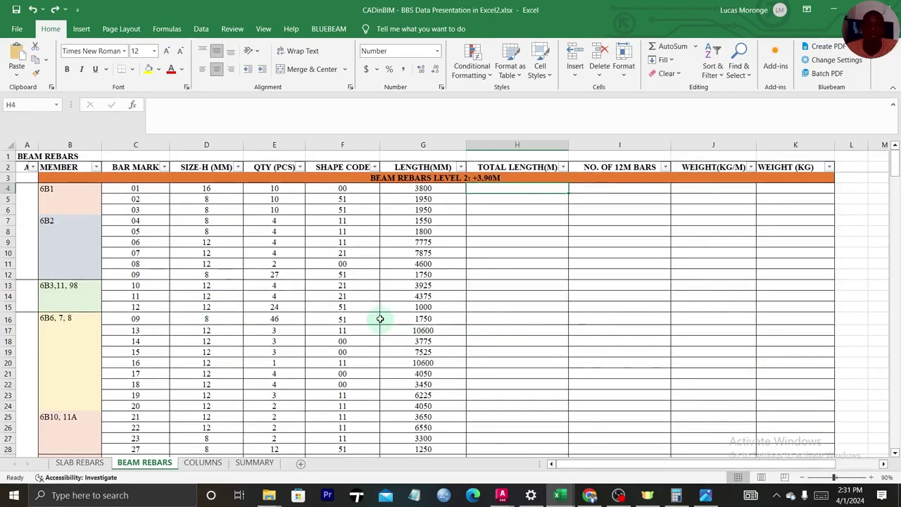
Switch to Chrome, show the TERA HAVEN GARDENS structural drawings PDF and enlarge the beam details on page 14 to 50%.
{"action": "mouse_move", "coordinate": [498, 497]}
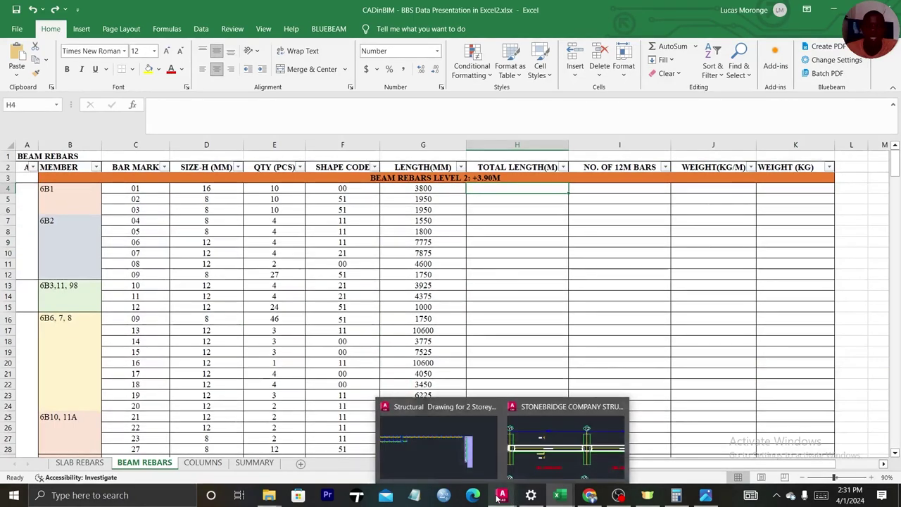
{"action": "left_click", "coordinate": [589, 496]}
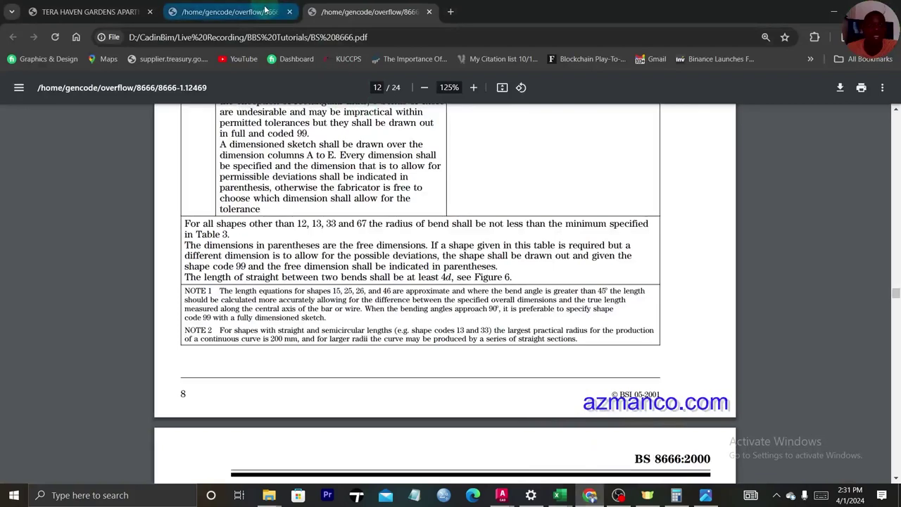
{"action": "left_click", "coordinate": [263, 12]}
{"action": "left_click", "coordinate": [80, 12]}
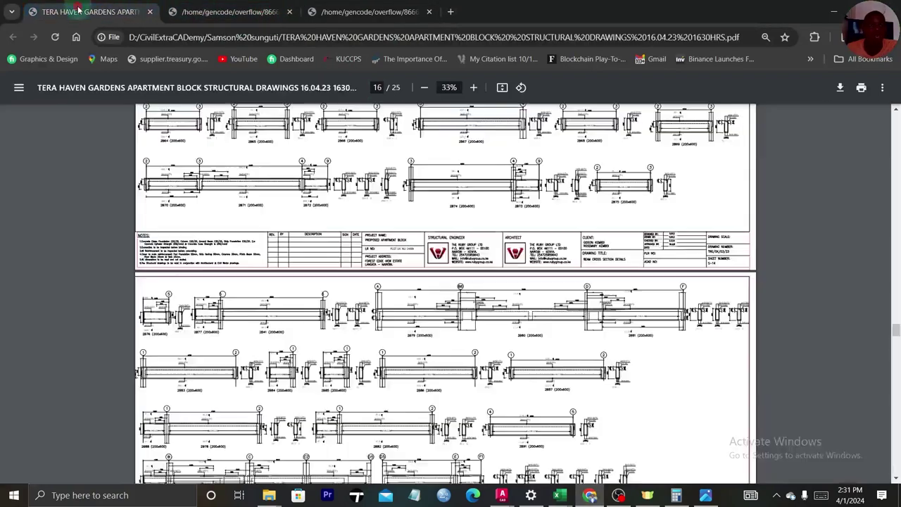
{"action": "scroll", "coordinate": [354, 270], "scroll_direction": "up", "scroll_amount": 10}
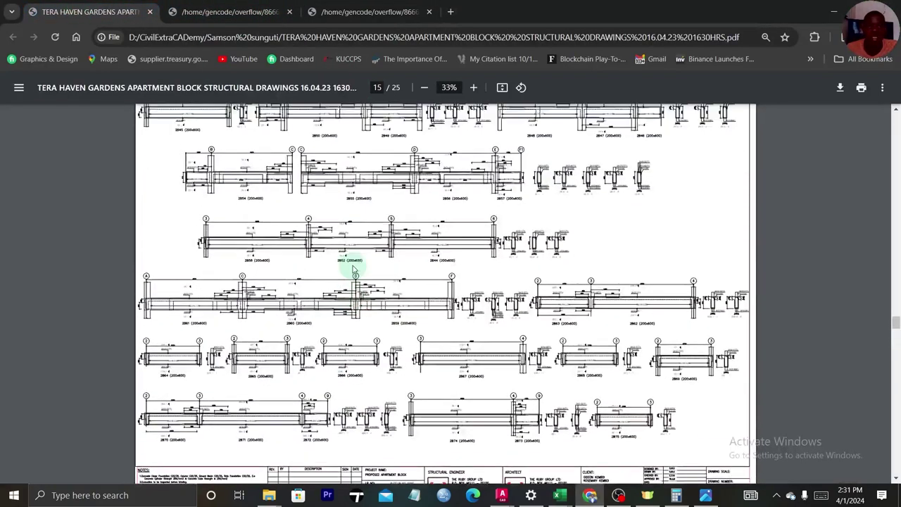
{"action": "scroll", "coordinate": [354, 270], "scroll_direction": "up", "scroll_amount": 3}
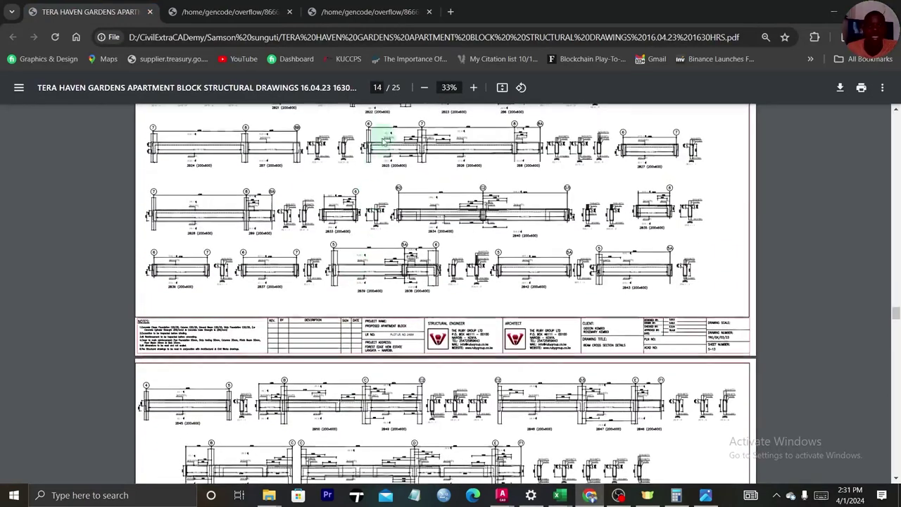
{"action": "left_click", "coordinate": [472, 88]}
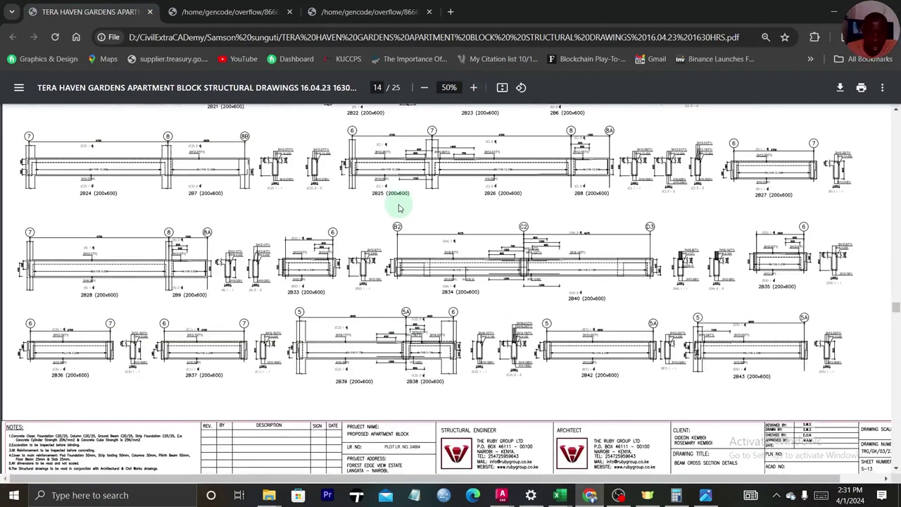
Examine the beam cross section details on pages 15 and 16 of the structural drawings PDF.
{"action": "scroll", "coordinate": [399, 204], "scroll_direction": "down", "scroll_amount": 3}
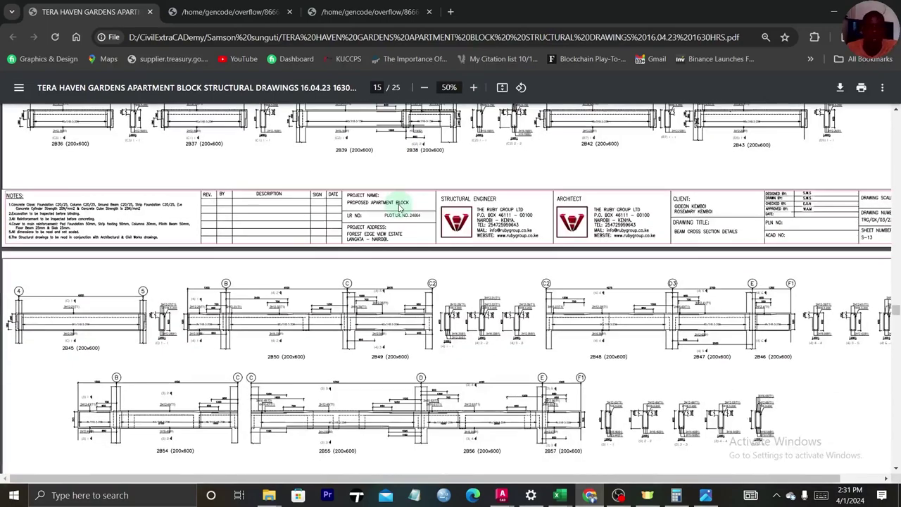
{"action": "scroll", "coordinate": [393, 215], "scroll_direction": "down", "scroll_amount": 3}
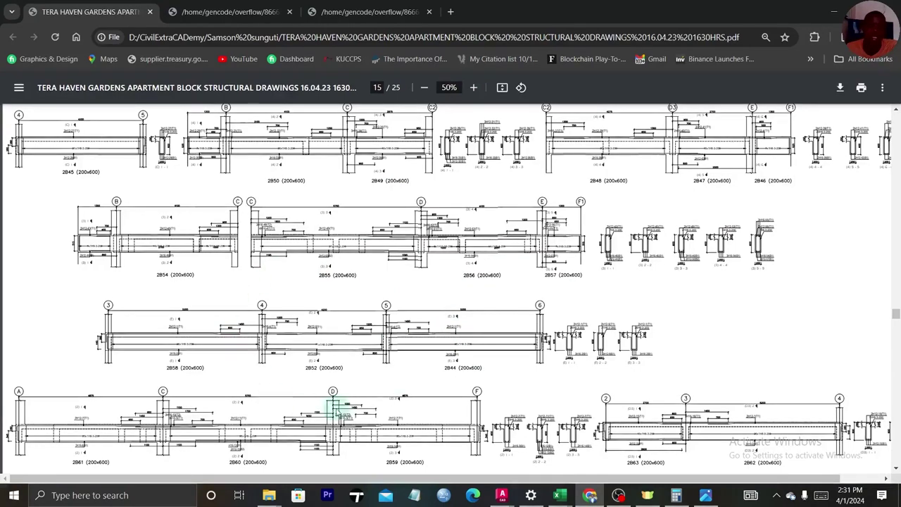
{"action": "scroll", "coordinate": [406, 311], "scroll_direction": "down", "scroll_amount": 5}
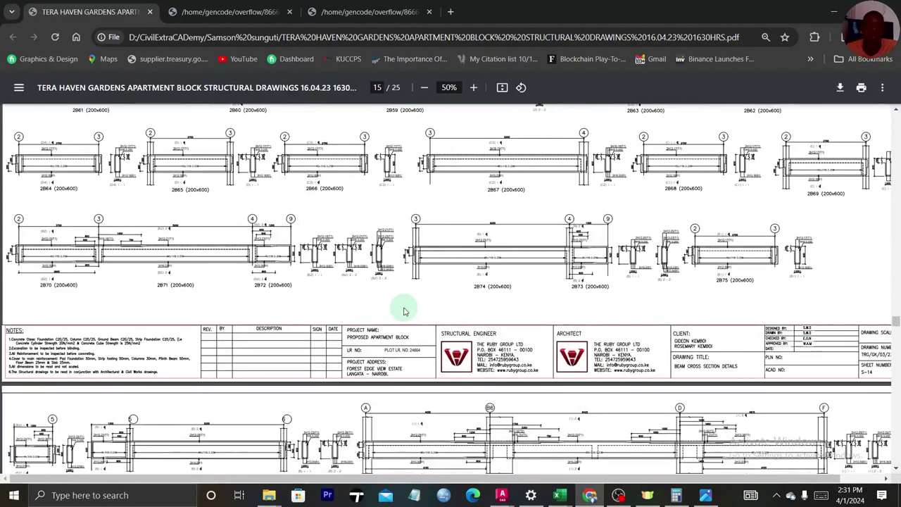
{"action": "scroll", "coordinate": [406, 311], "scroll_direction": "down", "scroll_amount": 3}
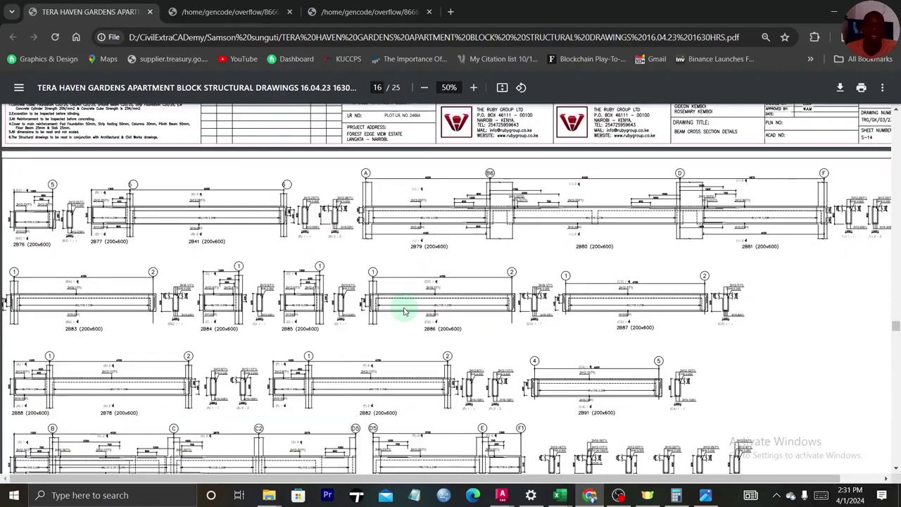
{"action": "scroll", "coordinate": [405, 306], "scroll_direction": "up", "scroll_amount": 7}
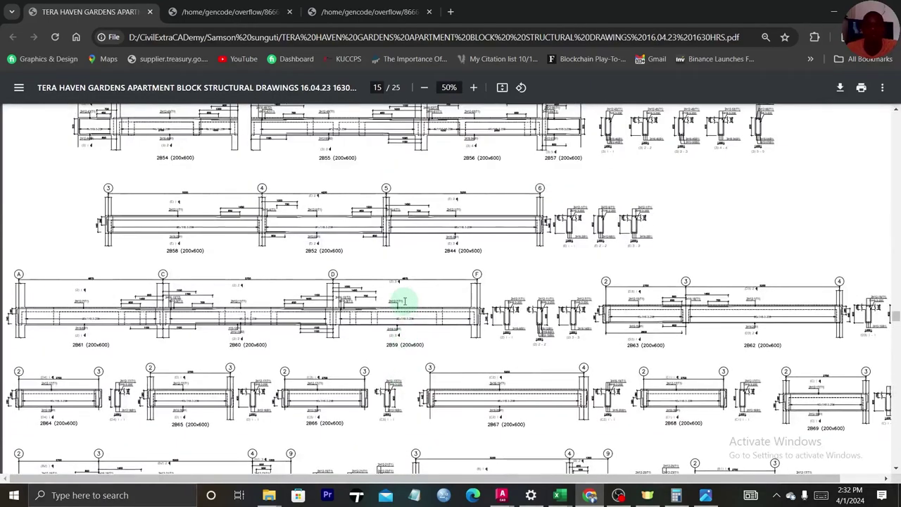
Minimize the browser and the BBS data workbook, and place the bar schedule workbook beside the AutoCAD drawing.
{"action": "left_click", "coordinate": [834, 14]}
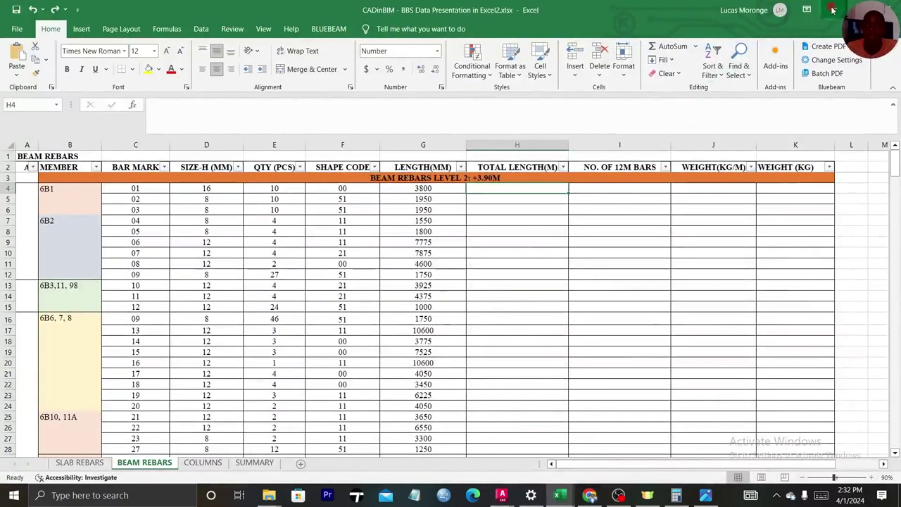
{"action": "left_click", "coordinate": [834, 10]}
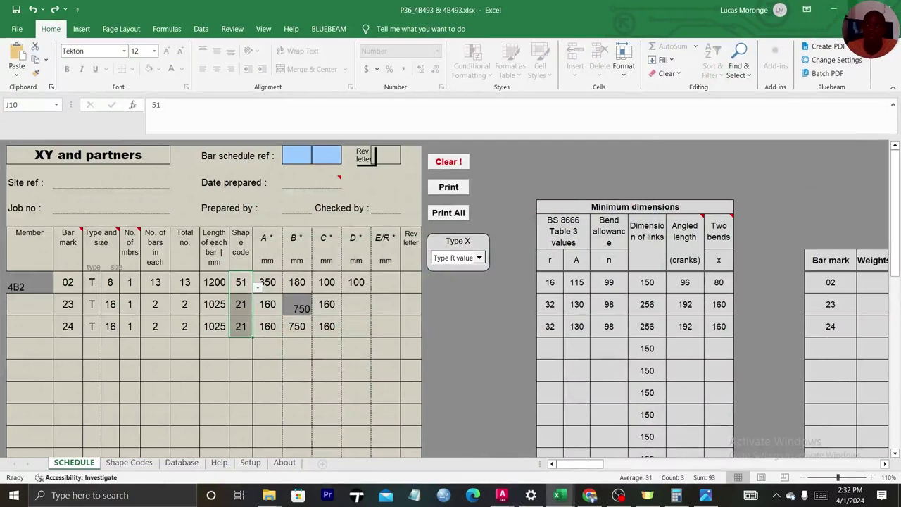
{"action": "left_click", "coordinate": [805, 9]}
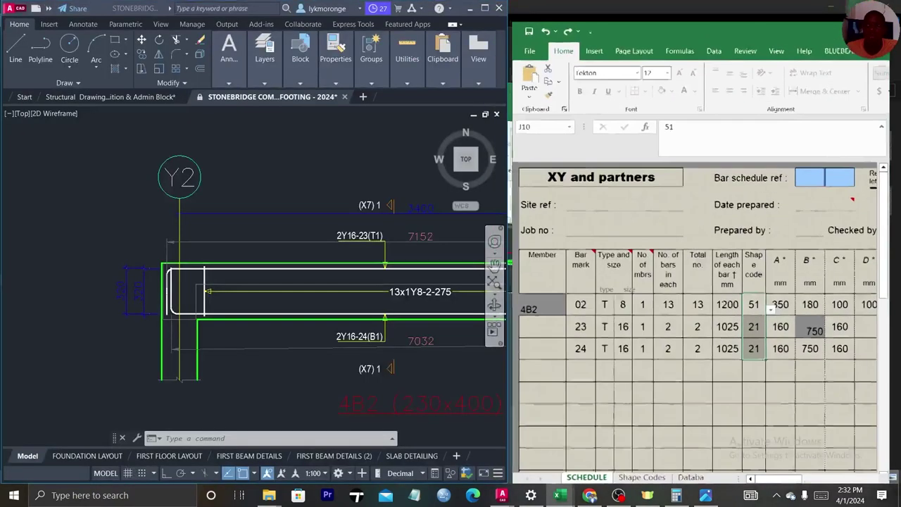
Examine the elevations of beams 4B1 and 4B2 in the AutoCAD drawing, including their bar labels and the adjoining section.
{"action": "scroll", "coordinate": [343, 225], "scroll_direction": "down", "scroll_amount": 3}
{"action": "left_click", "coordinate": [348, 206]}
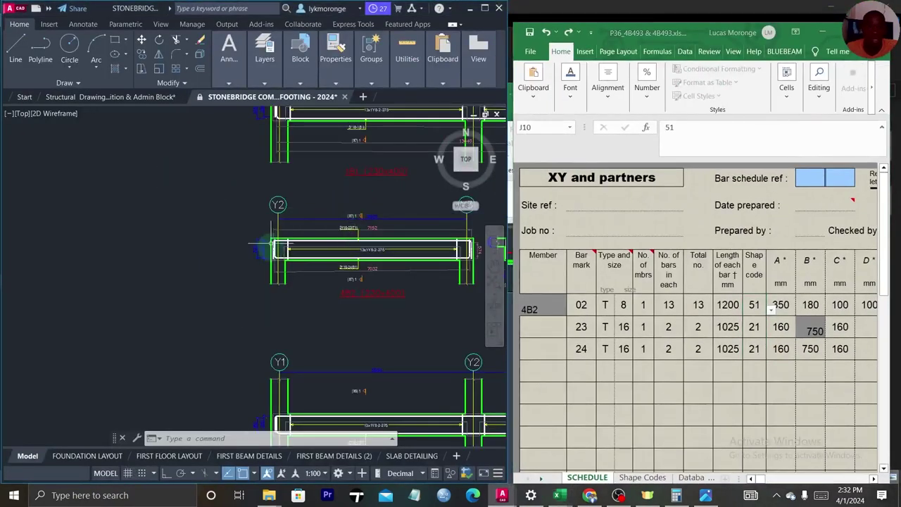
{"action": "mouse_move", "coordinate": [341, 203]}
{"action": "left_mouse_down"}
{"action": "mouse_move", "coordinate": [314, 203]}
{"action": "mouse_move", "coordinate": [162, 265]}
{"action": "mouse_move", "coordinate": [138, 343]}
{"action": "left_mouse_up"}
{"action": "scroll", "coordinate": [199, 278], "scroll_direction": "up", "scroll_amount": 4}
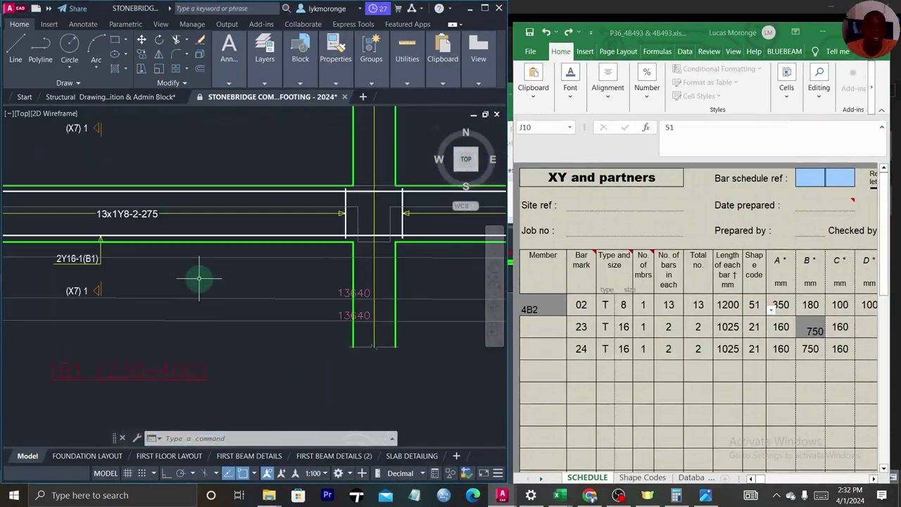
{"action": "scroll", "coordinate": [200, 278], "scroll_direction": "down", "scroll_amount": 5}
{"action": "mouse_move", "coordinate": [278, 309]}
{"action": "left_mouse_down"}
{"action": "mouse_move", "coordinate": [268, 246]}
{"action": "mouse_move", "coordinate": [278, 205]}
{"action": "left_mouse_up"}
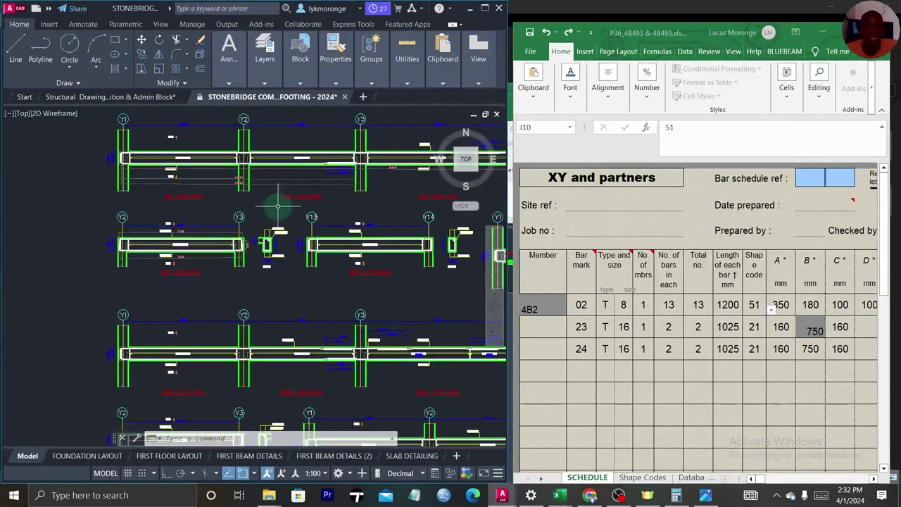
{"action": "scroll", "coordinate": [180, 207], "scroll_direction": "up", "scroll_amount": 4}
{"action": "left_click_drag", "start_coordinate": [157, 258], "coordinate": [282, 193]}
{"action": "scroll", "coordinate": [282, 193], "scroll_direction": "down", "scroll_amount": 2}
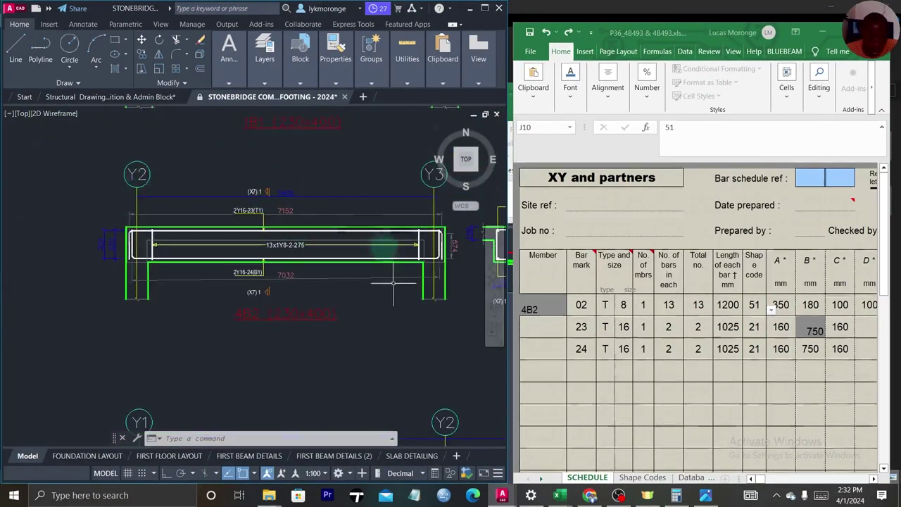
{"action": "left_click_drag", "start_coordinate": [326, 188], "coordinate": [215, 304]}
{"action": "scroll", "coordinate": [211, 313], "scroll_direction": "down", "scroll_amount": 2}
{"action": "scroll", "coordinate": [355, 239], "scroll_direction": "down", "scroll_amount": 2}
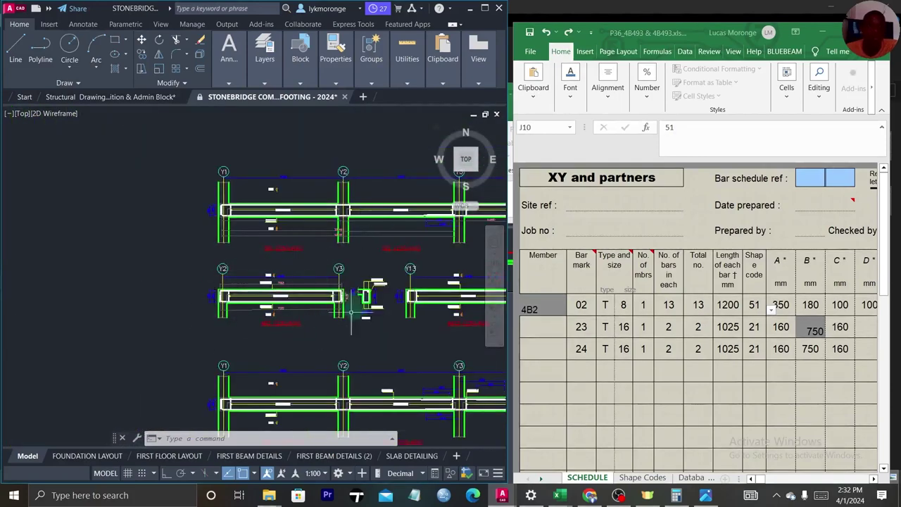
{"action": "scroll", "coordinate": [343, 284], "scroll_direction": "up", "scroll_amount": 4}
{"action": "scroll", "coordinate": [355, 262], "scroll_direction": "down", "scroll_amount": 5}
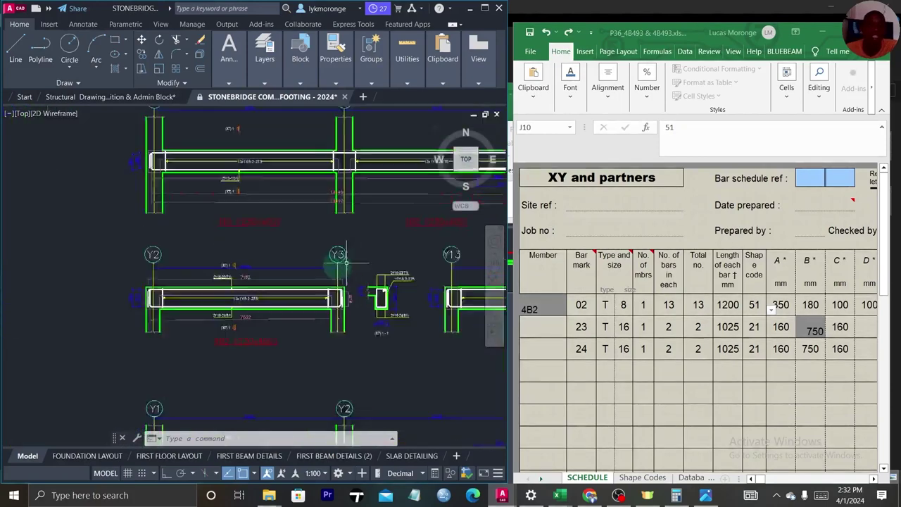
Survey the other beam elevations and sections across the AutoCAD drawing and return to beam 4B2 between grids Y2 and Y3.
{"action": "scroll", "coordinate": [278, 273], "scroll_direction": "up", "scroll_amount": 2}
{"action": "scroll", "coordinate": [278, 273], "scroll_direction": "up", "scroll_amount": 3}
{"action": "scroll", "coordinate": [408, 281], "scroll_direction": "down", "scroll_amount": 3}
{"action": "scroll", "coordinate": [382, 281], "scroll_direction": "up", "scroll_amount": 4}
{"action": "scroll", "coordinate": [250, 293], "scroll_direction": "up", "scroll_amount": 5}
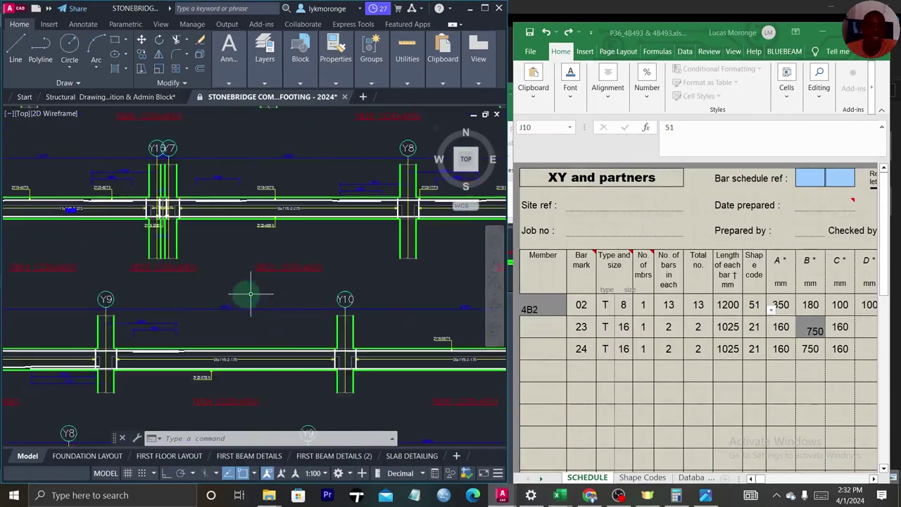
{"action": "left_click_drag", "start_coordinate": [188, 281], "coordinate": [331, 281]}
{"action": "left_click_drag", "start_coordinate": [190, 272], "coordinate": [208, 286]}
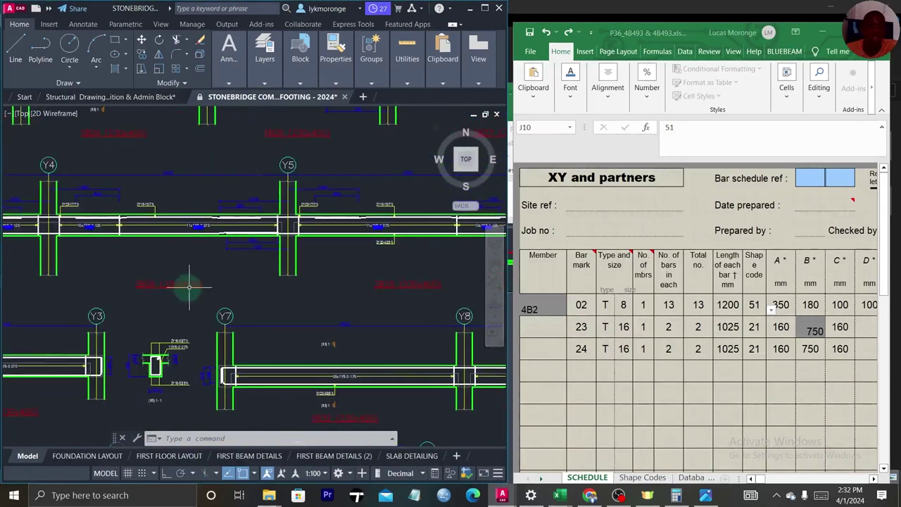
{"action": "scroll", "coordinate": [183, 282], "scroll_direction": "up", "scroll_amount": 4}
{"action": "scroll", "coordinate": [127, 274], "scroll_direction": "down", "scroll_amount": 6}
{"action": "scroll", "coordinate": [295, 263], "scroll_direction": "up", "scroll_amount": 2}
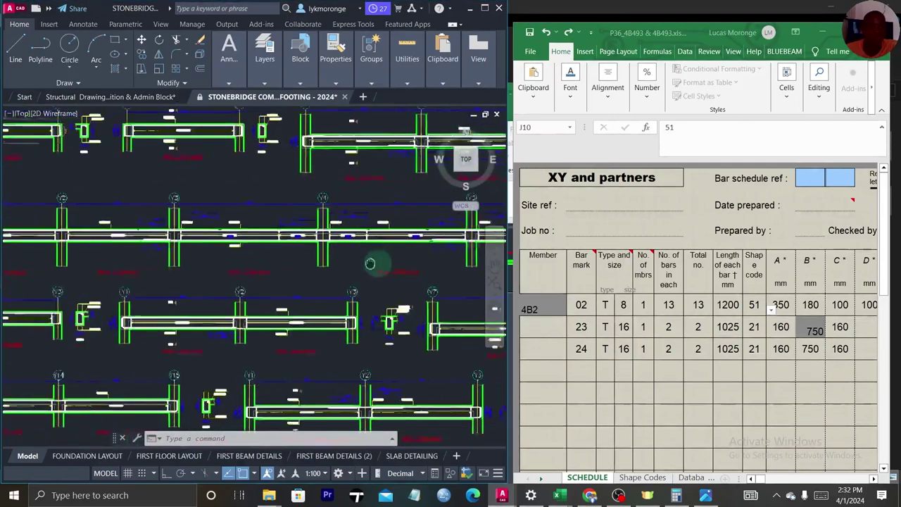
{"action": "left_click_drag", "start_coordinate": [197, 274], "coordinate": [444, 268]}
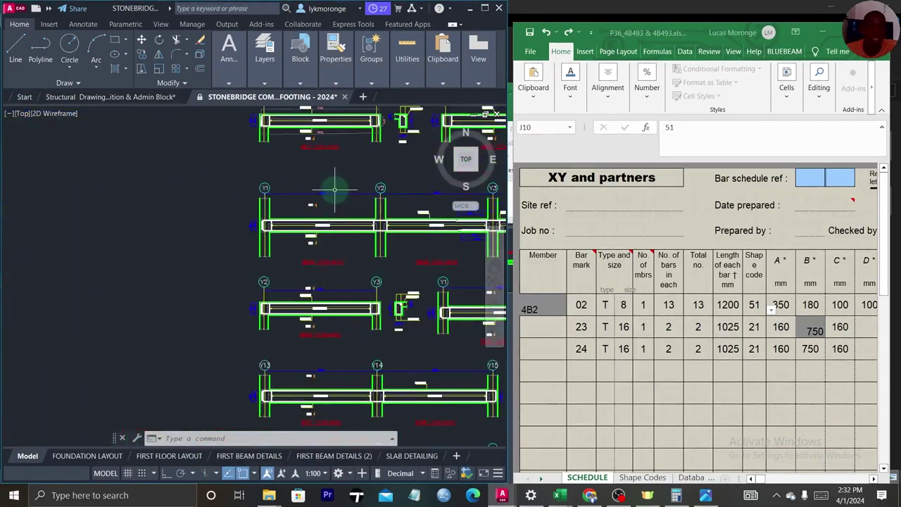
{"action": "scroll", "coordinate": [307, 207], "scroll_direction": "up", "scroll_amount": 2}
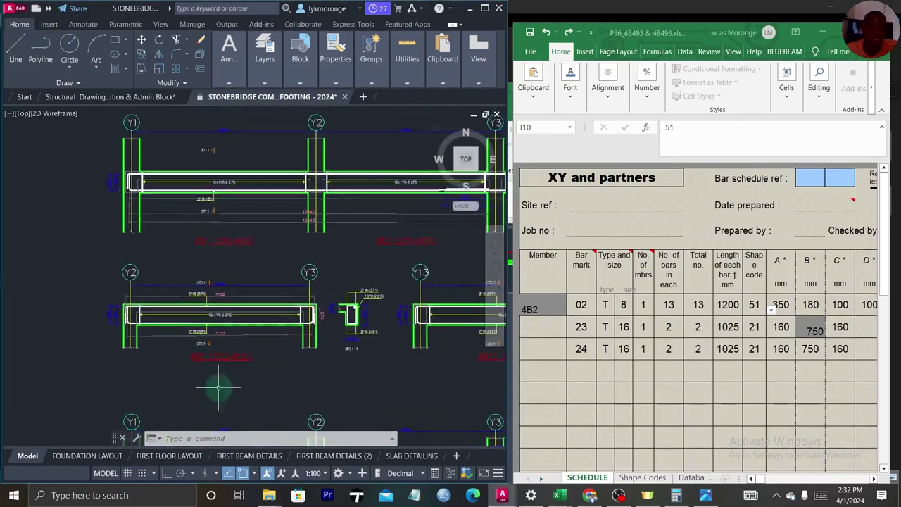
Examine beam 4B2's elevation between grids Y2 and Y3, including its title label, against the member name in the schedule.
{"action": "scroll", "coordinate": [193, 329], "scroll_direction": "up", "scroll_amount": 3}
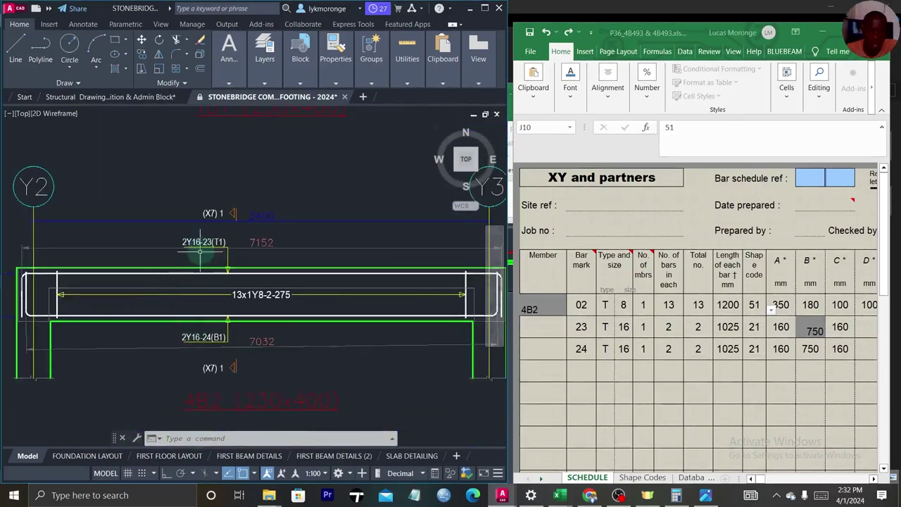
{"action": "left_click_drag", "start_coordinate": [177, 197], "coordinate": [231, 182]}
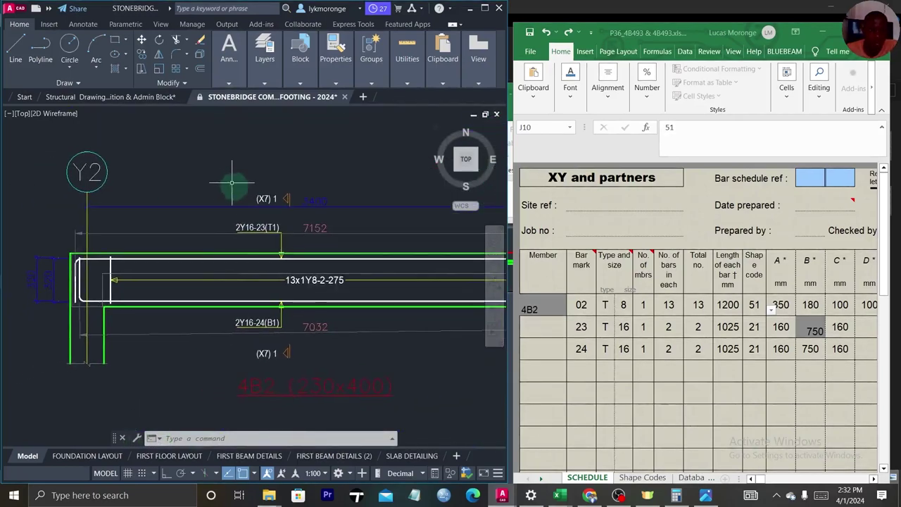
{"action": "left_click_drag", "start_coordinate": [345, 185], "coordinate": [275, 187]}
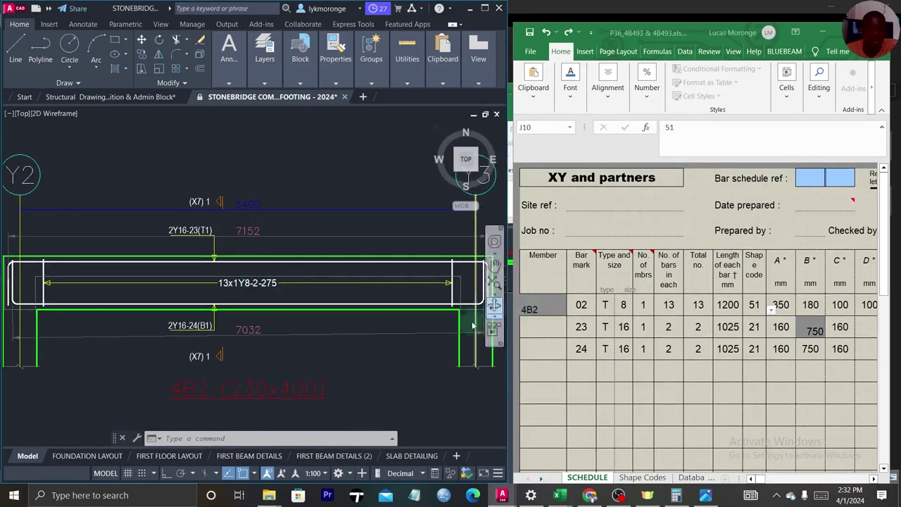
{"action": "scroll", "coordinate": [188, 388], "scroll_direction": "up", "scroll_amount": 5}
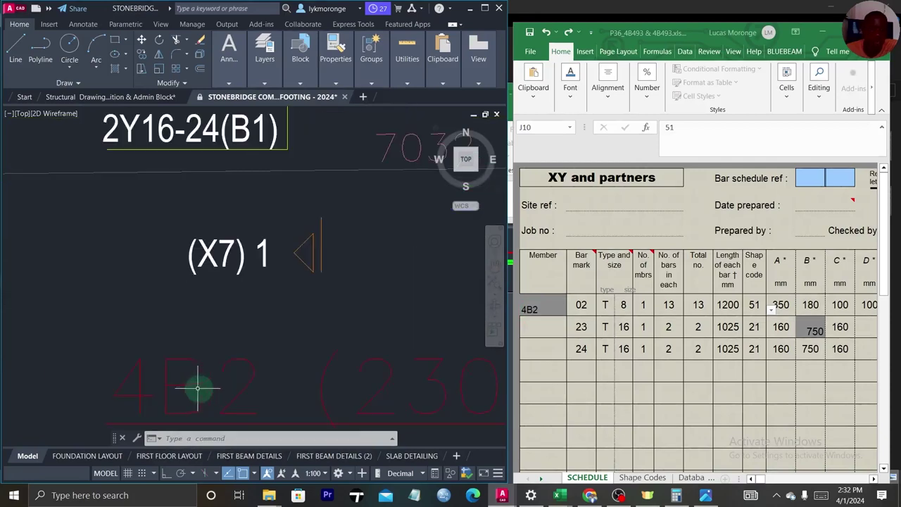
{"action": "left_click_drag", "start_coordinate": [227, 370], "coordinate": [233, 305]}
{"action": "scroll", "coordinate": [310, 317], "scroll_direction": "down", "scroll_amount": 3}
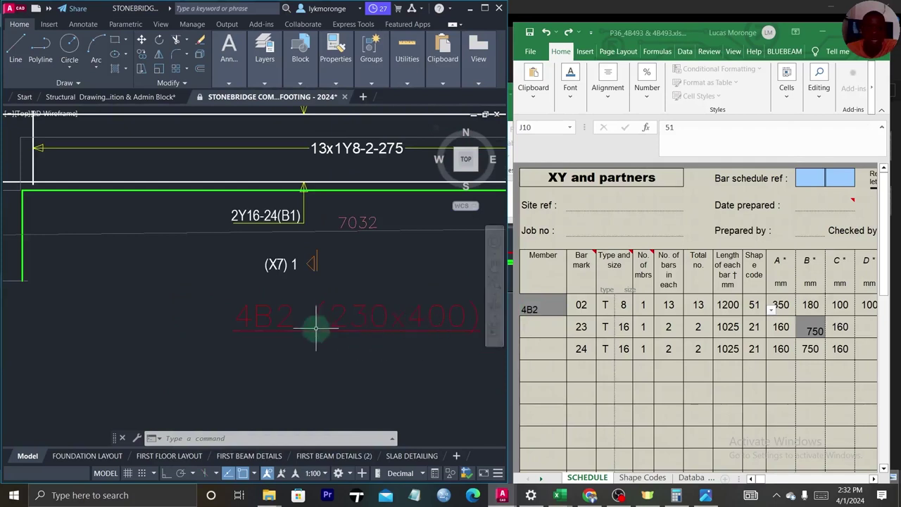
{"action": "scroll", "coordinate": [298, 310], "scroll_direction": "down", "scroll_amount": 2}
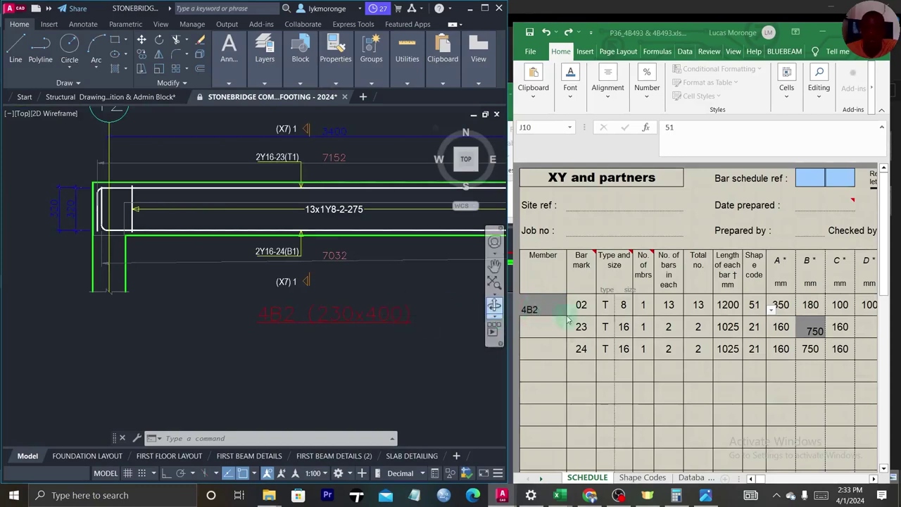
{"action": "left_click_drag", "start_coordinate": [359, 294], "coordinate": [289, 358]}
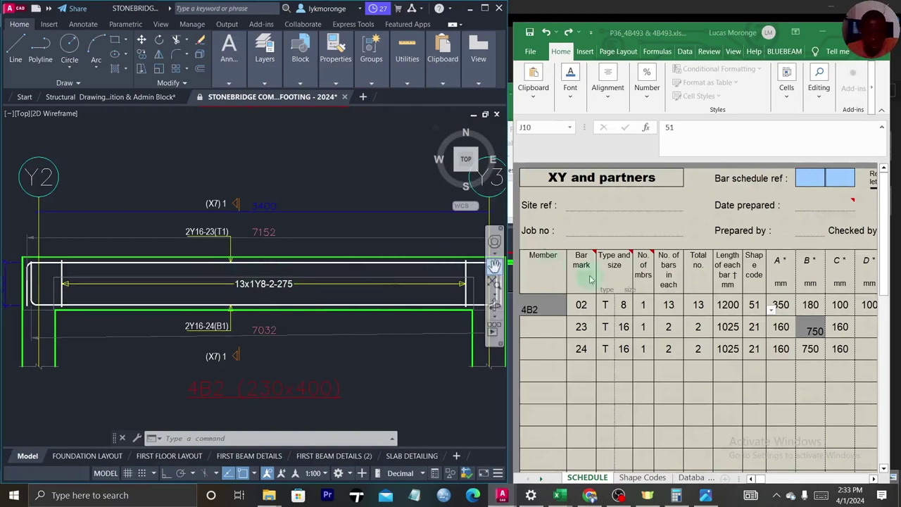
Examine the stirrup label at the middle of beam 4B2 part by part, comparing it with the schedule's first bar mark.
{"action": "scroll", "coordinate": [296, 295], "scroll_direction": "up", "scroll_amount": 3}
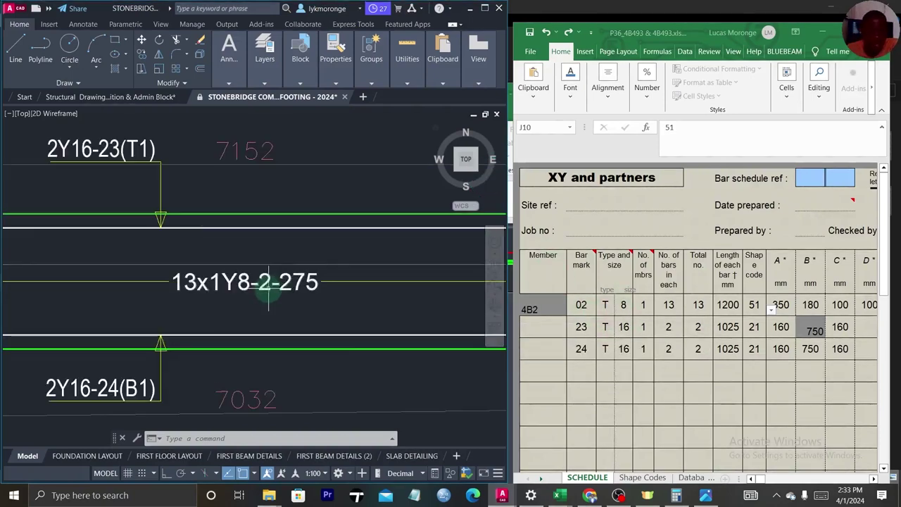
{"action": "scroll", "coordinate": [264, 281], "scroll_direction": "up", "scroll_amount": 4}
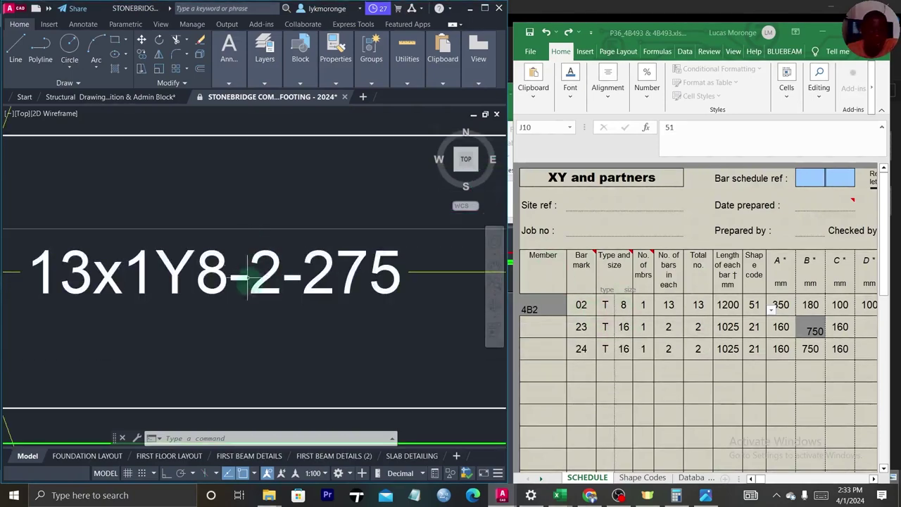
{"action": "scroll", "coordinate": [254, 264], "scroll_direction": "down", "scroll_amount": 5}
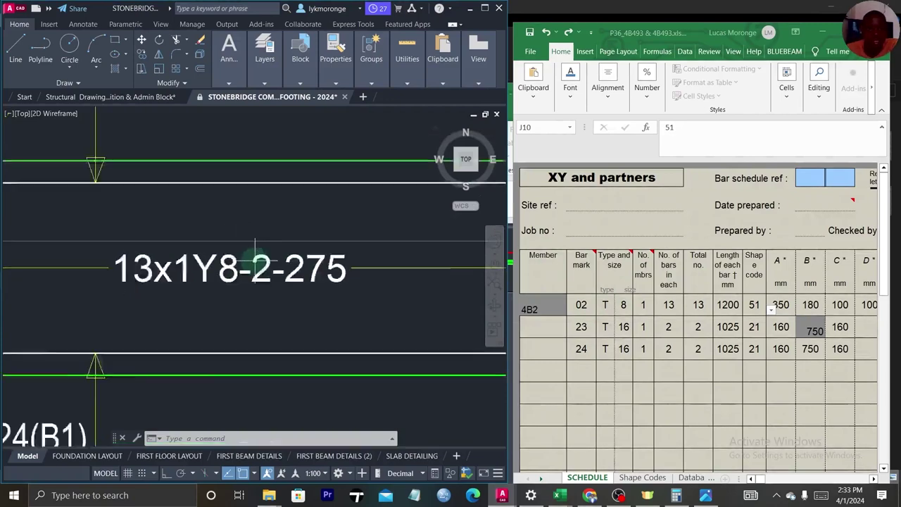
{"action": "left_click_drag", "start_coordinate": [191, 270], "coordinate": [234, 266]}
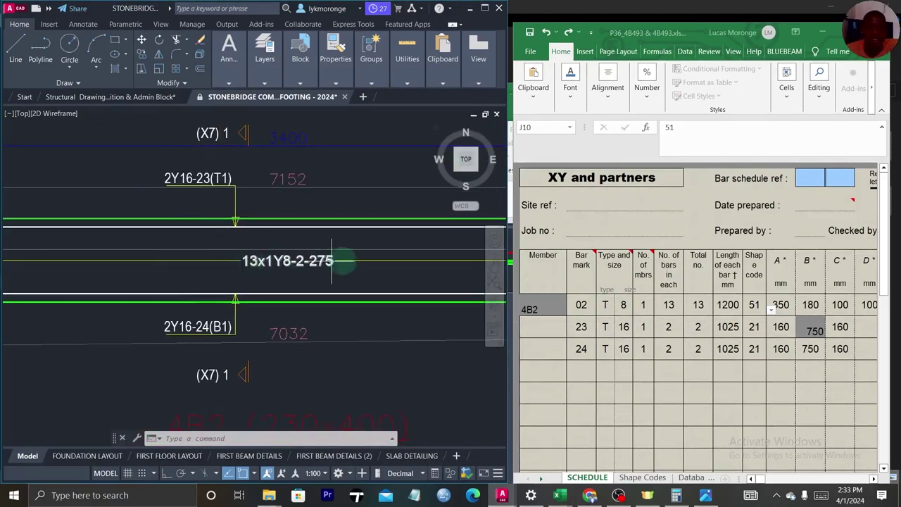
{"action": "scroll", "coordinate": [363, 260], "scroll_direction": "up", "scroll_amount": 3}
{"action": "scroll", "coordinate": [338, 261], "scroll_direction": "down", "scroll_amount": 3}
{"action": "scroll", "coordinate": [301, 260], "scroll_direction": "up", "scroll_amount": 4}
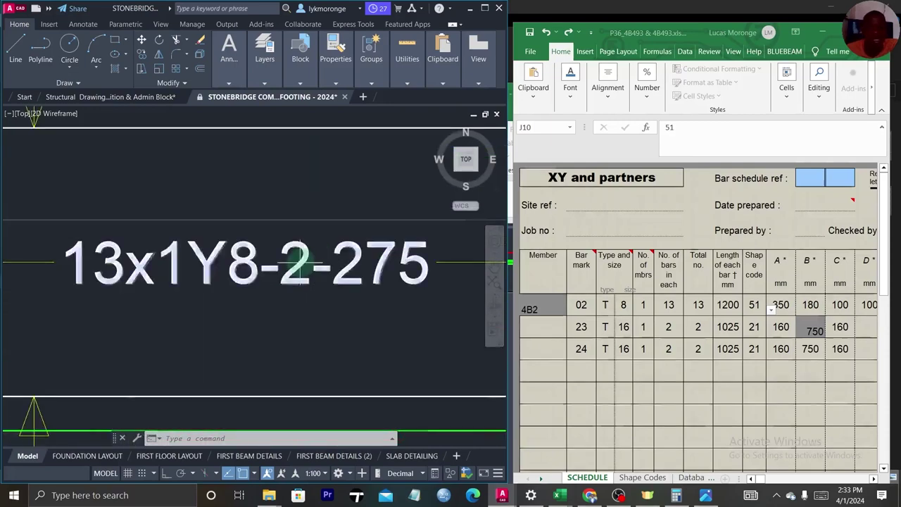
{"action": "scroll", "coordinate": [300, 263], "scroll_direction": "down", "scroll_amount": 4}
{"action": "scroll", "coordinate": [302, 264], "scroll_direction": "down", "scroll_amount": 2}
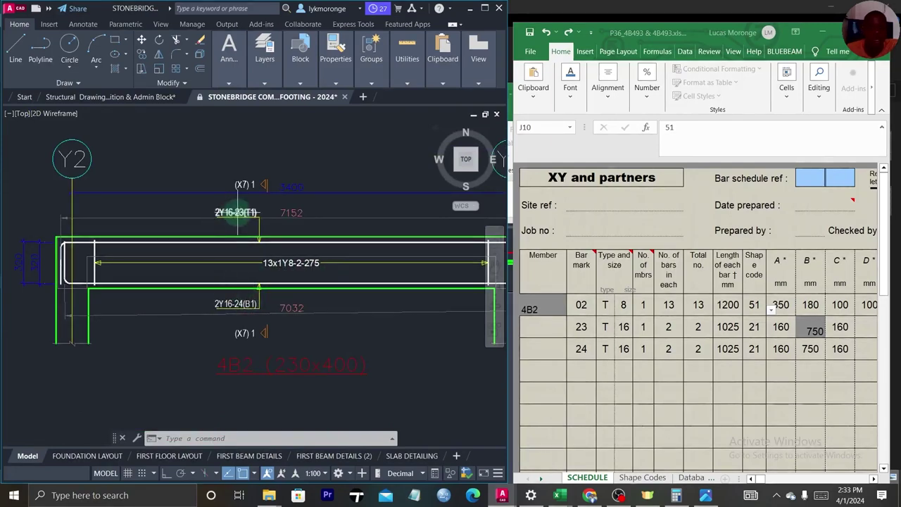
Compare the top and bottom bar labels of beam 4B2 with the bar marks listed in the schedule.
{"action": "scroll", "coordinate": [233, 270], "scroll_direction": "up", "scroll_amount": 4}
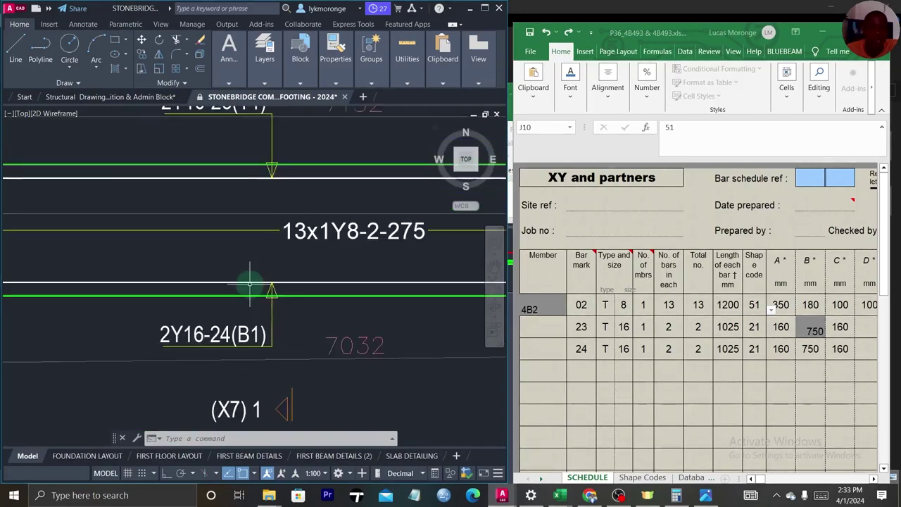
{"action": "scroll", "coordinate": [249, 204], "scroll_direction": "down", "scroll_amount": 4}
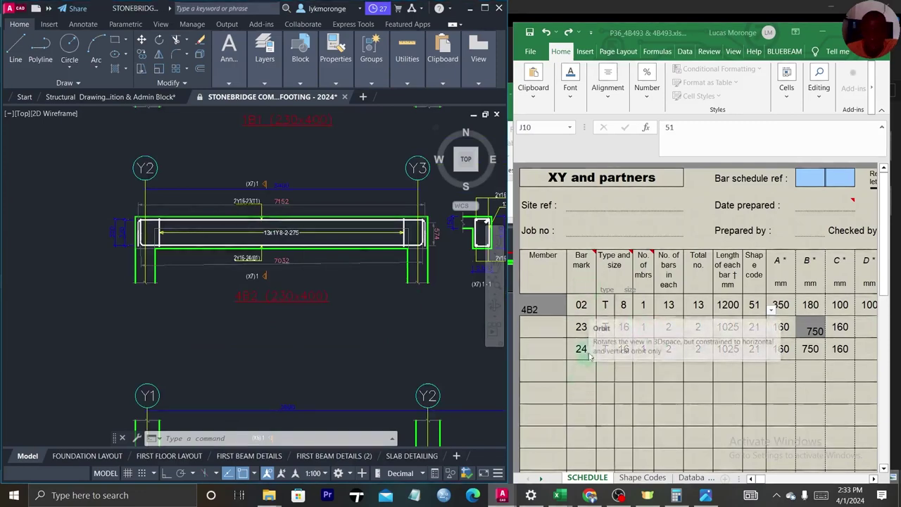
{"action": "scroll", "coordinate": [320, 243], "scroll_direction": "up", "scroll_amount": 5}
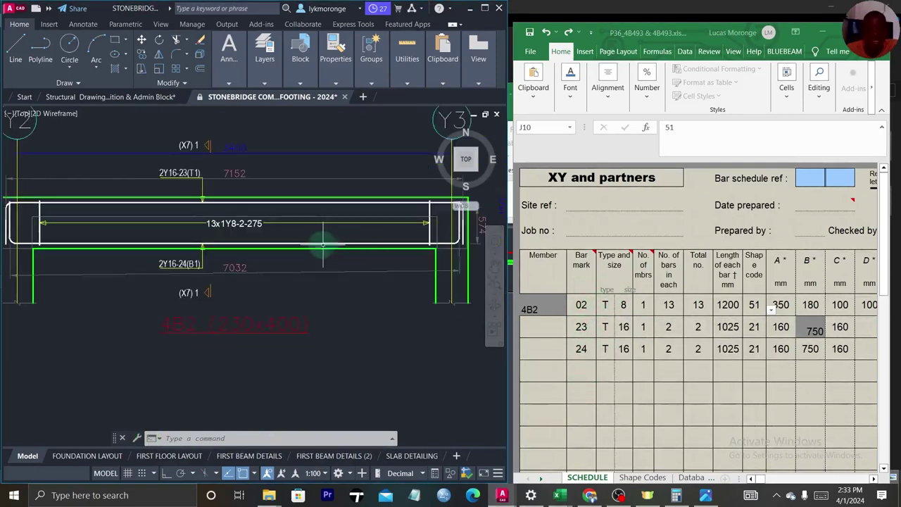
{"action": "left_click_drag", "start_coordinate": [301, 228], "coordinate": [367, 318]}
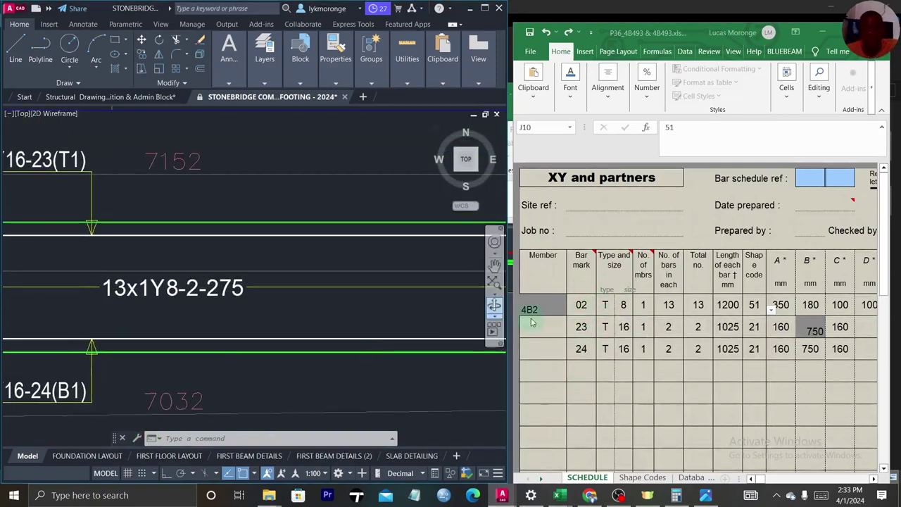
Check the available bar types and the number of members for bar mark 02 against beam 4B2's stirrup label.
{"action": "left_click", "coordinate": [605, 305]}
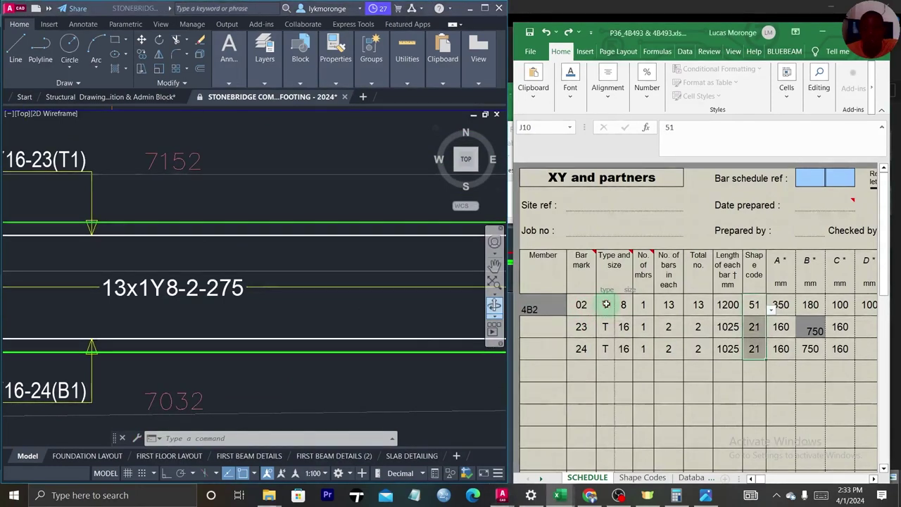
{"action": "left_click", "coordinate": [618, 311]}
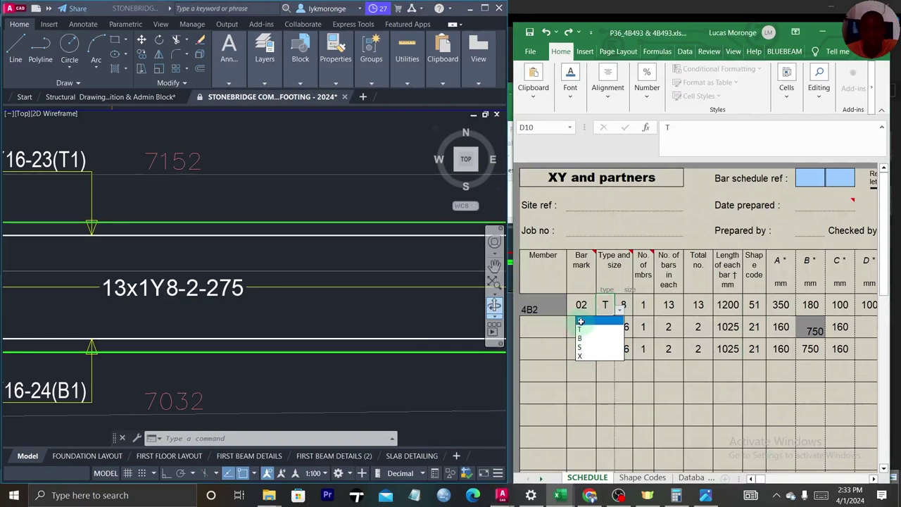
{"action": "key", "text": "Escape"}
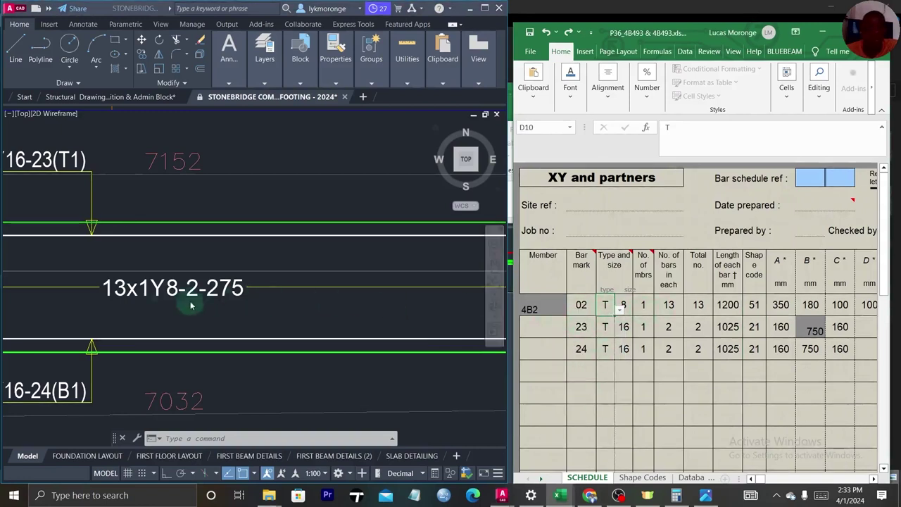
{"action": "left_click", "coordinate": [643, 304]}
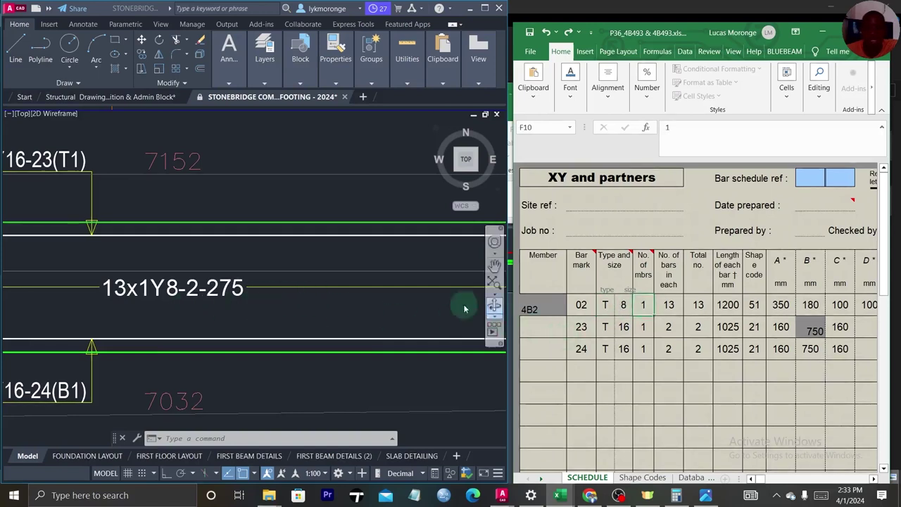
{"action": "scroll", "coordinate": [134, 287], "scroll_direction": "up", "scroll_amount": 4}
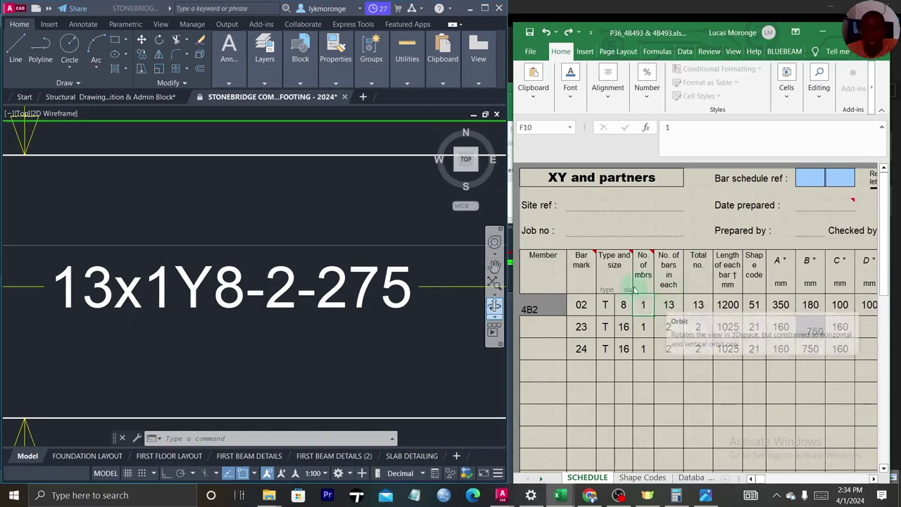
{"action": "scroll", "coordinate": [267, 317], "scroll_direction": "down", "scroll_amount": 5}
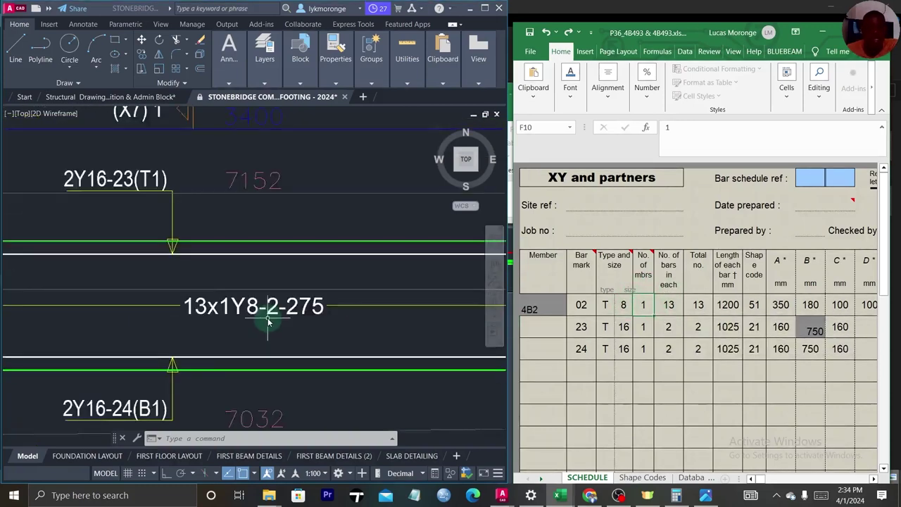
Check the available bar sizes for bar mark 23 against beam 4B2's top bar label.
{"action": "scroll", "coordinate": [163, 239], "scroll_direction": "up", "scroll_amount": 6}
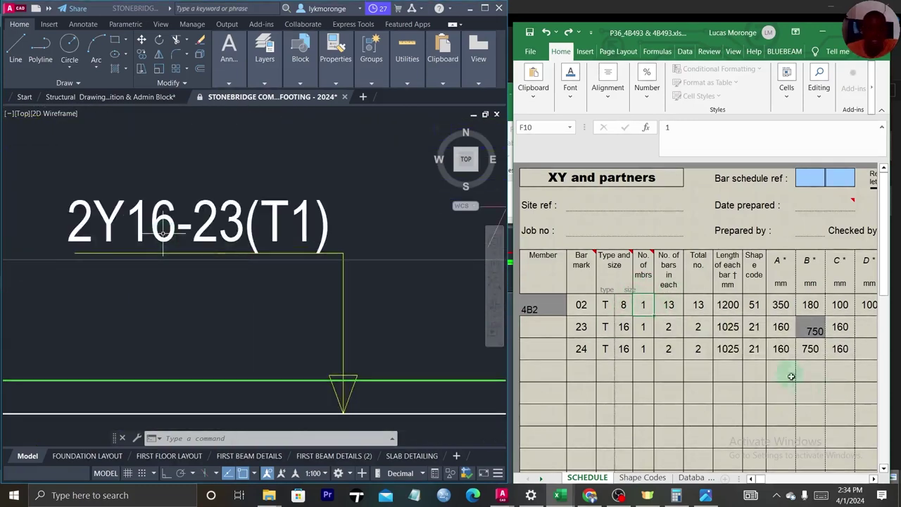
{"action": "left_click", "coordinate": [637, 331]}
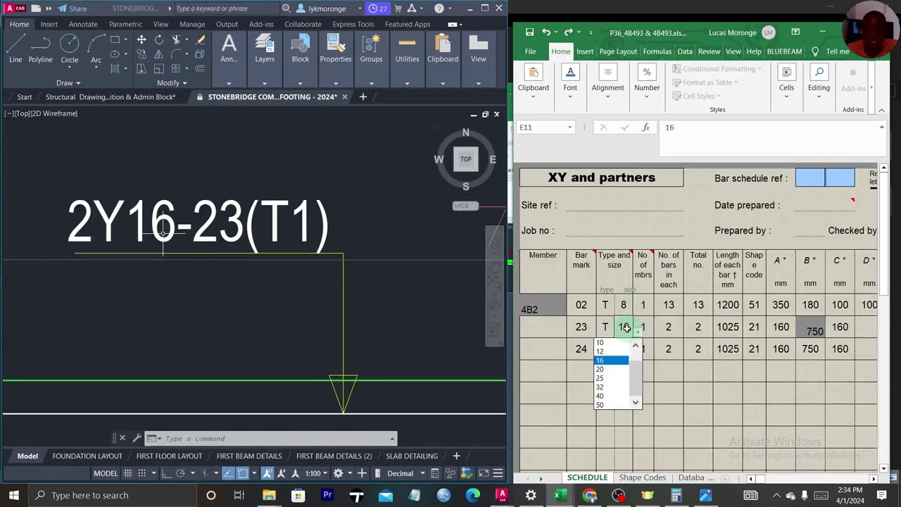
{"action": "left_click", "coordinate": [668, 348]}
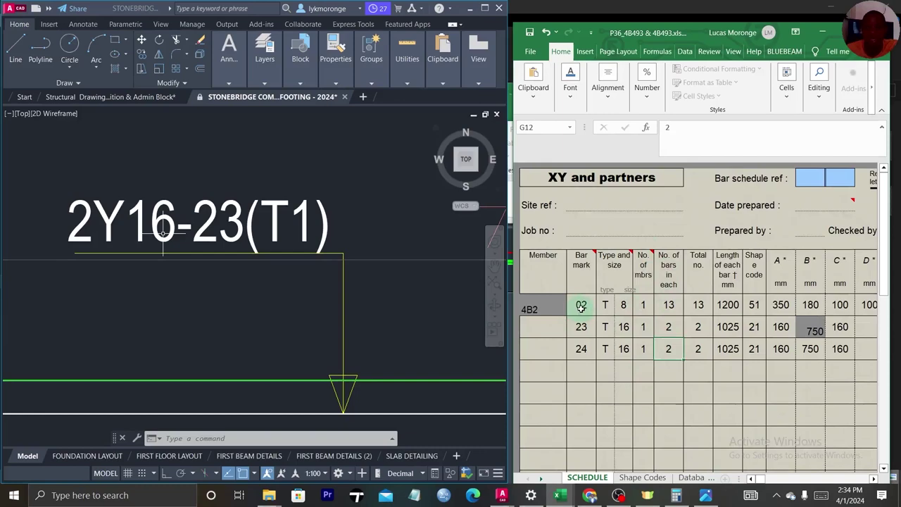
Compare the number of bars in each for bar marks 02, 23 and 24 with beam 4B2's stirrup, top and bottom bar labels.
{"action": "scroll", "coordinate": [287, 343], "scroll_direction": "down", "scroll_amount": 3}
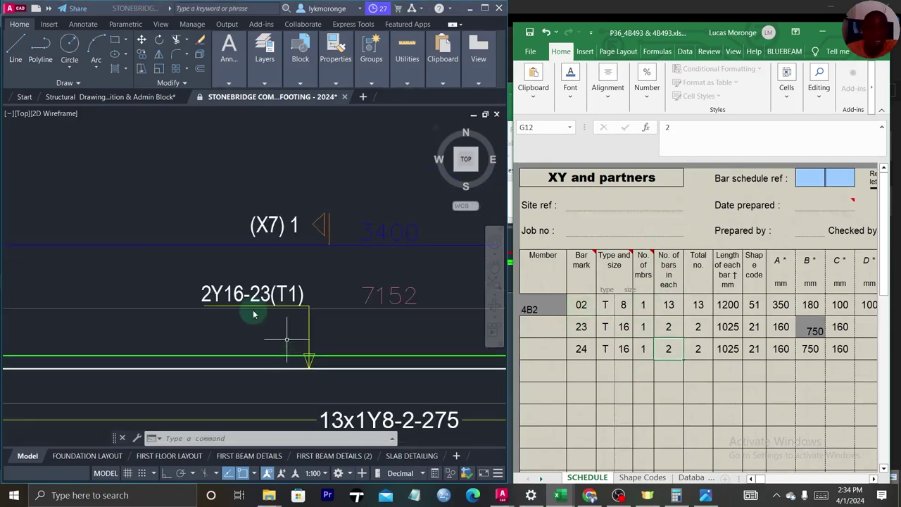
{"action": "scroll", "coordinate": [304, 360], "scroll_direction": "down", "scroll_amount": 4}
{"action": "scroll", "coordinate": [278, 337], "scroll_direction": "up", "scroll_amount": 4}
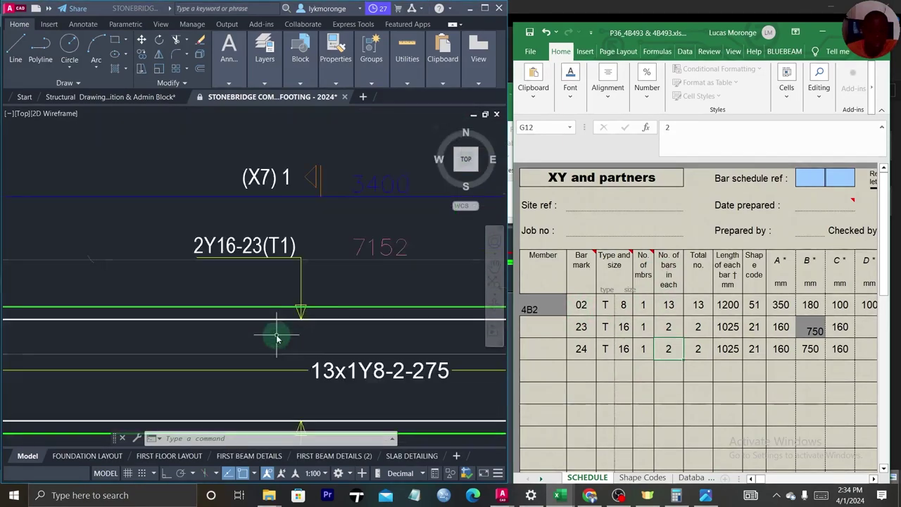
{"action": "left_click_drag", "start_coordinate": [331, 381], "coordinate": [315, 331]}
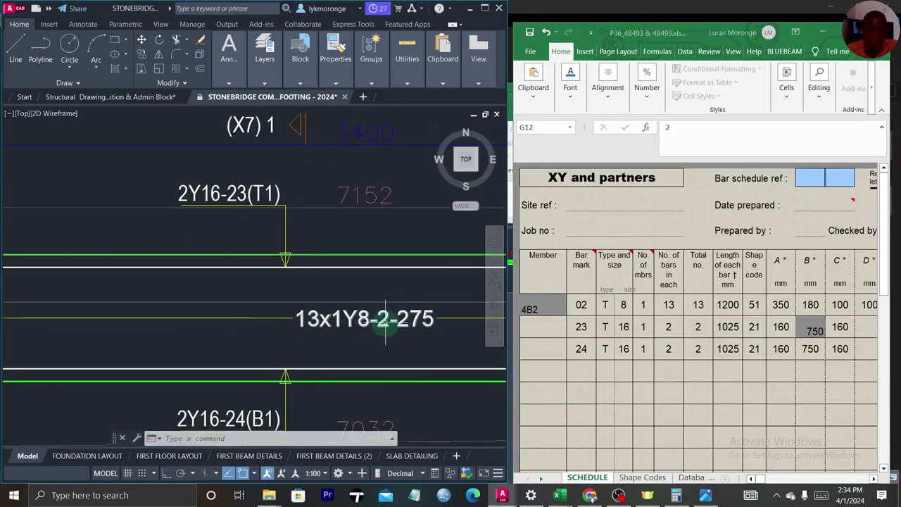
{"action": "left_click", "coordinate": [671, 304]}
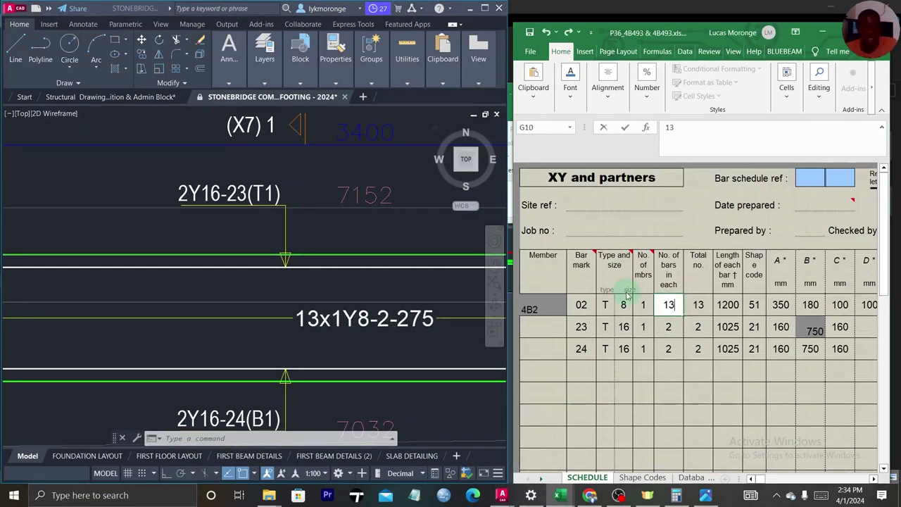
{"action": "left_click", "coordinate": [668, 324]}
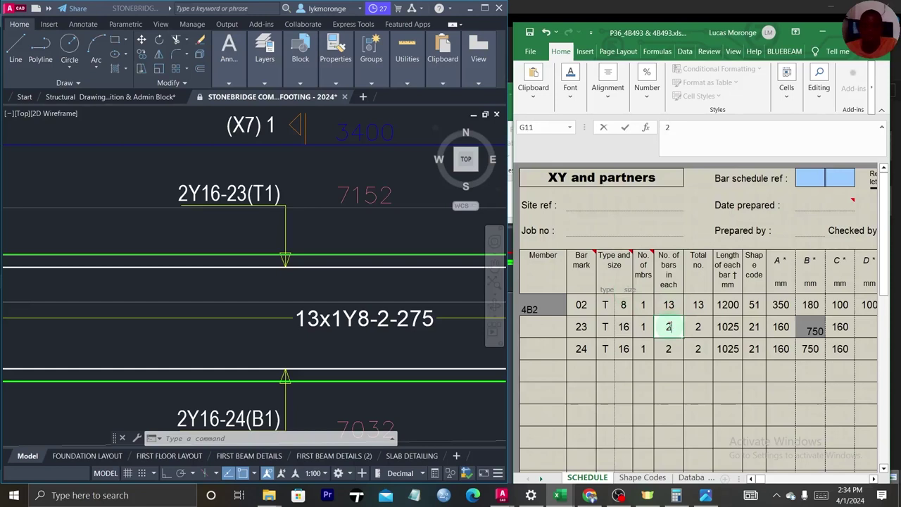
{"action": "scroll", "coordinate": [249, 406], "scroll_direction": "up", "scroll_amount": 2}
{"action": "scroll", "coordinate": [250, 407], "scroll_direction": "down", "scroll_amount": 1}
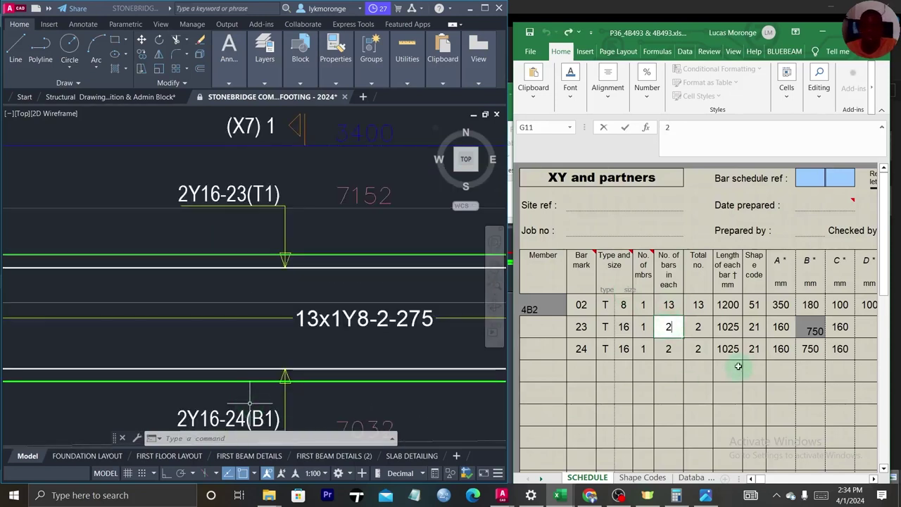
{"action": "type", "text": "2"}
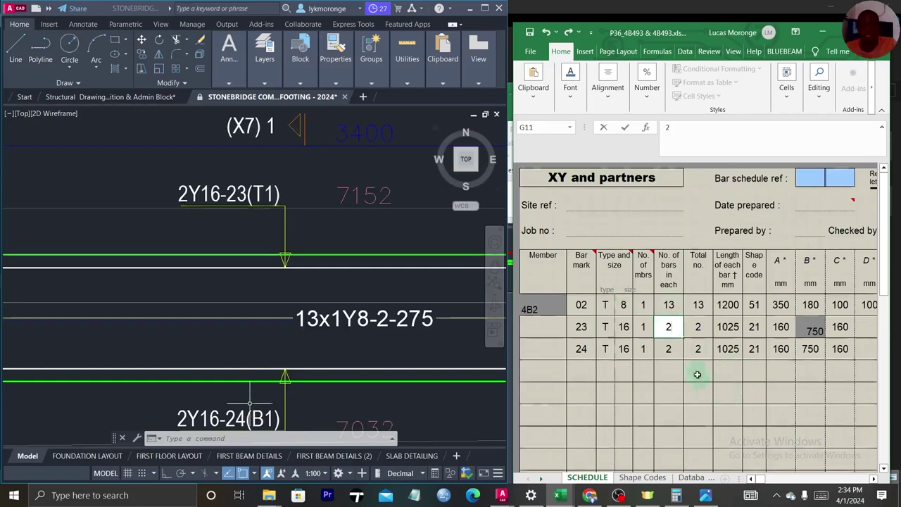
{"action": "double_click", "coordinate": [669, 348]}
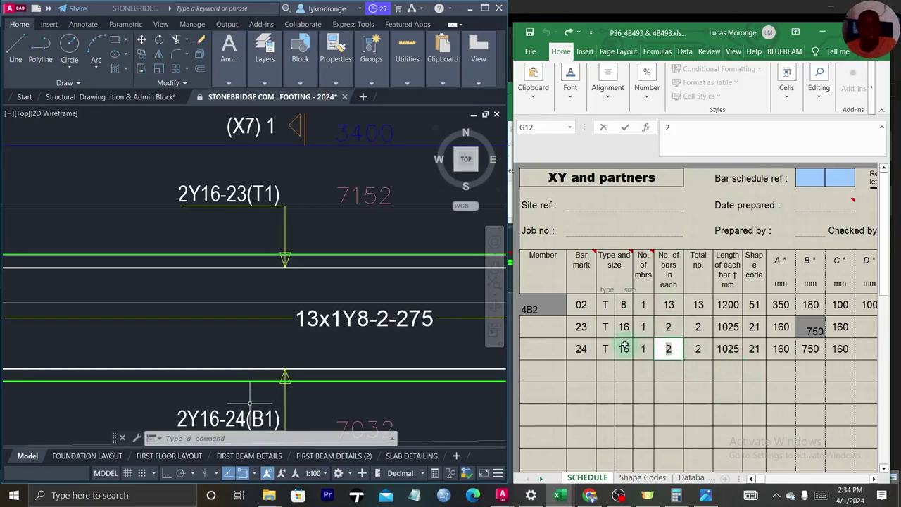
{"action": "left_click", "coordinate": [750, 392]}
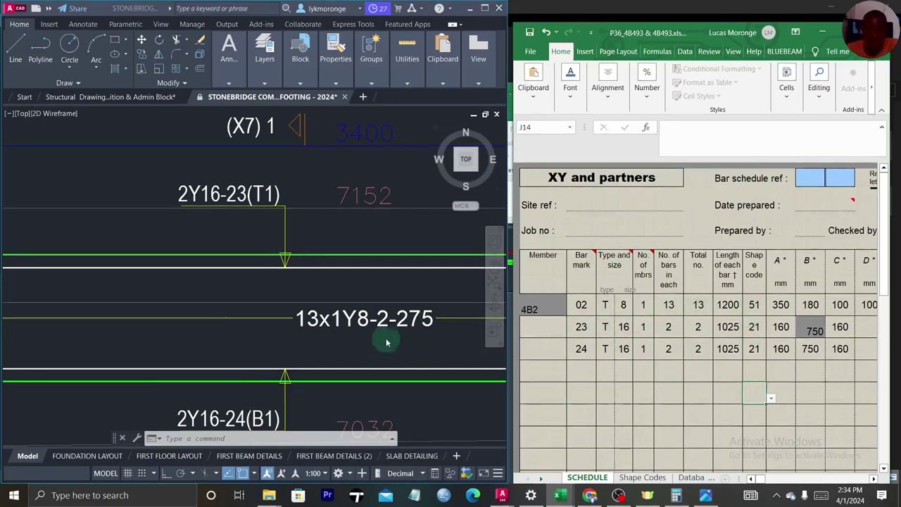
Look up shape code 51 on the standard shapes sheet for the stirrups of beam 4B2.
{"action": "scroll", "coordinate": [303, 329], "scroll_direction": "down", "scroll_amount": 4}
{"action": "scroll", "coordinate": [303, 329], "scroll_direction": "up", "scroll_amount": 2}
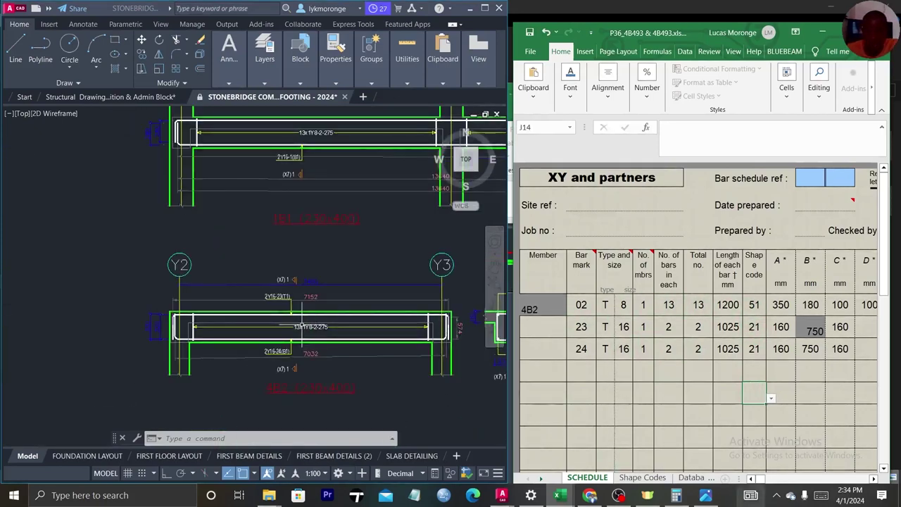
{"action": "left_click", "coordinate": [654, 477]}
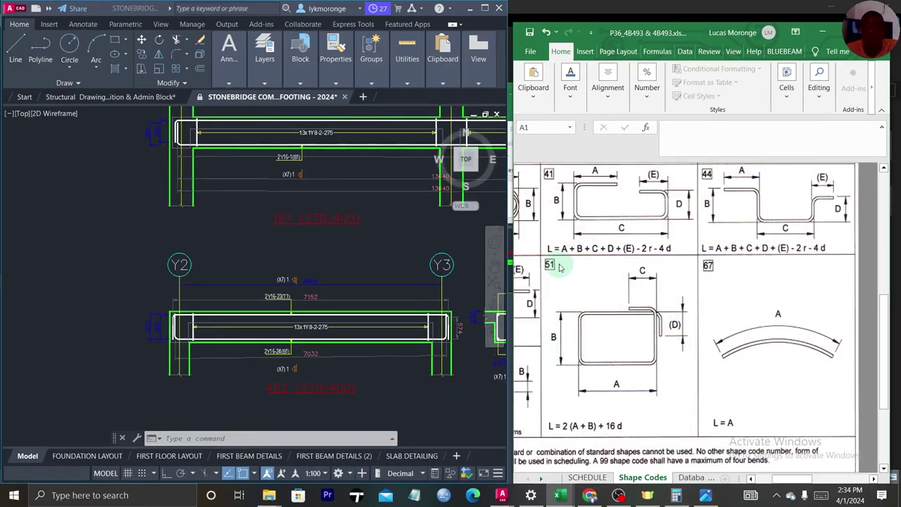
{"action": "scroll", "coordinate": [586, 312], "scroll_direction": "down", "scroll_amount": 1}
{"action": "scroll", "coordinate": [586, 313], "scroll_direction": "up", "scroll_amount": 1}
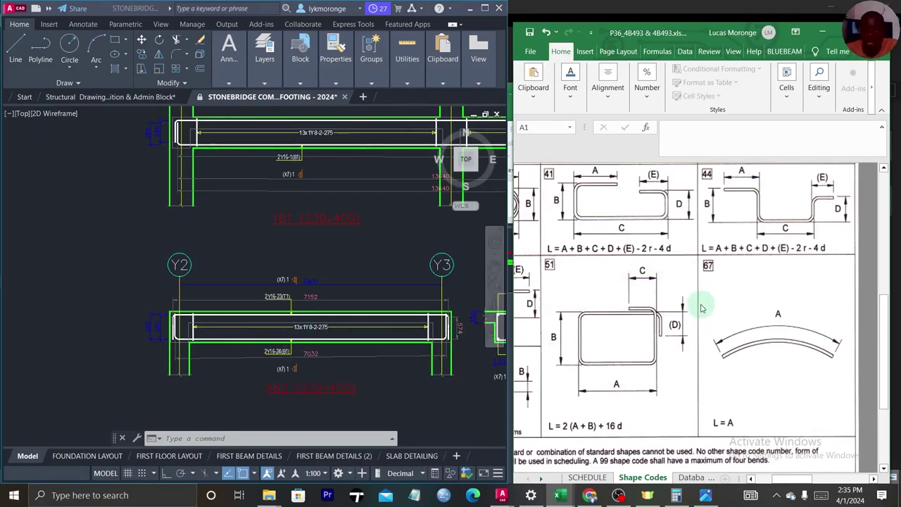
Look up shape code 21 among the BS 8666:2000 standard shapes.
{"action": "scroll", "coordinate": [699, 306], "scroll_direction": "up", "scroll_amount": 10}
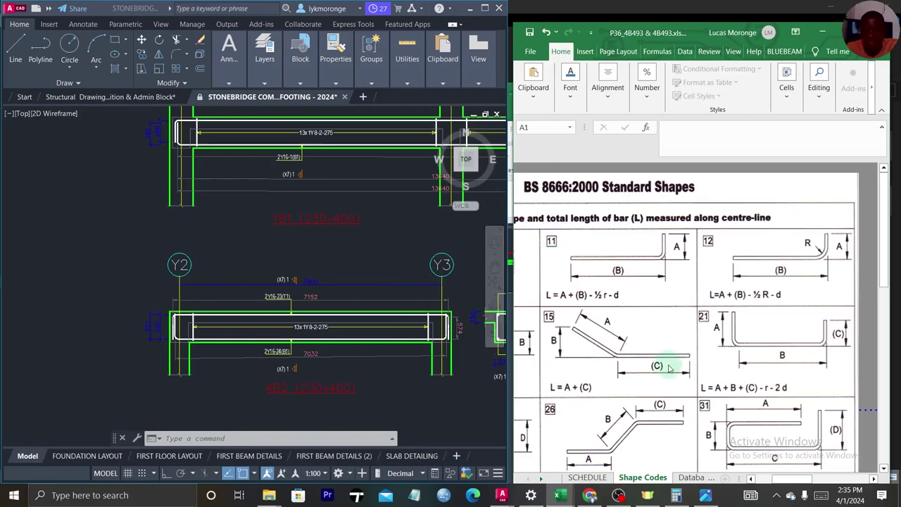
{"action": "scroll", "coordinate": [619, 356], "scroll_direction": "down", "scroll_amount": 5}
{"action": "scroll", "coordinate": [641, 317], "scroll_direction": "up", "scroll_amount": 5}
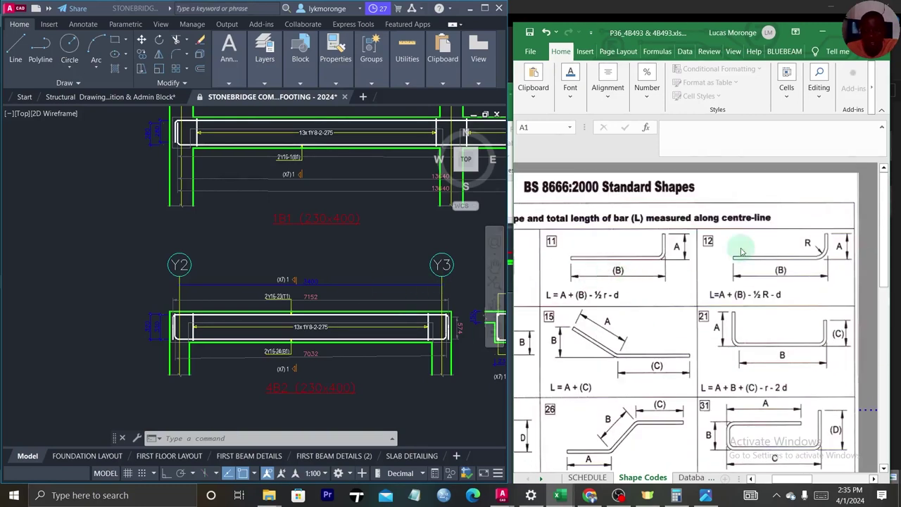
Examine the bent ends of the top and bottom bars in beam 4B2's elevation in the AutoCAD drawing.
{"action": "scroll", "coordinate": [332, 355], "scroll_direction": "up", "scroll_amount": 3}
{"action": "scroll", "coordinate": [282, 326], "scroll_direction": "down", "scroll_amount": 4}
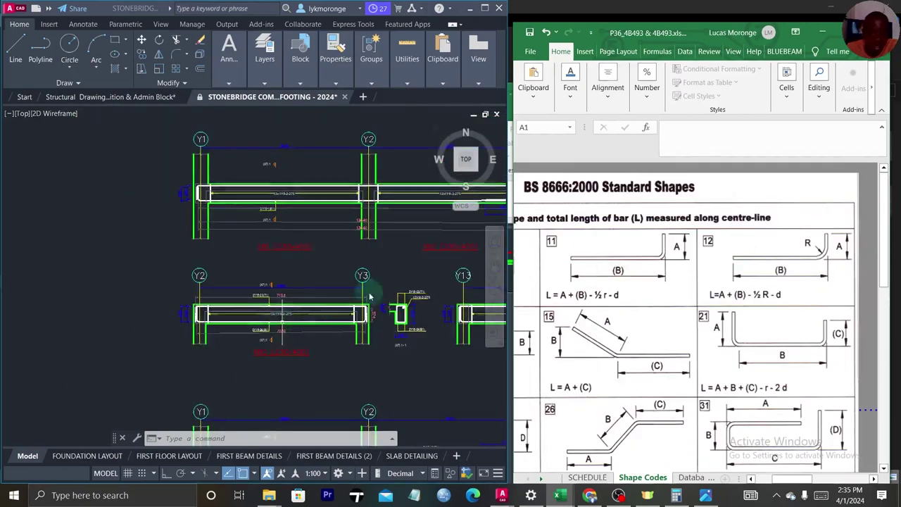
{"action": "left_click", "coordinate": [483, 7]}
{"action": "scroll", "coordinate": [507, 289], "scroll_direction": "up", "scroll_amount": 5}
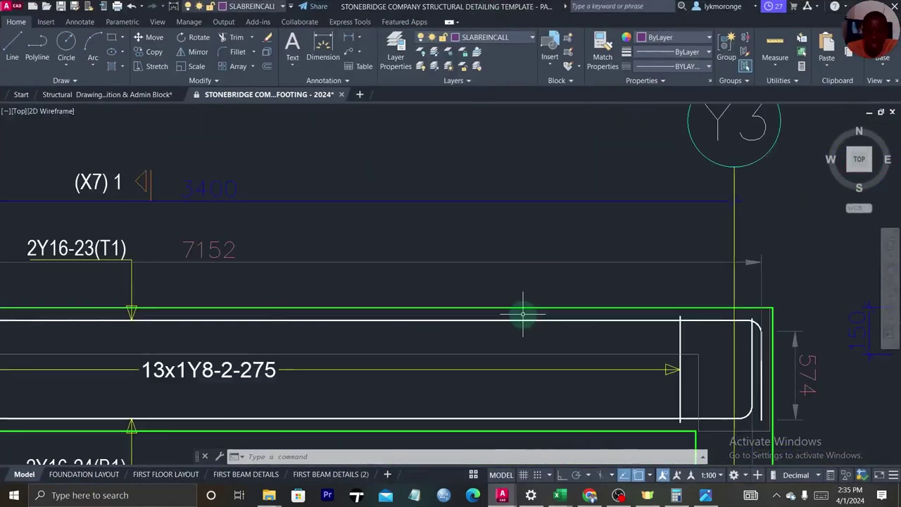
{"action": "scroll", "coordinate": [521, 310], "scroll_direction": "down", "scroll_amount": 1}
{"action": "left_click_drag", "start_coordinate": [417, 289], "coordinate": [514, 225]}
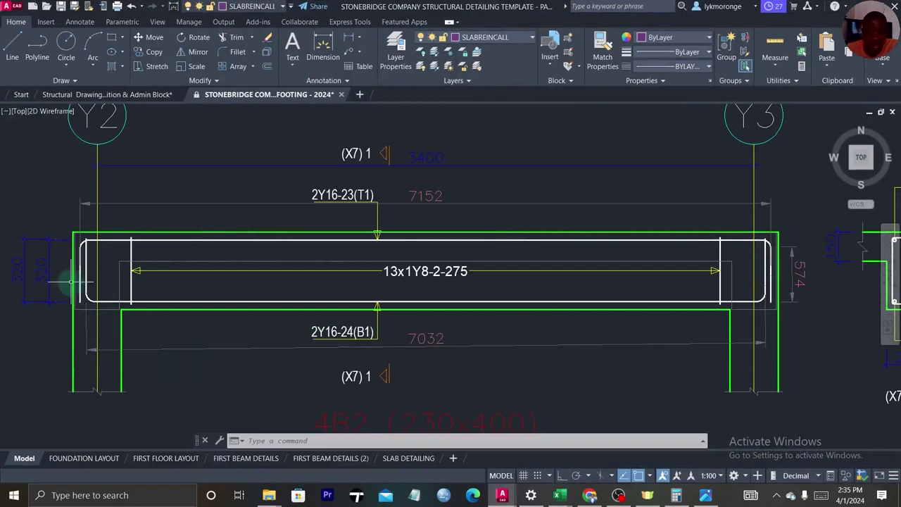
Switch to the P36_4B493 & 4B493 workbook and compare shape code 21's A, B and C dimensions with beam 4B2's bars.
{"action": "mouse_move", "coordinate": [566, 501]}
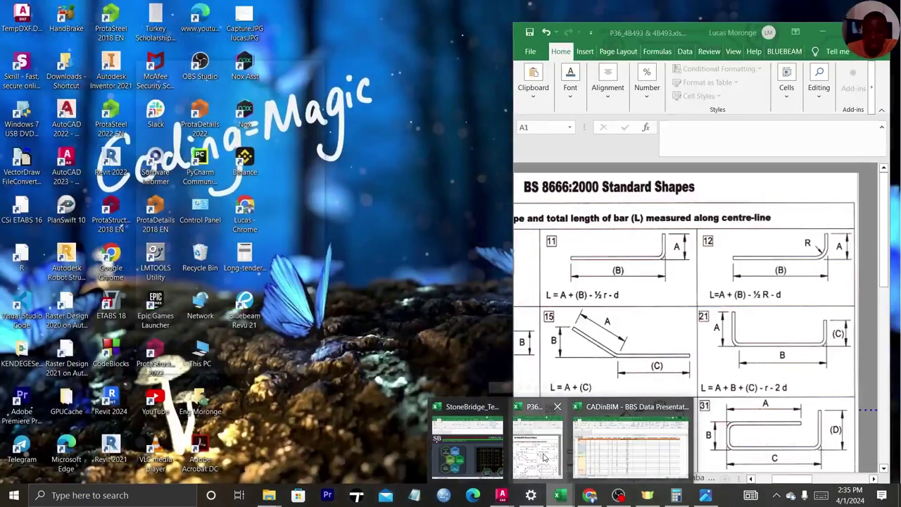
{"action": "left_click", "coordinate": [543, 457]}
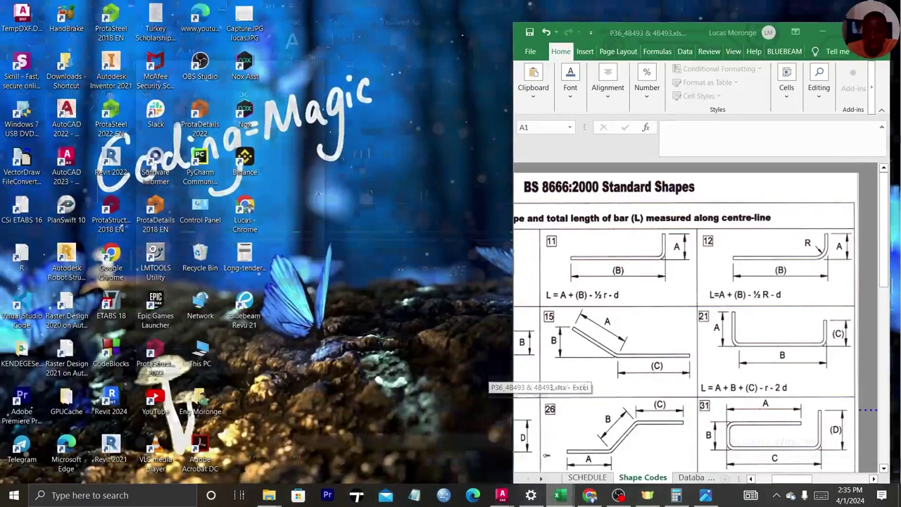
{"action": "left_click", "coordinate": [840, 32]}
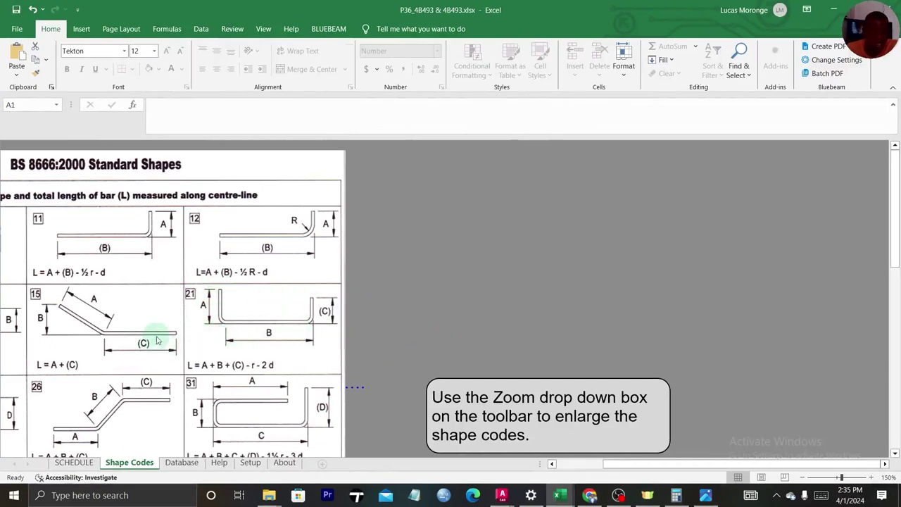
{"action": "scroll", "coordinate": [182, 357], "scroll_direction": "down", "scroll_amount": 3}
{"action": "scroll", "coordinate": [312, 291], "scroll_direction": "up", "scroll_amount": 3}
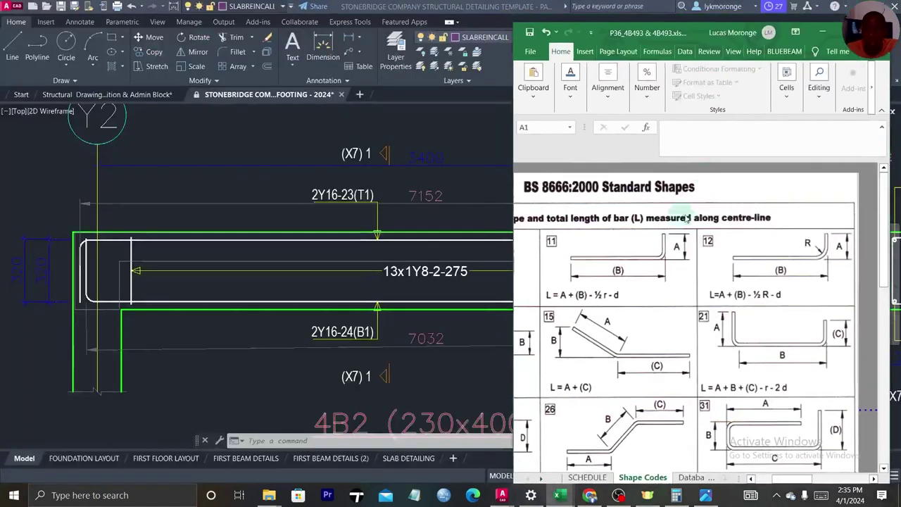
Review the A to D bending dimensions listed in the schedule for bar marks 02, 23 and 24.
{"action": "left_click", "coordinate": [587, 477]}
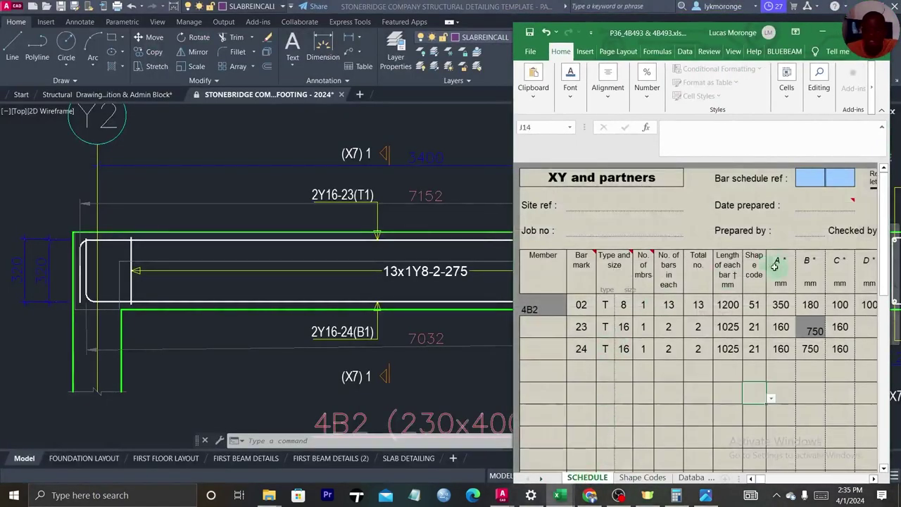
{"action": "left_click_drag", "start_coordinate": [704, 32], "coordinate": [611, 23]}
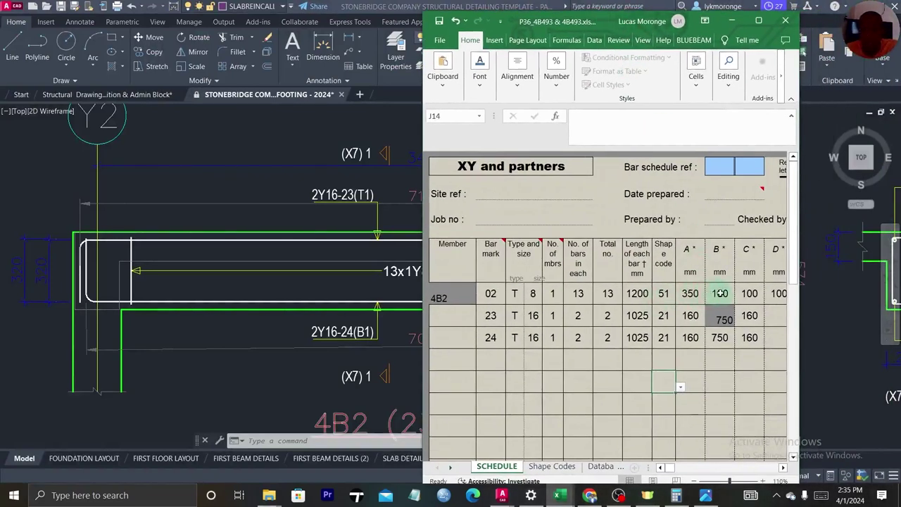
{"action": "left_click", "coordinate": [756, 21]}
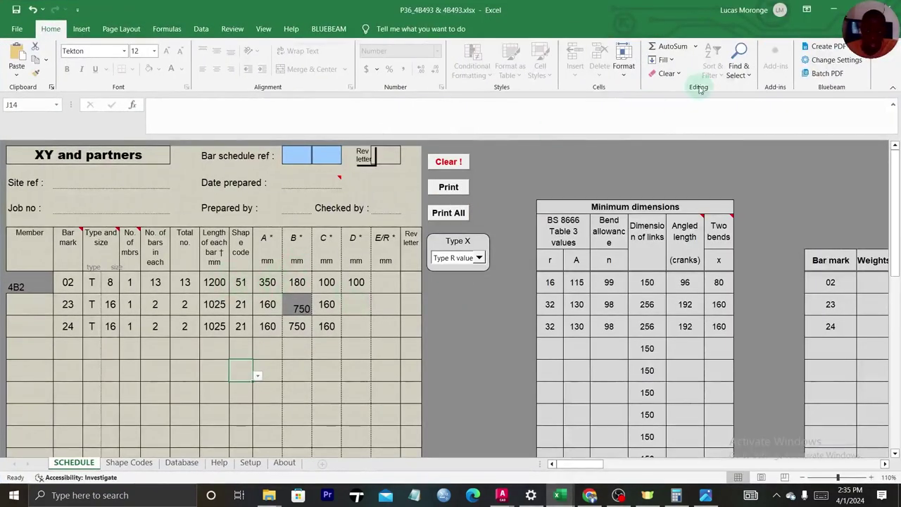
{"action": "key", "text": "super+Down"}
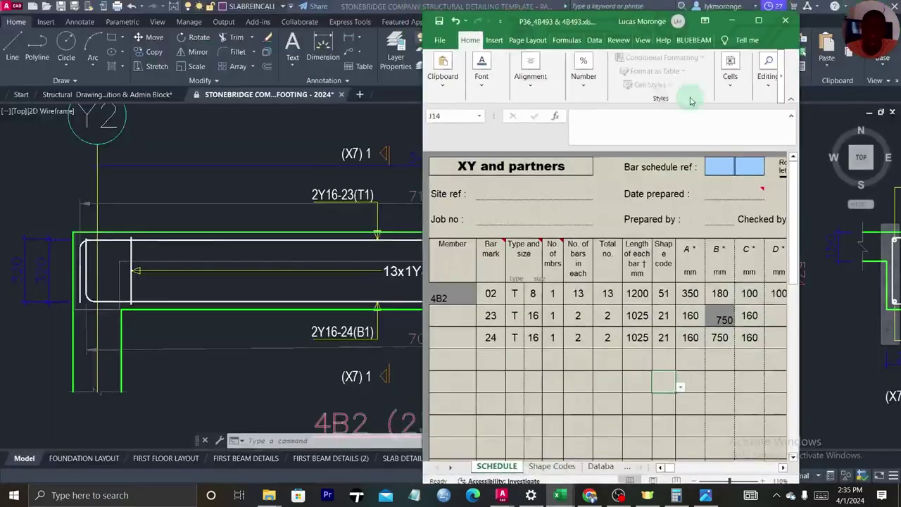
Switch to the AutoCAD drawing and examine the stirrup and bar labels in beam 4B2's section 1-1.
{"action": "left_click", "coordinate": [281, 334]}
{"action": "mouse_move", "coordinate": [680, 285]}
{"action": "left_mouse_down"}
{"action": "mouse_move", "coordinate": [84, 382]}
{"action": "mouse_move", "coordinate": [193, 373]}
{"action": "left_mouse_up"}
{"action": "scroll", "coordinate": [296, 384], "scroll_direction": "up", "scroll_amount": 2}
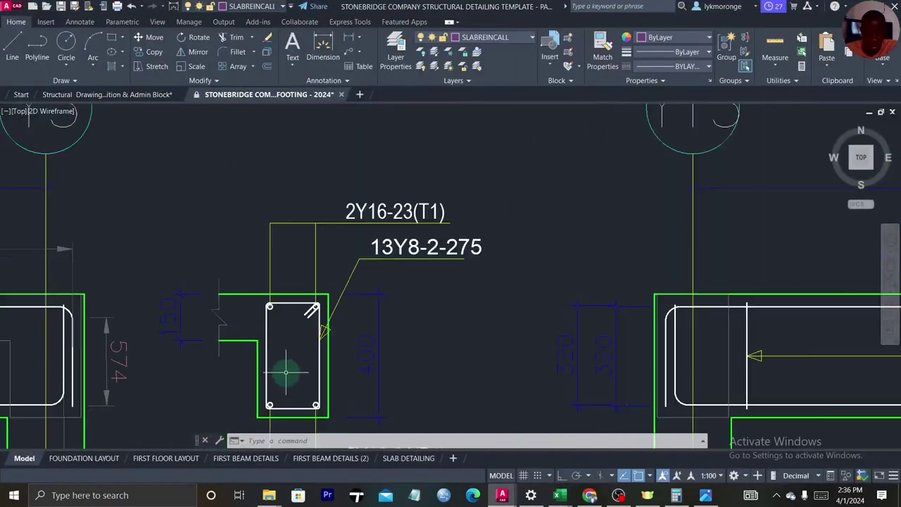
{"action": "left_click_drag", "start_coordinate": [358, 361], "coordinate": [344, 312]}
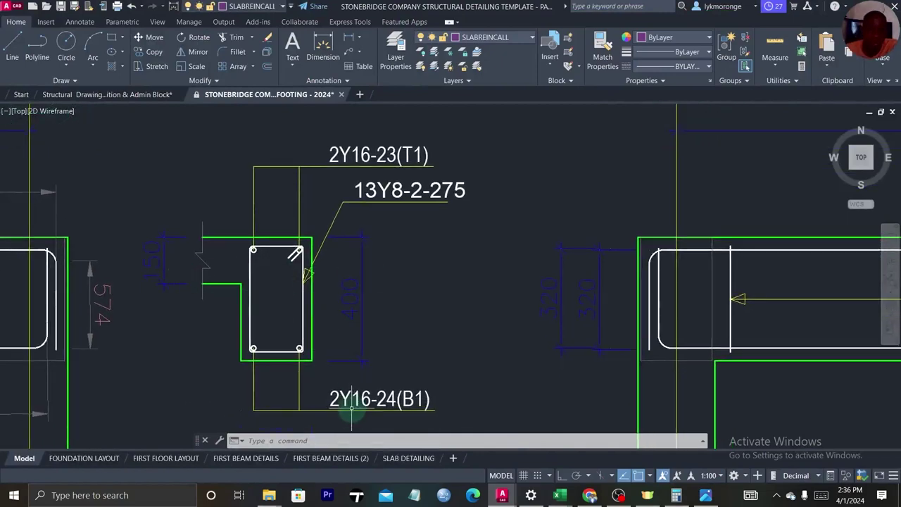
Examine the cross-section size given in beam 4B2's title below its elevation.
{"action": "scroll", "coordinate": [331, 394], "scroll_direction": "down", "scroll_amount": 2}
{"action": "scroll", "coordinate": [282, 405], "scroll_direction": "up", "scroll_amount": 2}
{"action": "scroll", "coordinate": [259, 400], "scroll_direction": "down", "scroll_amount": 3}
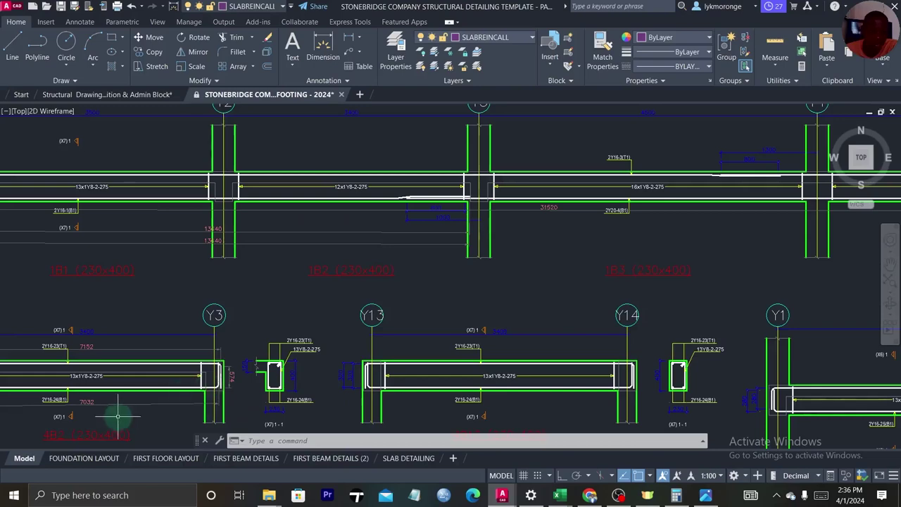
{"action": "left_click_drag", "start_coordinate": [101, 426], "coordinate": [162, 345]}
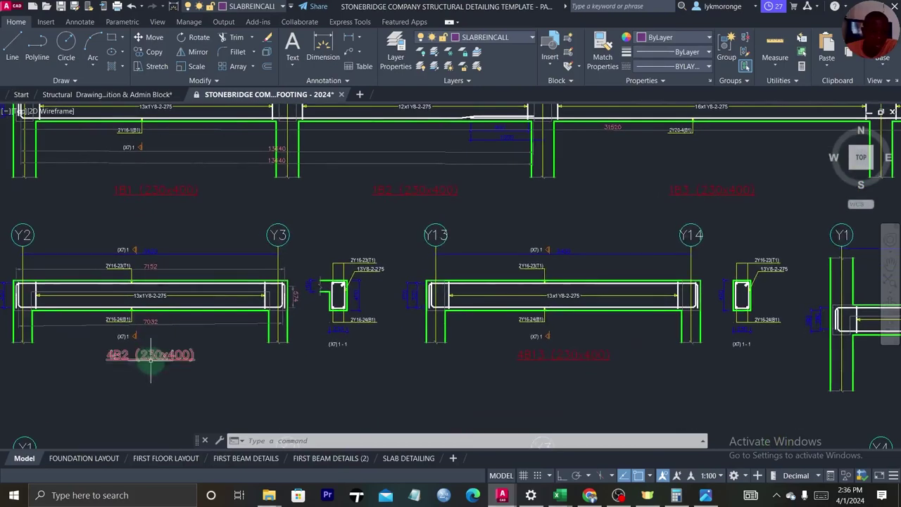
{"action": "scroll", "coordinate": [173, 358], "scroll_direction": "up", "scroll_amount": 3}
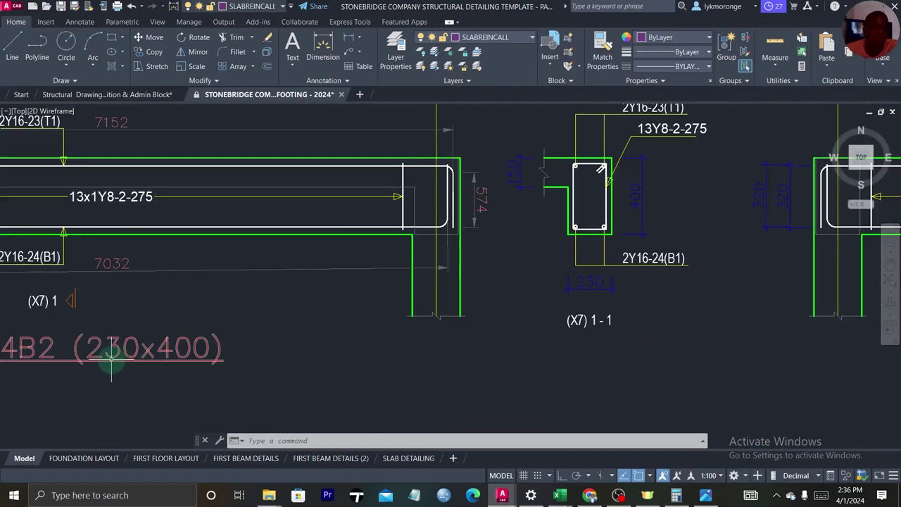
{"action": "mouse_move", "coordinate": [124, 339]}
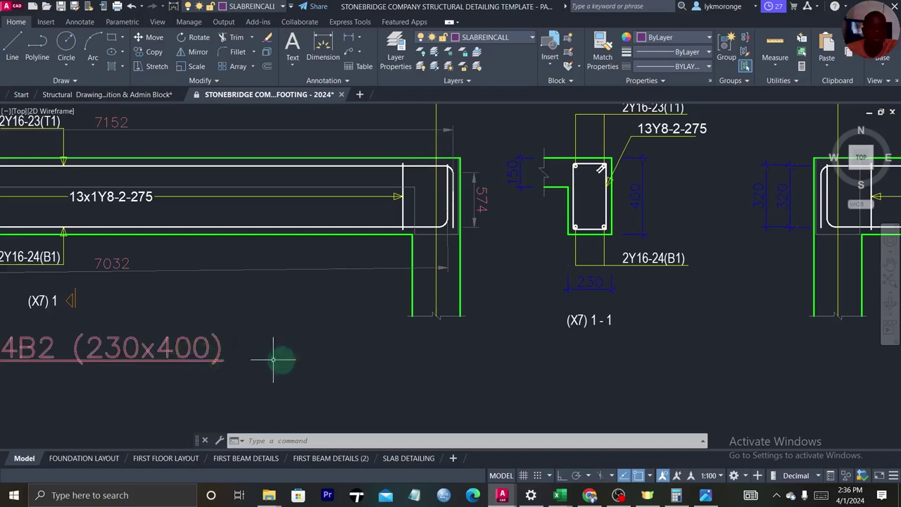
{"action": "scroll", "coordinate": [115, 368], "scroll_direction": "up", "scroll_amount": 2}
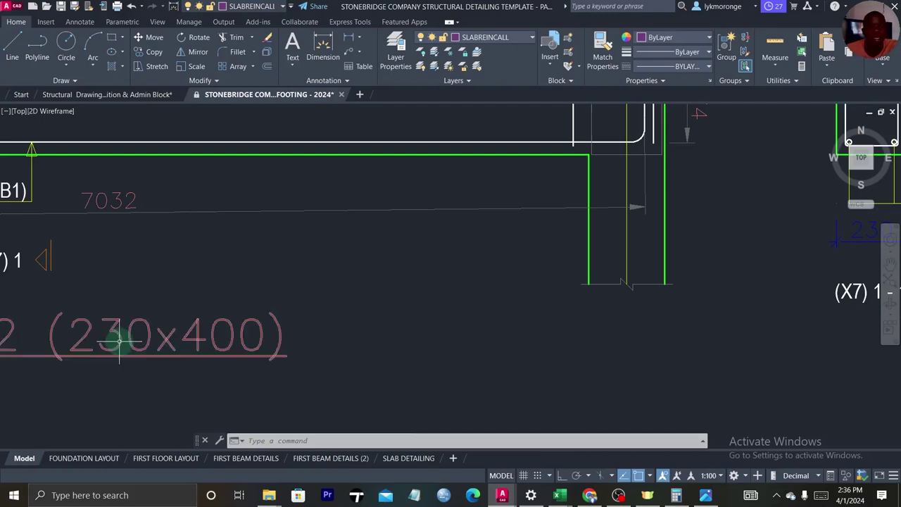
Switch back to the schedule workbook and examine the dimensions and length formula of shape code 51.
{"action": "left_click", "coordinate": [561, 496]}
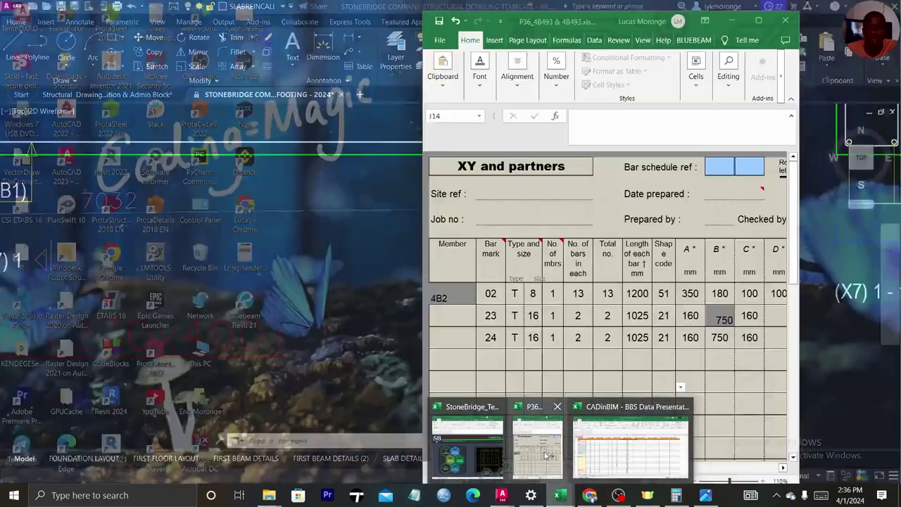
{"action": "mouse_move", "coordinate": [545, 456]}
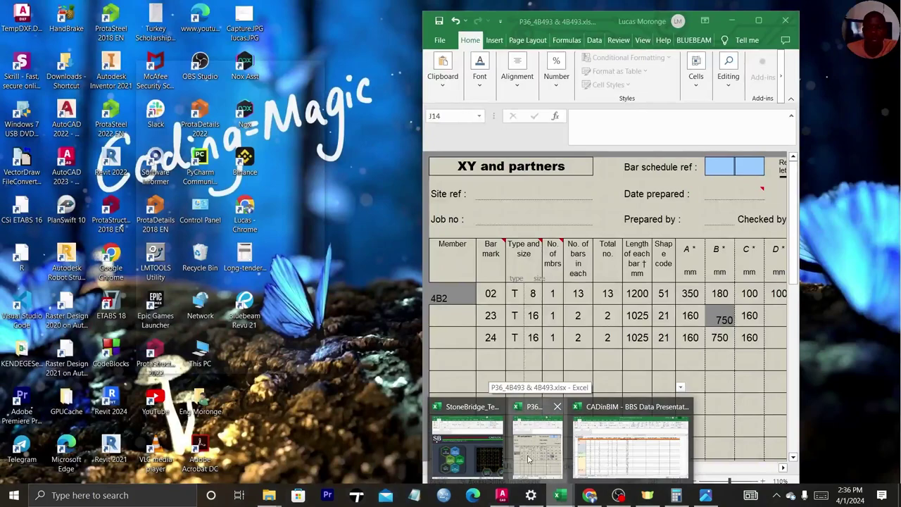
{"action": "left_click", "coordinate": [529, 459]}
{"action": "left_click", "coordinate": [549, 465]}
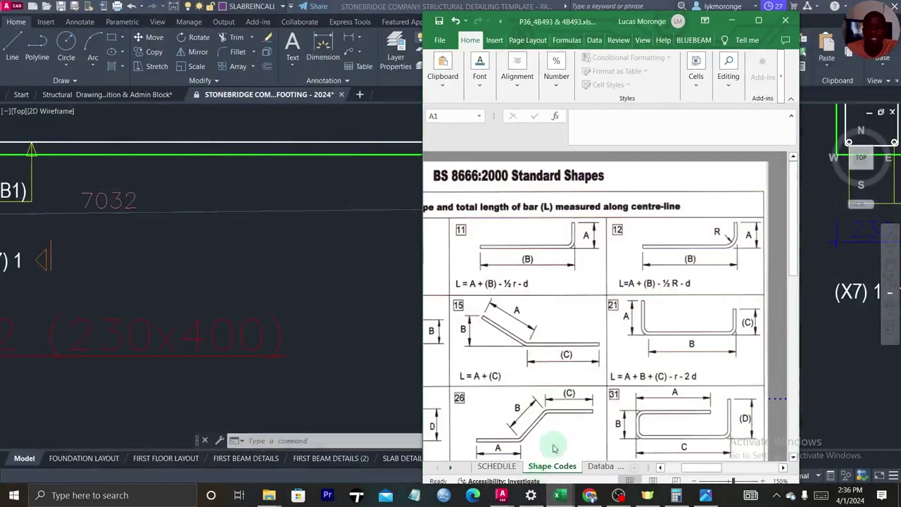
{"action": "left_click", "coordinate": [759, 26]}
{"action": "scroll", "coordinate": [312, 369], "scroll_direction": "down", "scroll_amount": 10}
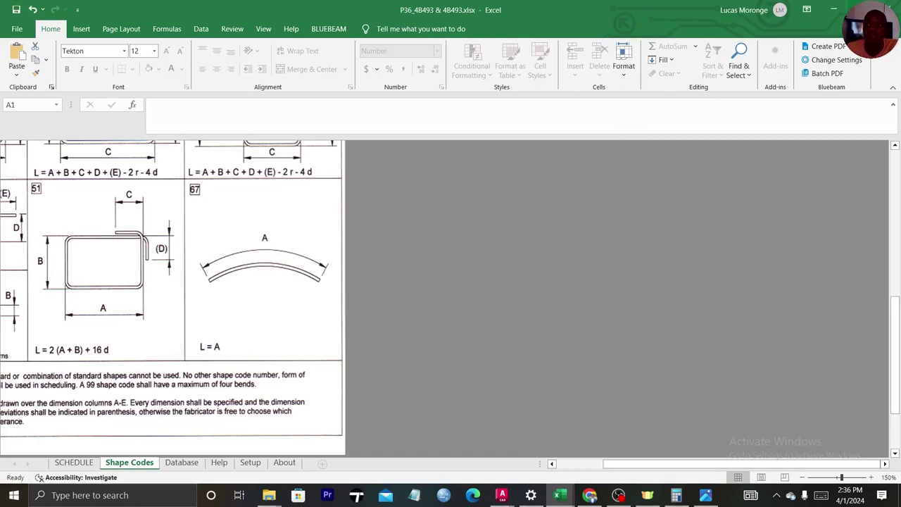
Return to the schedule, enlarge it to 140%, and review bar mark 02's dimensions beside the minimum dimensions table.
{"action": "left_click", "coordinate": [74, 462]}
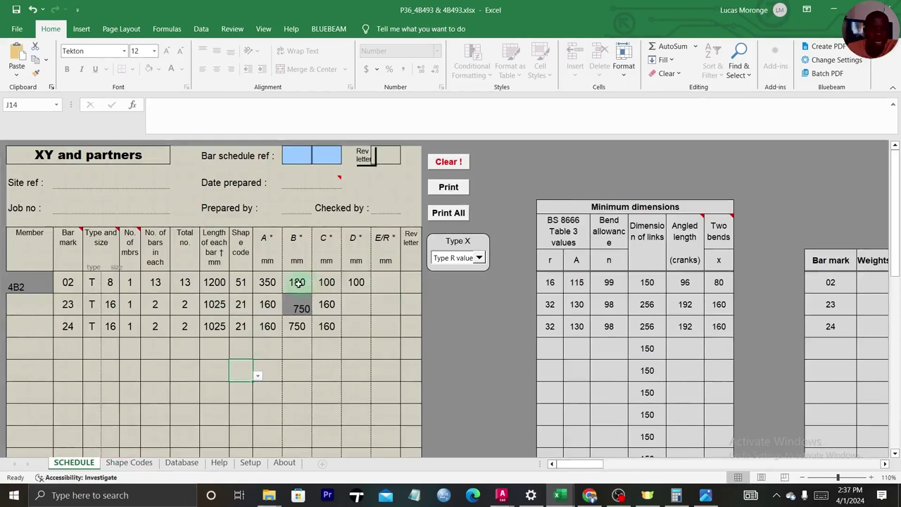
{"action": "left_click", "coordinate": [872, 480]}
{"action": "left_click", "coordinate": [871, 479]}
{"action": "left_click", "coordinate": [872, 479]}
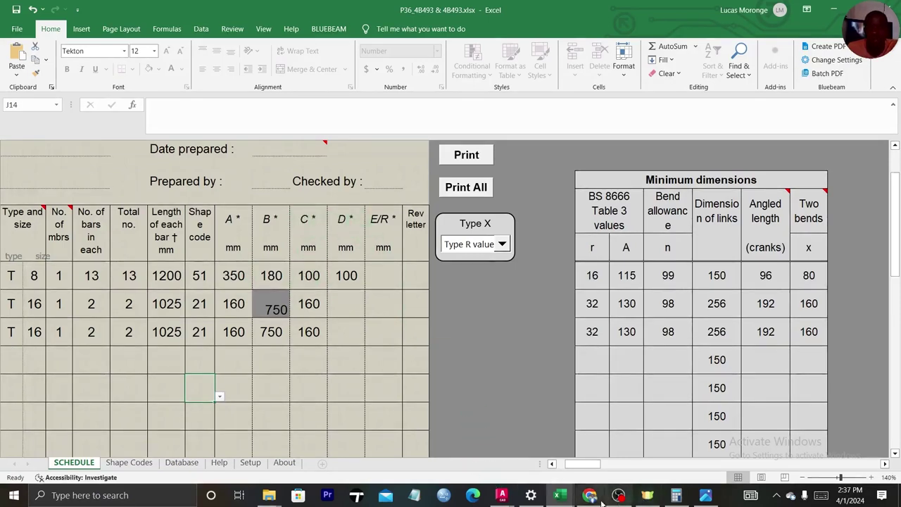
Switch to Chrome and examine the minimum radius and end dimension table on page 15 of the BS 8666 PDF at 125% zoom.
{"action": "mouse_move", "coordinate": [594, 498]}
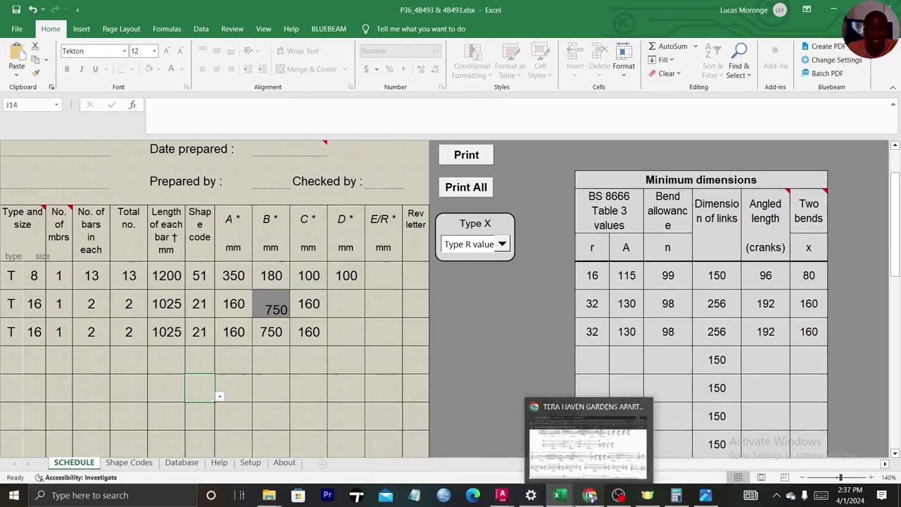
{"action": "mouse_move", "coordinate": [583, 454]}
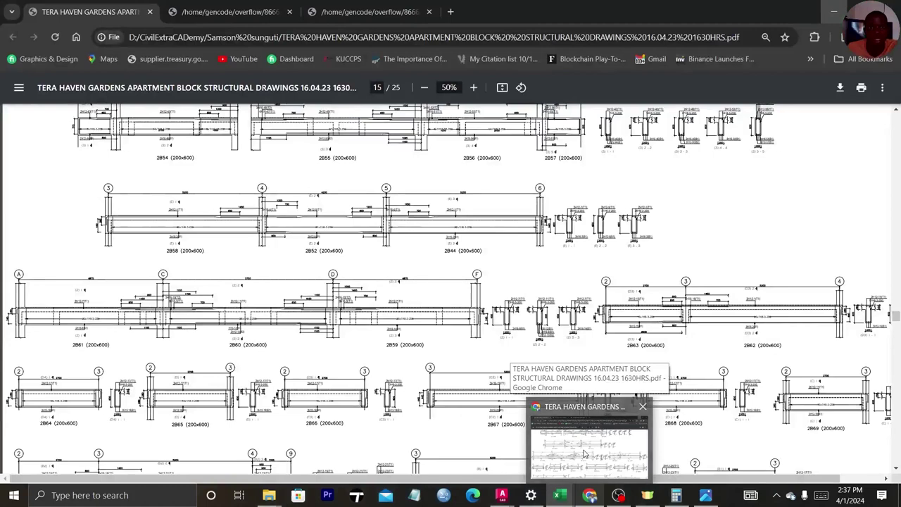
{"action": "left_click", "coordinate": [264, 16]}
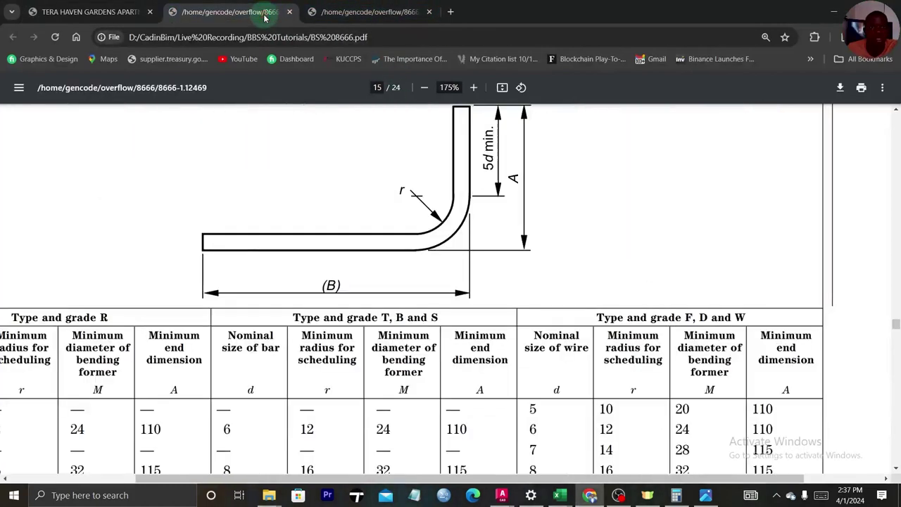
{"action": "scroll", "coordinate": [352, 247], "scroll_direction": "down", "scroll_amount": 2}
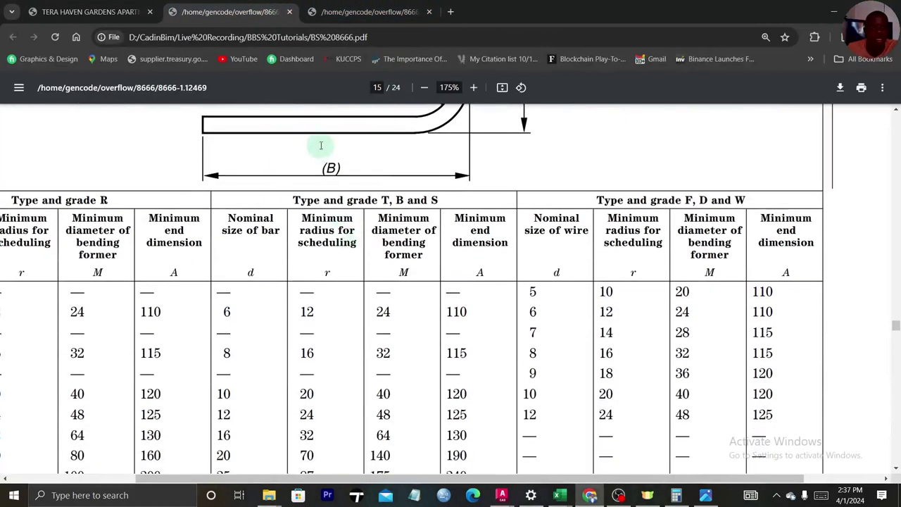
{"action": "left_click", "coordinate": [425, 87]}
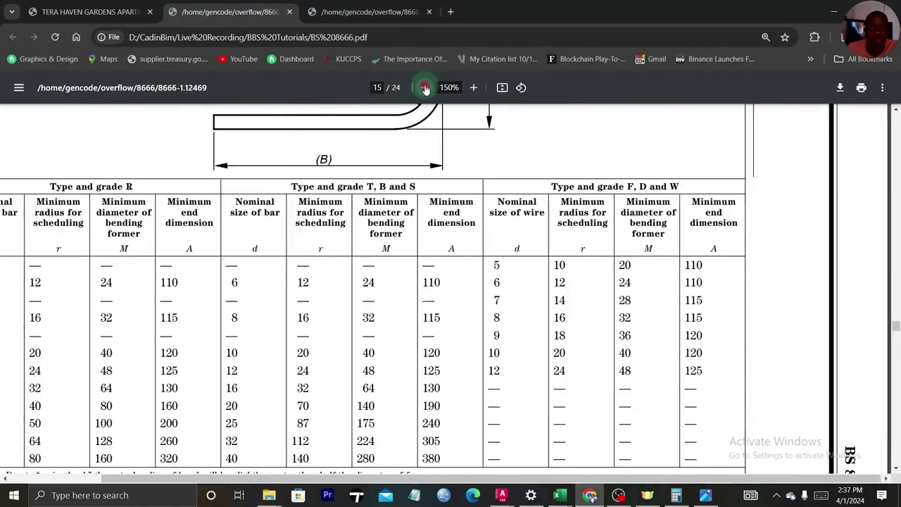
{"action": "left_click", "coordinate": [424, 87]}
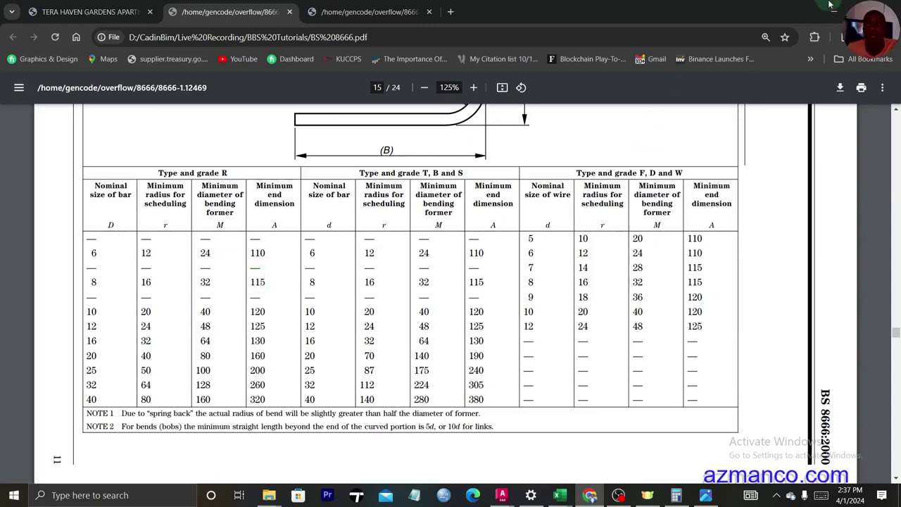
Return to the full-size schedule workbook and review bar mark 23's row and its available shape codes.
{"action": "left_click", "coordinate": [861, 11]}
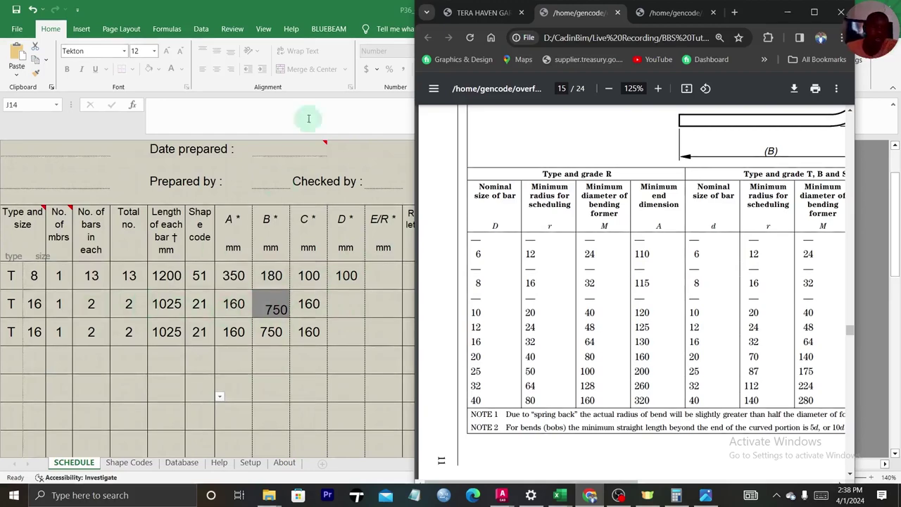
{"action": "left_click", "coordinate": [378, 12]}
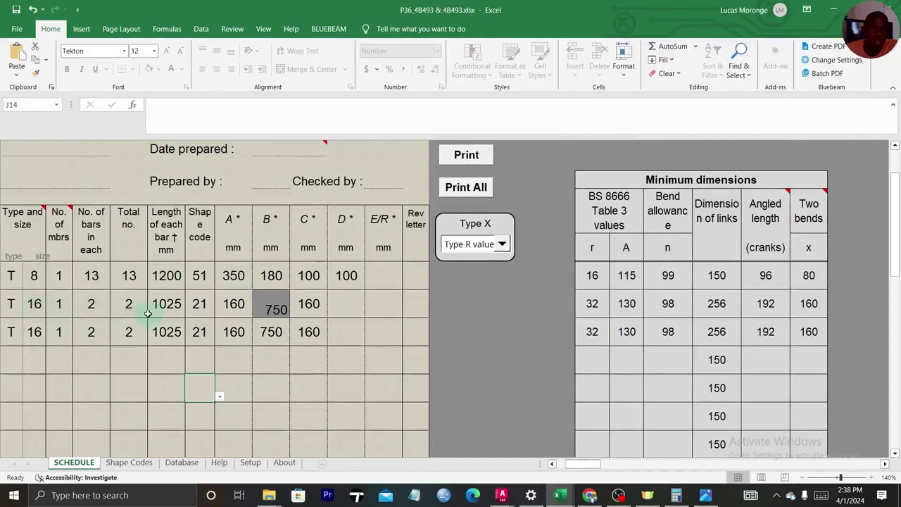
{"action": "left_click", "coordinate": [199, 307]}
{"action": "key", "text": "alt+Down"}
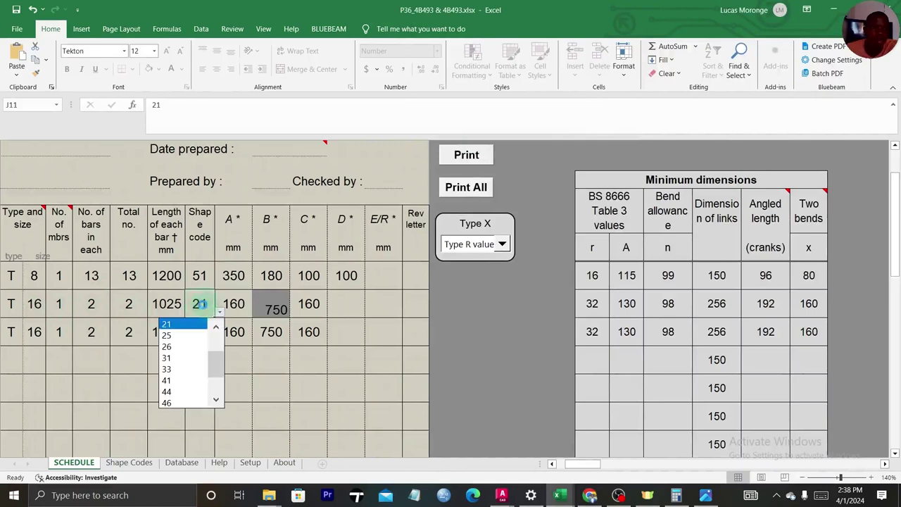
{"action": "key", "text": "Escape"}
{"action": "left_click_drag", "start_coordinate": [575, 468], "coordinate": [560, 466]}
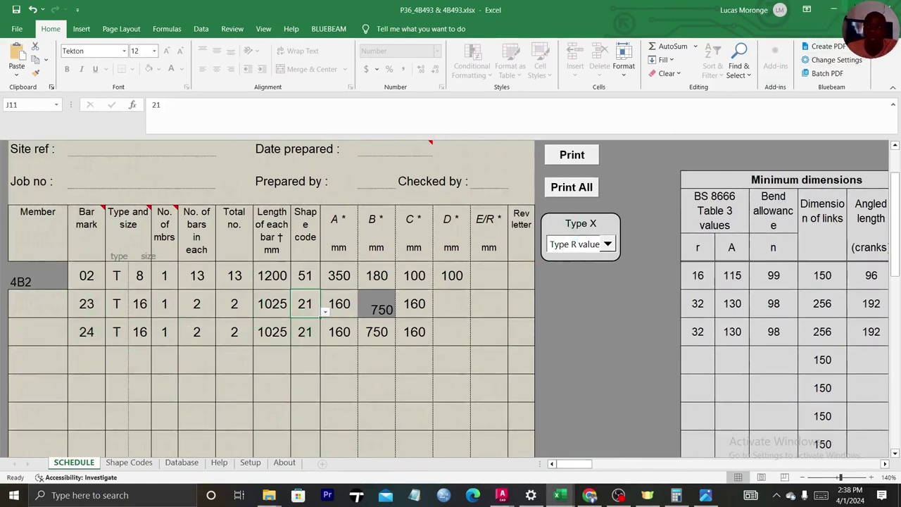
Bring up the AutoCAD drawing and examine beam 4B2's elevation with its 2Y16-23(T1) and 2Y16-24(B1) bars between grids Y2 and Y3.
{"action": "key", "text": "super+Down"}
{"action": "scroll", "coordinate": [173, 378], "scroll_direction": "down", "scroll_amount": 5}
{"action": "scroll", "coordinate": [173, 379], "scroll_direction": "up", "scroll_amount": 6}
{"action": "scroll", "coordinate": [95, 331], "scroll_direction": "down", "scroll_amount": 1}
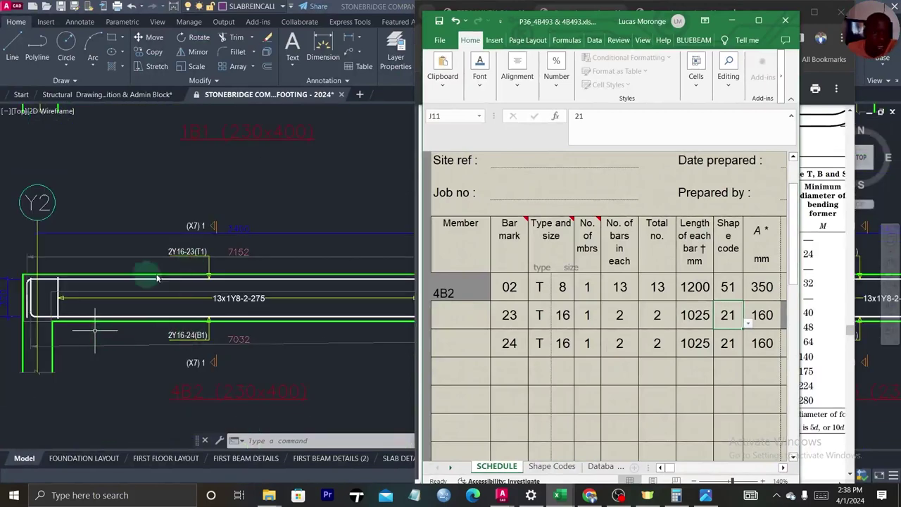
{"action": "scroll", "coordinate": [114, 285], "scroll_direction": "down", "scroll_amount": 3}
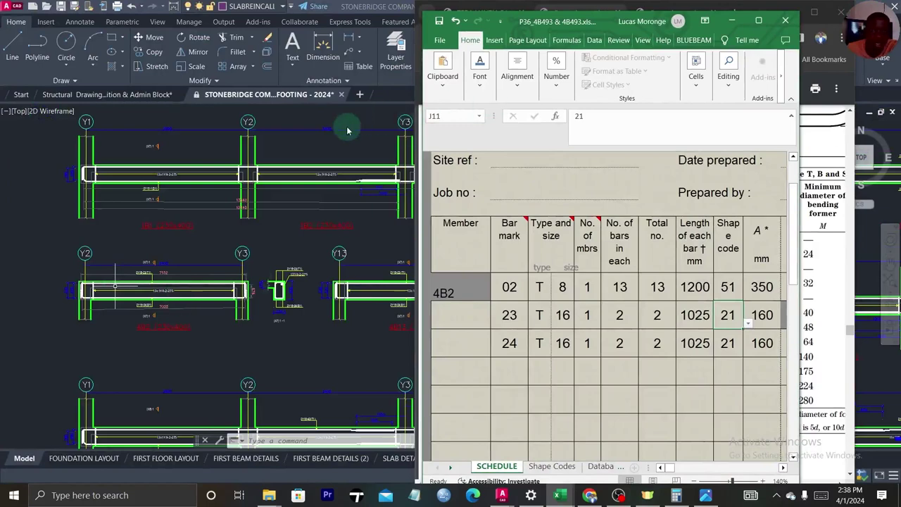
{"action": "left_click", "coordinate": [380, 99]}
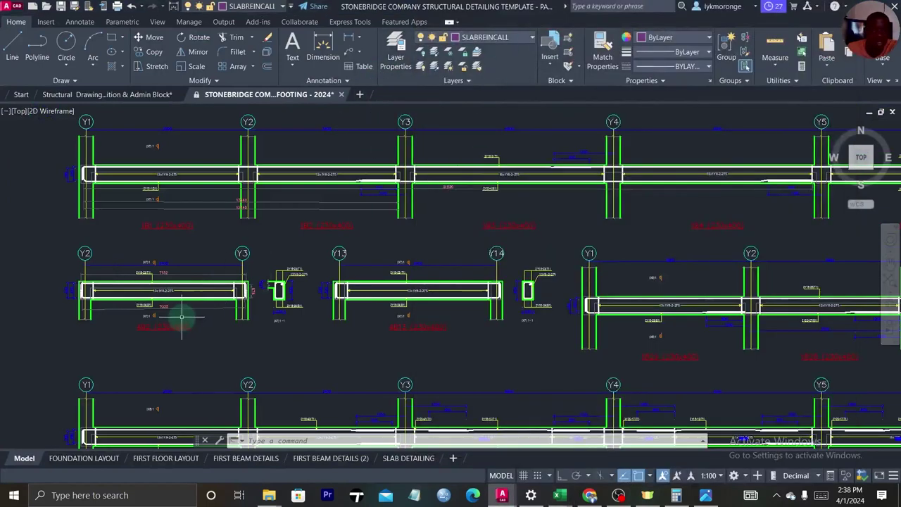
{"action": "scroll", "coordinate": [181, 311], "scroll_direction": "up", "scroll_amount": 8}
{"action": "scroll", "coordinate": [181, 268], "scroll_direction": "down", "scroll_amount": 2}
{"action": "mouse_move", "coordinate": [181, 266]}
{"action": "left_mouse_down"}
{"action": "mouse_move", "coordinate": [187, 254]}
{"action": "mouse_move", "coordinate": [402, 342]}
{"action": "mouse_move", "coordinate": [483, 328]}
{"action": "mouse_move", "coordinate": [467, 334]}
{"action": "left_mouse_up"}
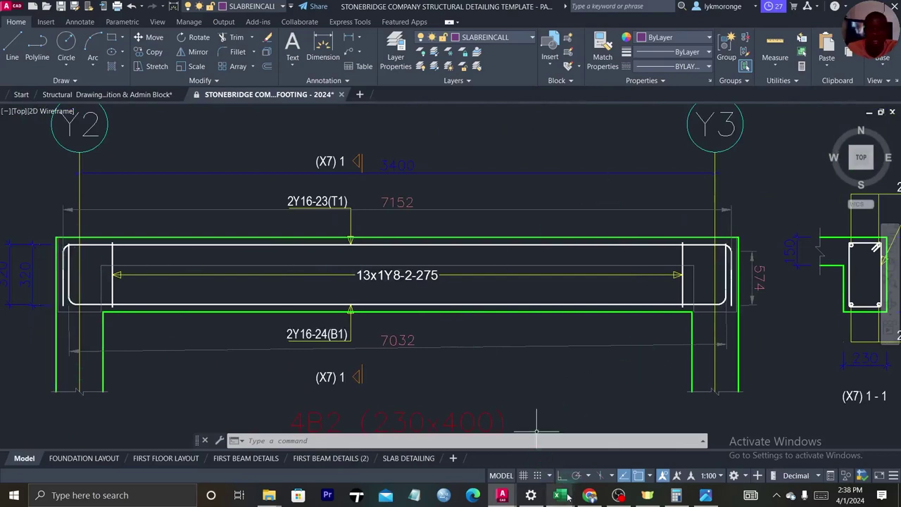
Switch back to the full-size schedule workbook and reduce it to 90% to view the minimum dimensions and bar weights tables.
{"action": "mouse_move", "coordinate": [561, 495]}
{"action": "left_click", "coordinate": [541, 455]}
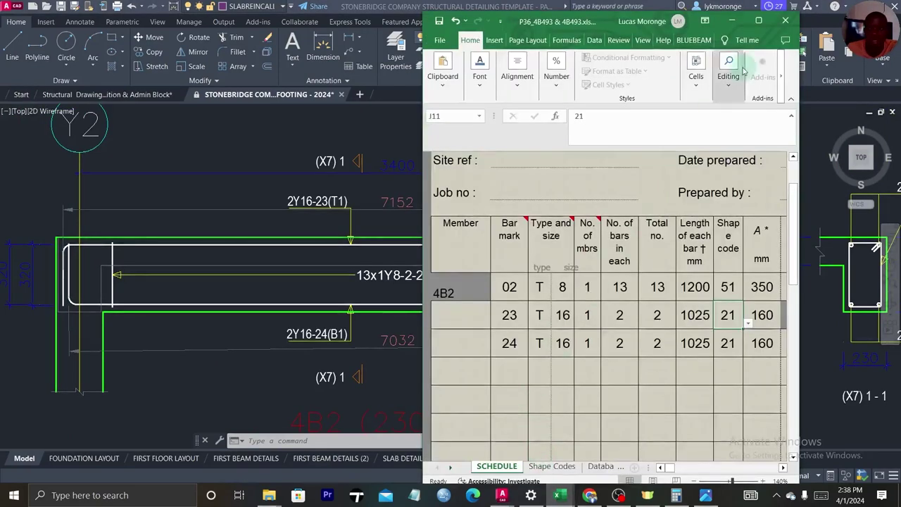
{"action": "left_click", "coordinate": [758, 20]}
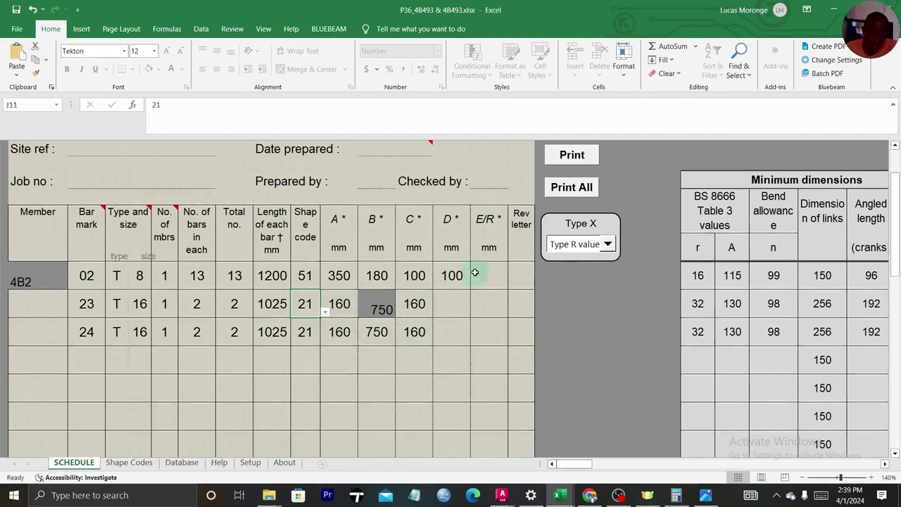
{"action": "scroll", "coordinate": [329, 295], "scroll_direction": "down", "scroll_amount": 1}
{"action": "scroll", "coordinate": [328, 291], "scroll_direction": "up", "scroll_amount": 1}
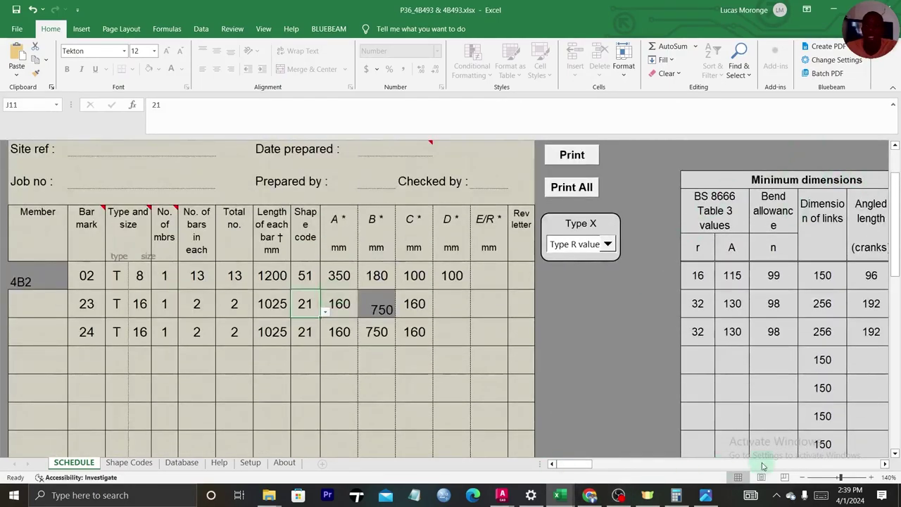
{"action": "left_click", "coordinate": [804, 477]}
{"action": "left_click", "coordinate": [802, 477]}
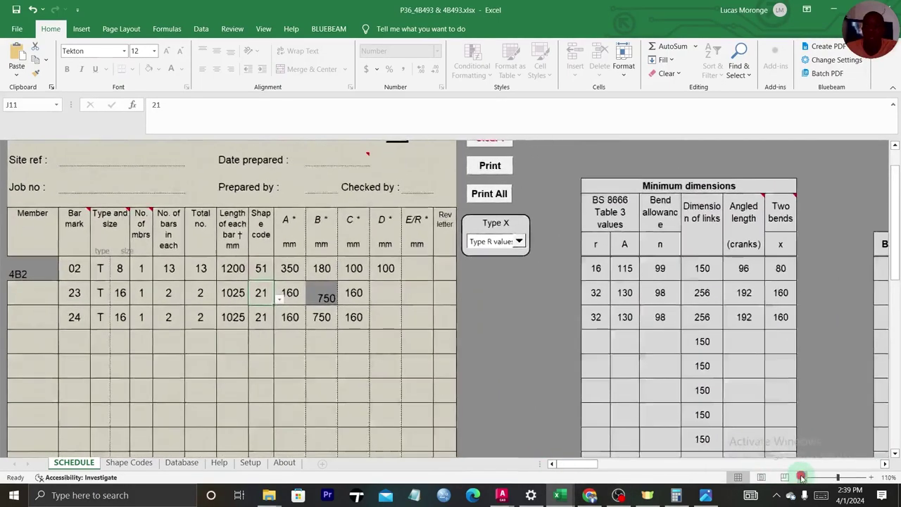
{"action": "left_click", "coordinate": [802, 477]}
{"action": "left_click", "coordinate": [803, 477]}
{"action": "left_click", "coordinate": [802, 478]}
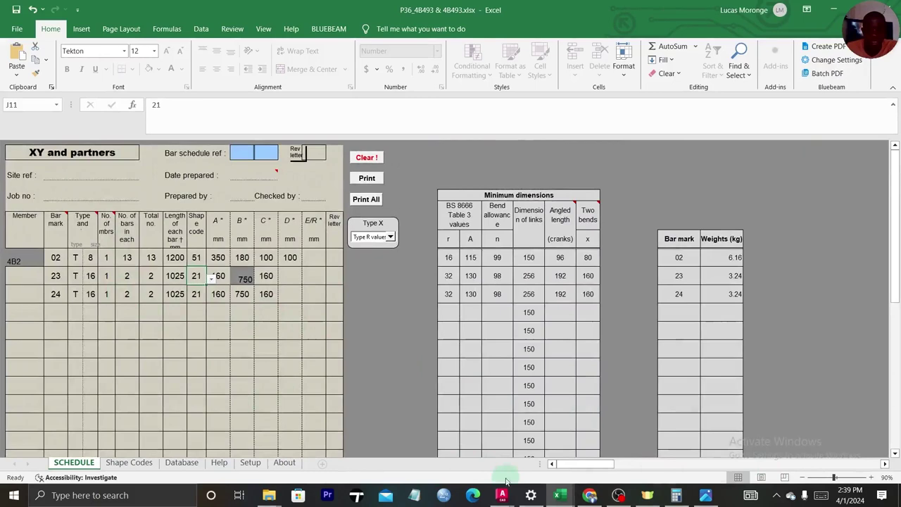
Switch to the CADinBIM - BBS Data Presentation workbook and look over the columns of its BEAM REBARS sheet.
{"action": "mouse_move", "coordinate": [563, 500]}
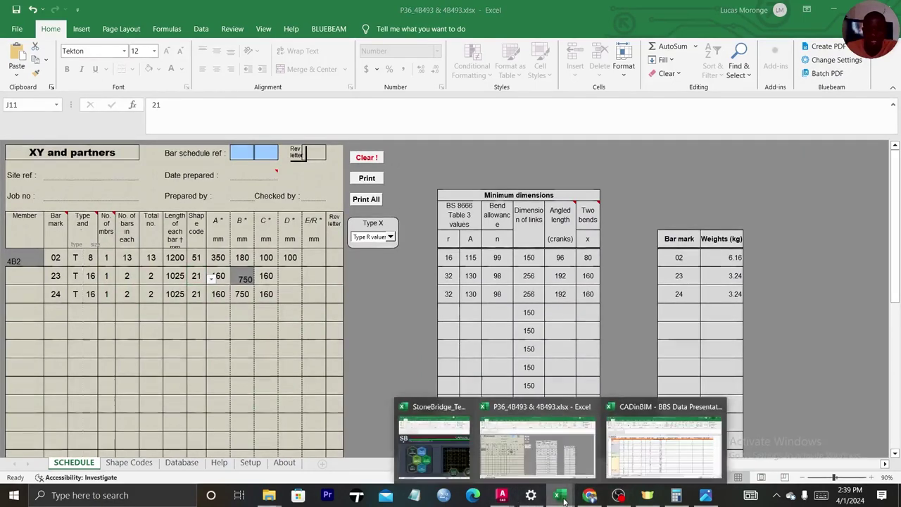
{"action": "left_click", "coordinate": [662, 444]}
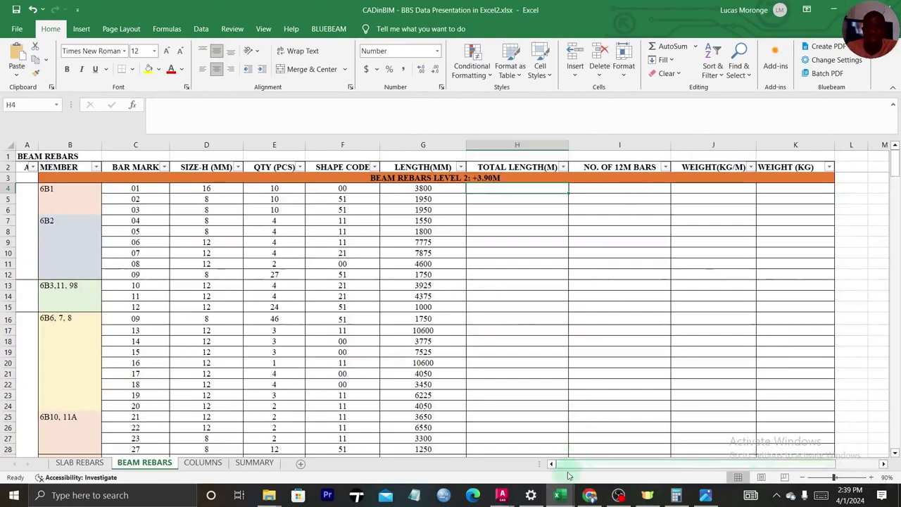
{"action": "mouse_move", "coordinate": [560, 495]}
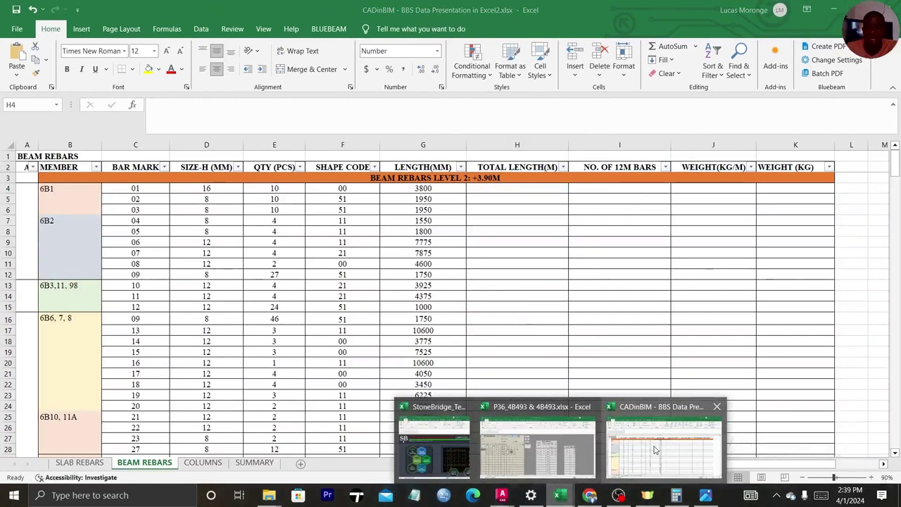
Return to the P36_4B493 & 4B493 workbook and examine the weights table beside the schedule.
{"action": "left_click", "coordinate": [537, 445]}
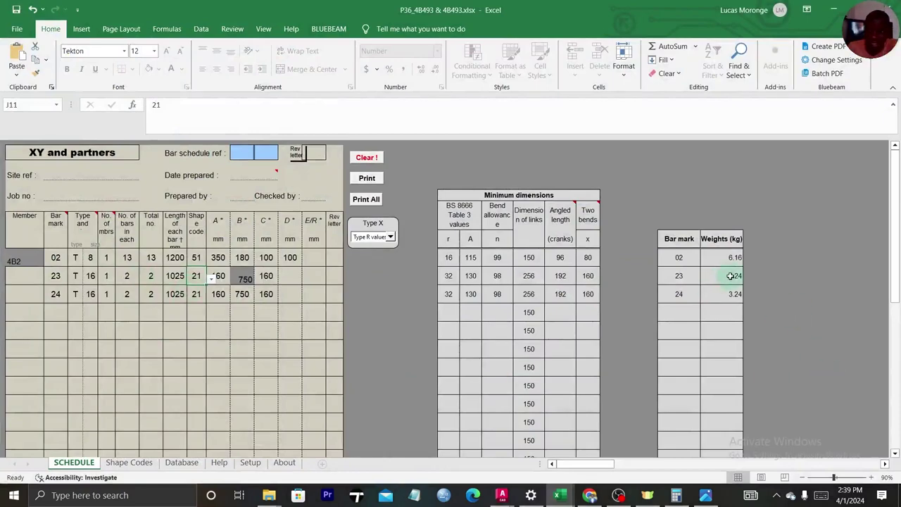
{"action": "scroll", "coordinate": [726, 275], "scroll_direction": "down", "scroll_amount": 2}
{"action": "scroll", "coordinate": [725, 275], "scroll_direction": "up", "scroll_amount": 2}
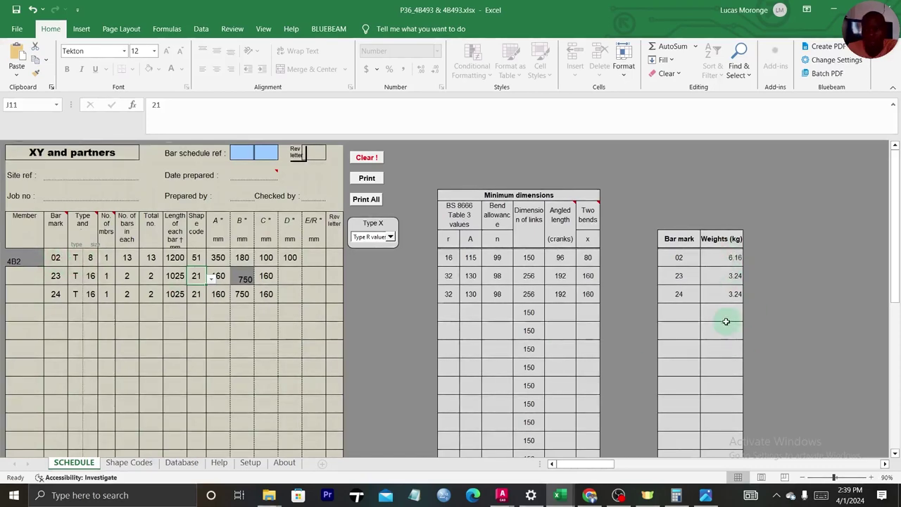
{"action": "scroll", "coordinate": [723, 324], "scroll_direction": "down", "scroll_amount": 8}
{"action": "scroll", "coordinate": [719, 325], "scroll_direction": "up", "scroll_amount": 8}
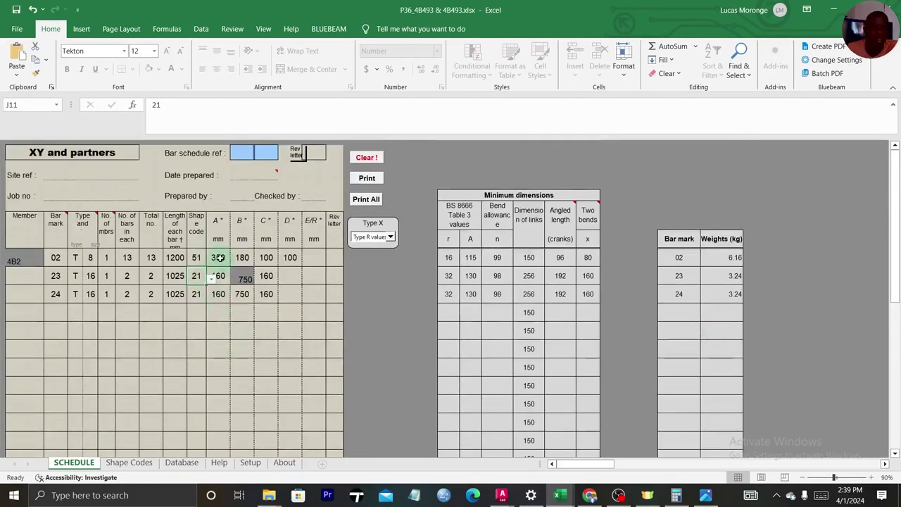
Set bar mark 23's shape code to 00.
{"action": "left_click", "coordinate": [197, 258]}
{"action": "left_click", "coordinate": [200, 273]}
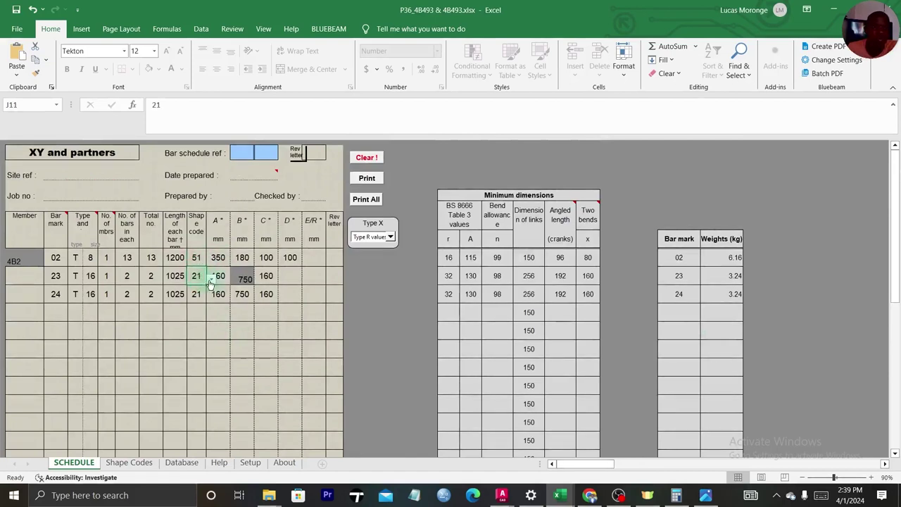
{"action": "left_click", "coordinate": [210, 277]}
{"action": "scroll", "coordinate": [209, 294], "scroll_direction": "up", "scroll_amount": 2}
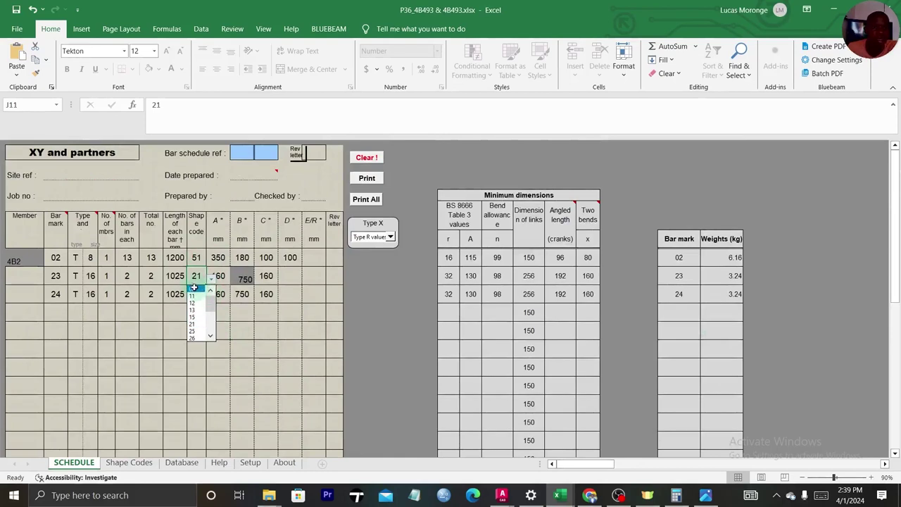
{"action": "left_click", "coordinate": [195, 290]}
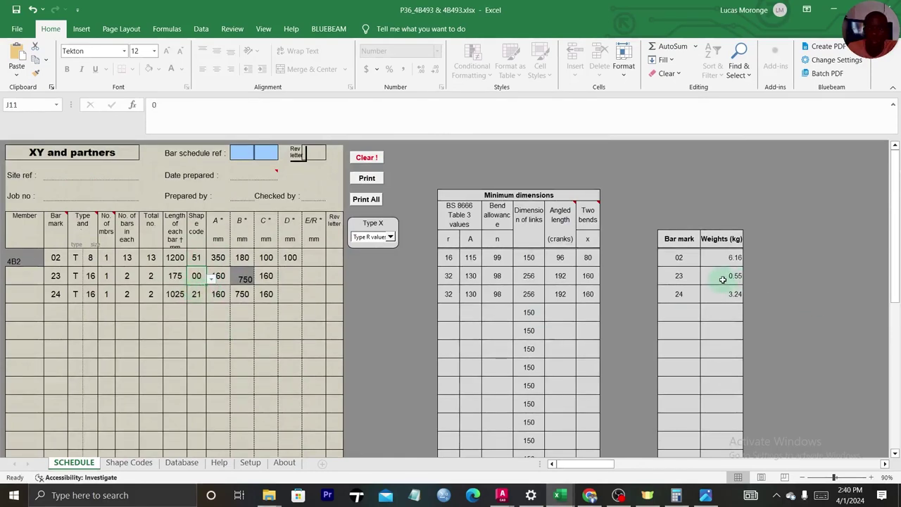
Change bar mark 23's shape code to 25 in the schedule.
{"action": "left_click", "coordinate": [210, 278]}
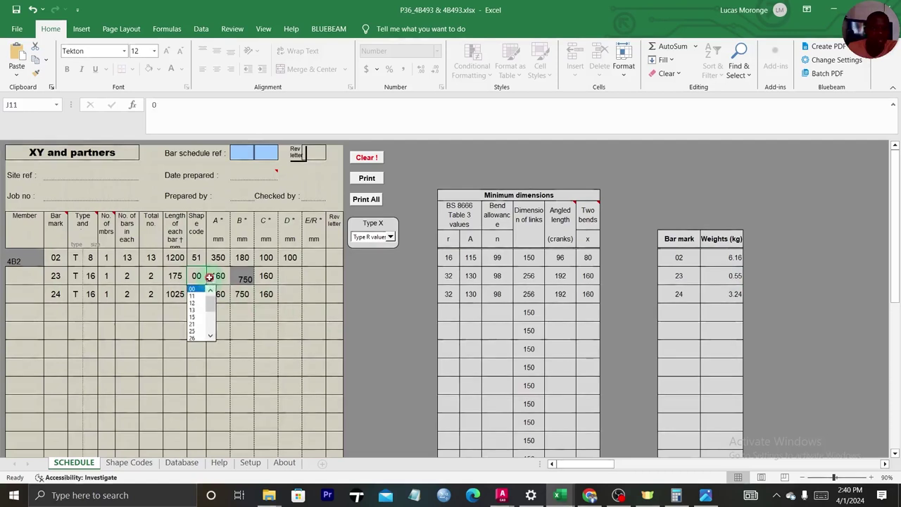
{"action": "left_click", "coordinate": [198, 331]}
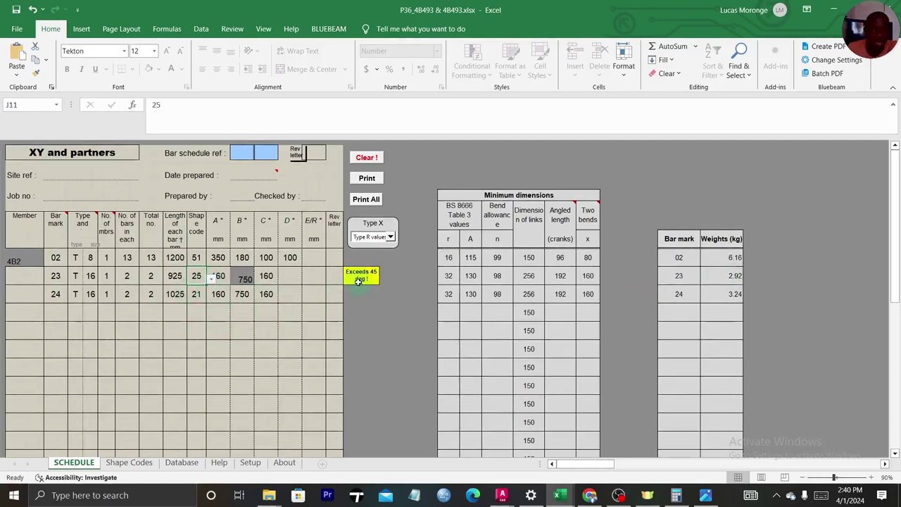
{"action": "left_click", "coordinate": [212, 280]}
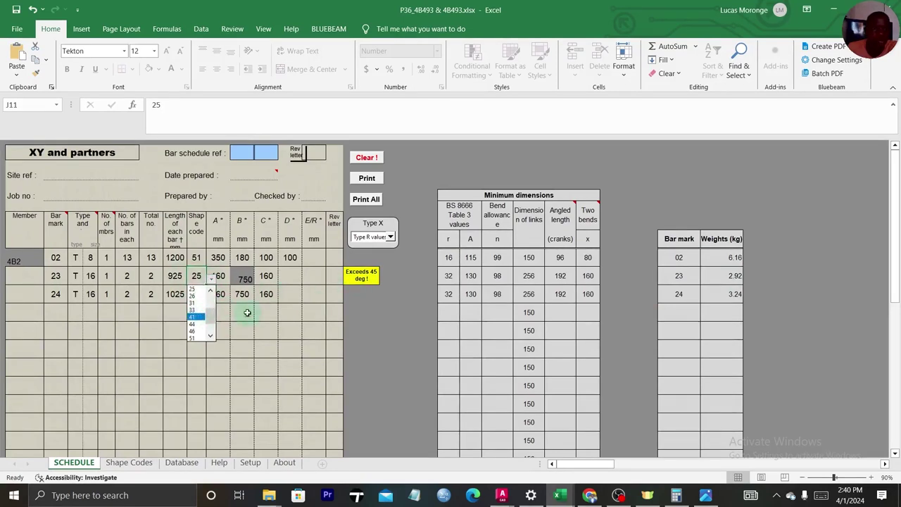
{"action": "left_click", "coordinate": [191, 292]}
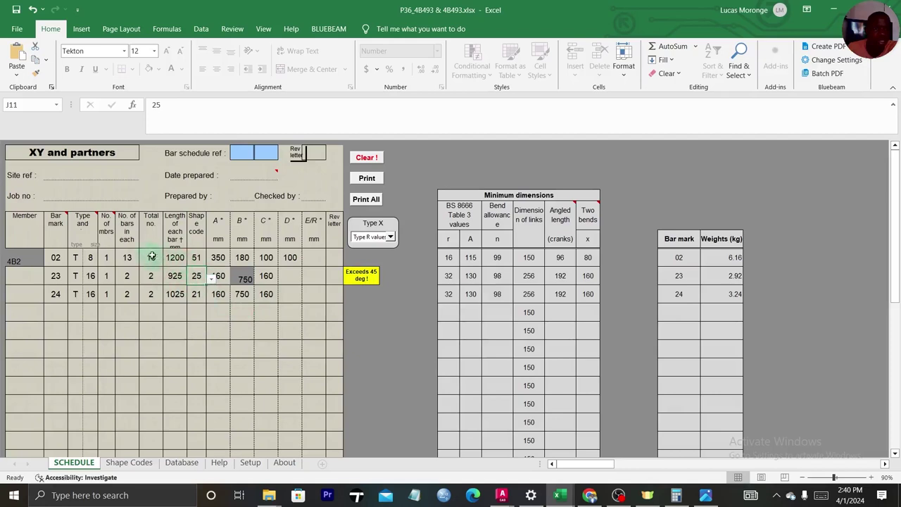
Set dimension A of bar mark 02 to 500 mm.
{"action": "left_click", "coordinate": [221, 257]}
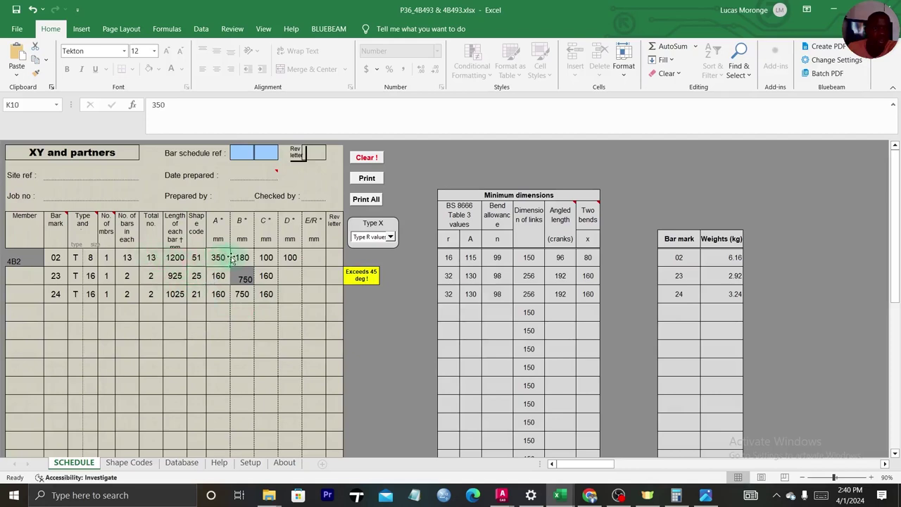
{"action": "double_click", "coordinate": [226, 257]}
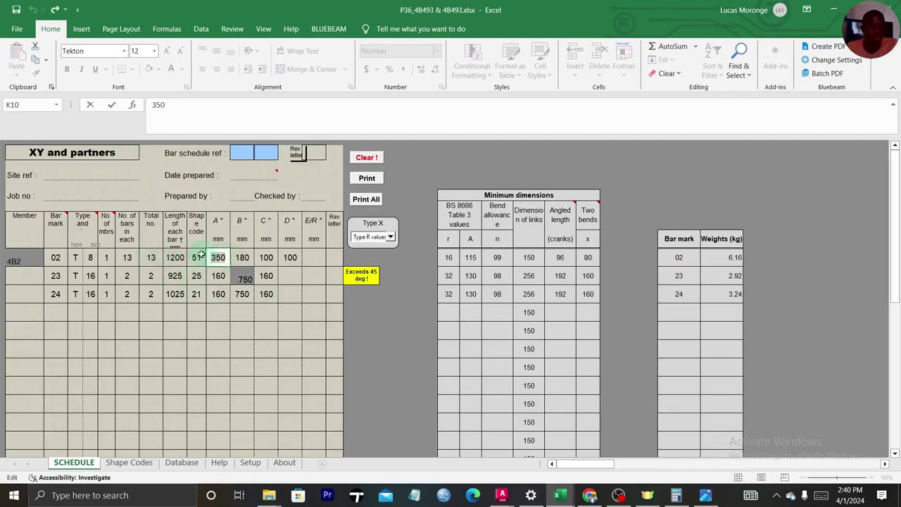
{"action": "type", "text": "5"}
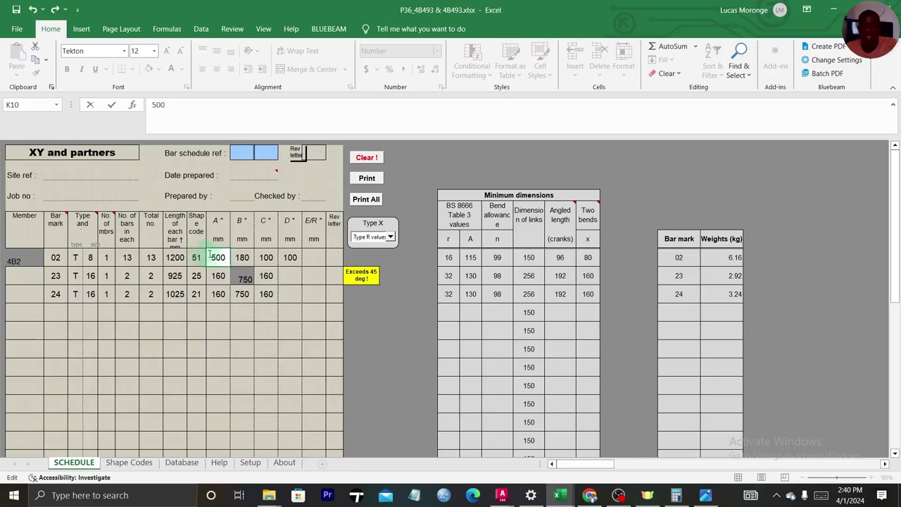
{"action": "key", "text": "Return"}
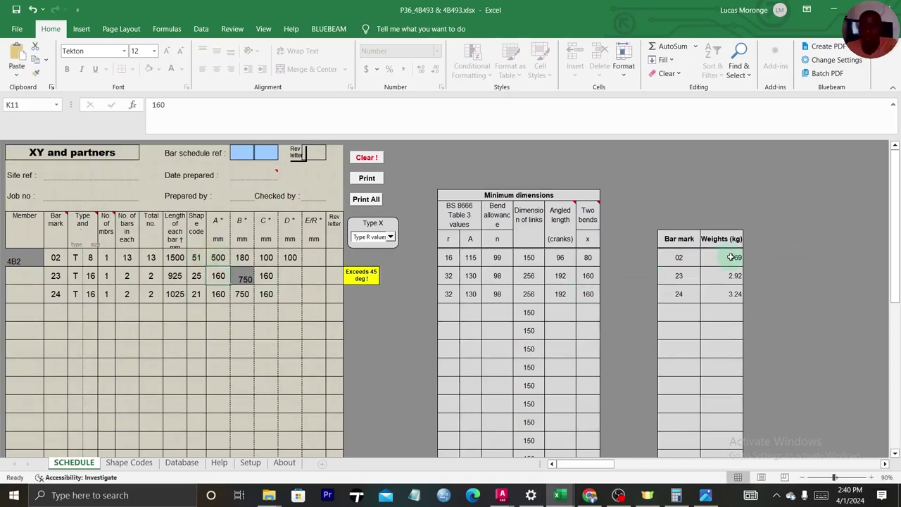
Enlarge the schedule to 110% and set bar mark 23's size to 25.
{"action": "left_click", "coordinate": [871, 477]}
{"action": "left_click", "coordinate": [871, 477]}
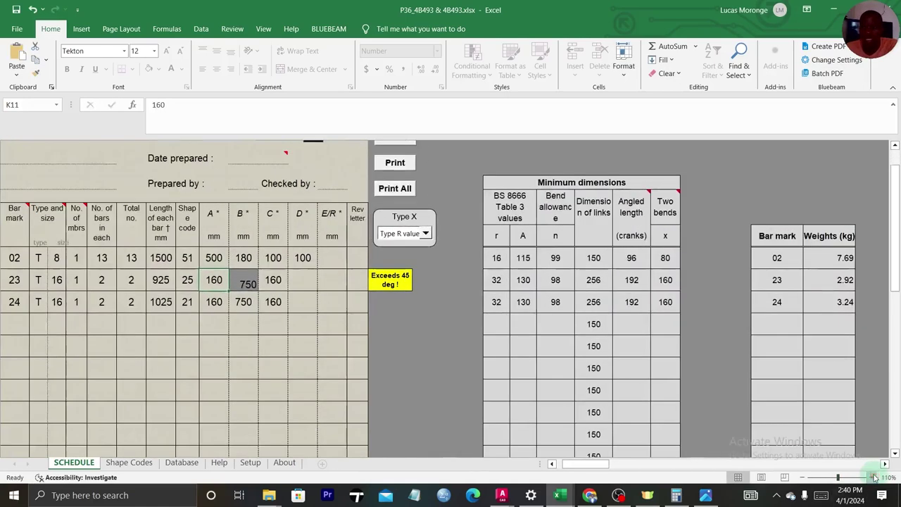
{"action": "left_click", "coordinate": [61, 280]}
{"action": "left_click", "coordinate": [72, 285]}
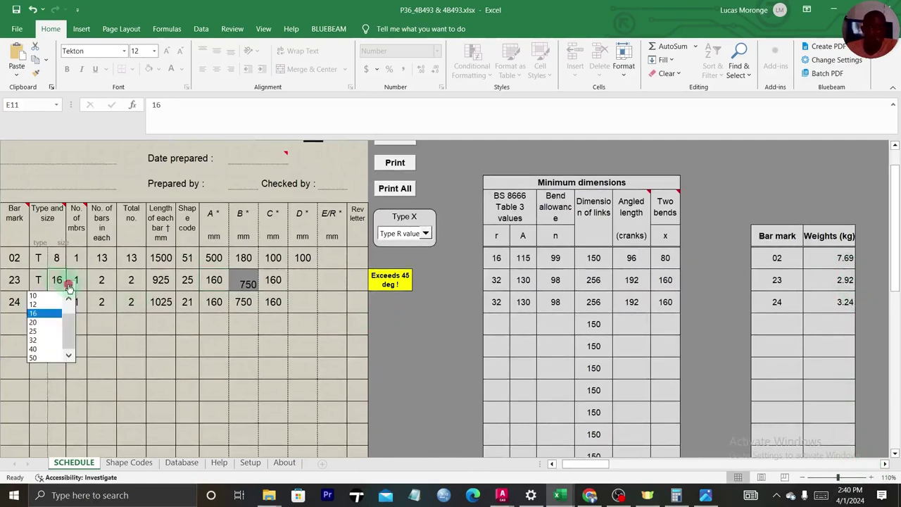
{"action": "left_click", "coordinate": [37, 330]}
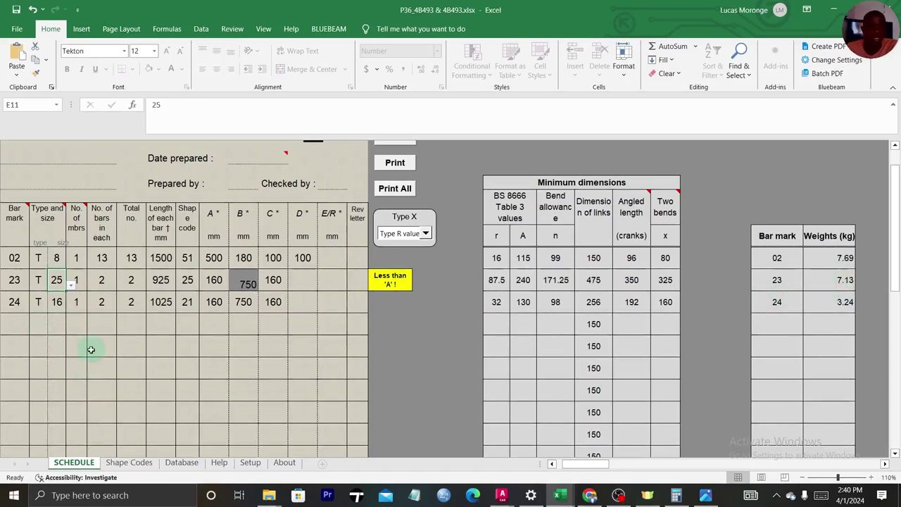
Set bar mark 24's size to 10 and reduce the schedule's zoom to 90%.
{"action": "left_click", "coordinate": [61, 300]}
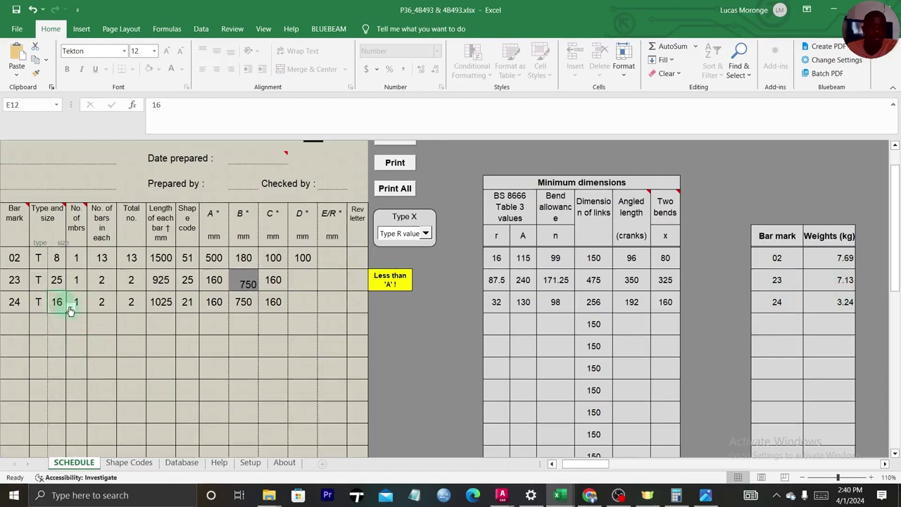
{"action": "left_click", "coordinate": [70, 309]}
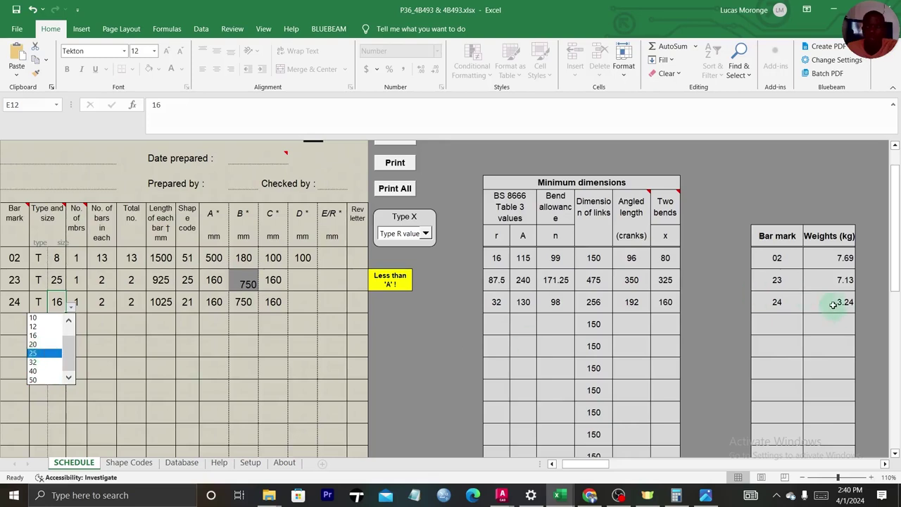
{"action": "left_click", "coordinate": [34, 317]}
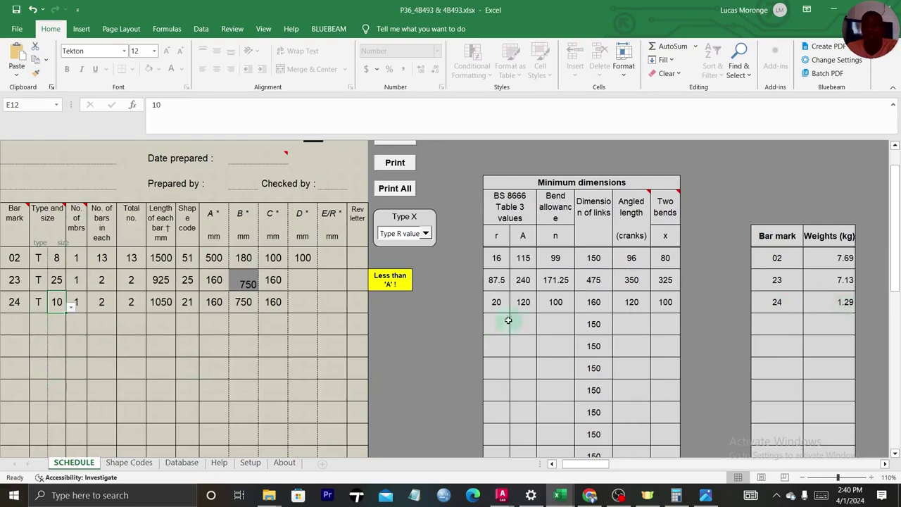
{"action": "scroll", "coordinate": [328, 313], "scroll_direction": "down", "scroll_amount": 1}
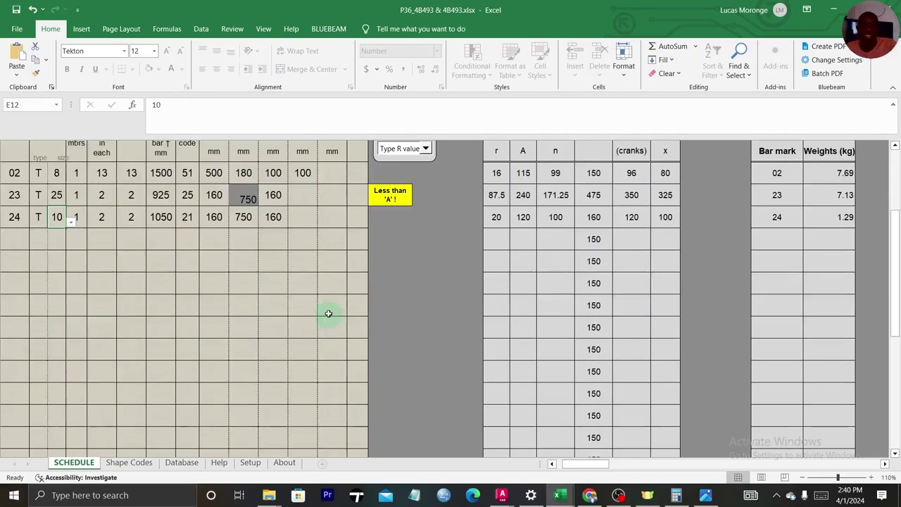
{"action": "scroll", "coordinate": [328, 315], "scroll_direction": "down", "scroll_amount": 1}
{"action": "scroll", "coordinate": [328, 314], "scroll_direction": "up", "scroll_amount": 3}
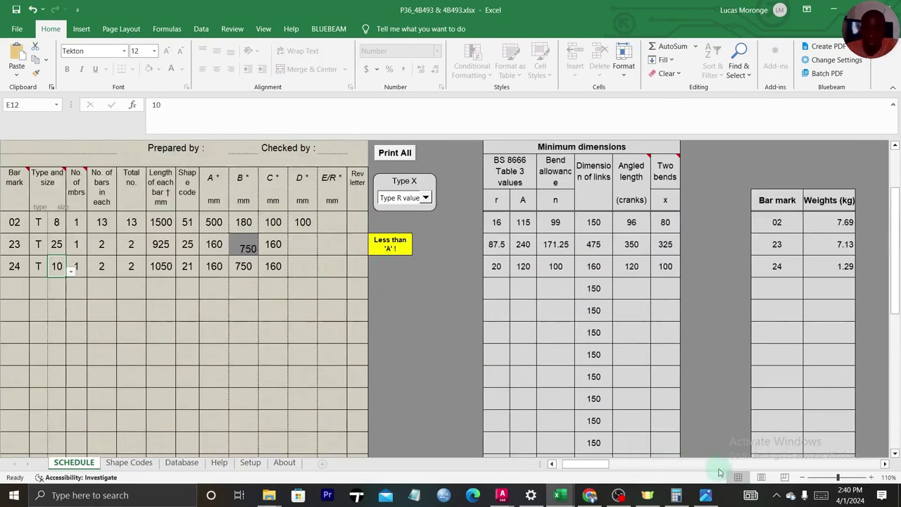
{"action": "left_click", "coordinate": [802, 477]}
{"action": "left_click", "coordinate": [802, 477]}
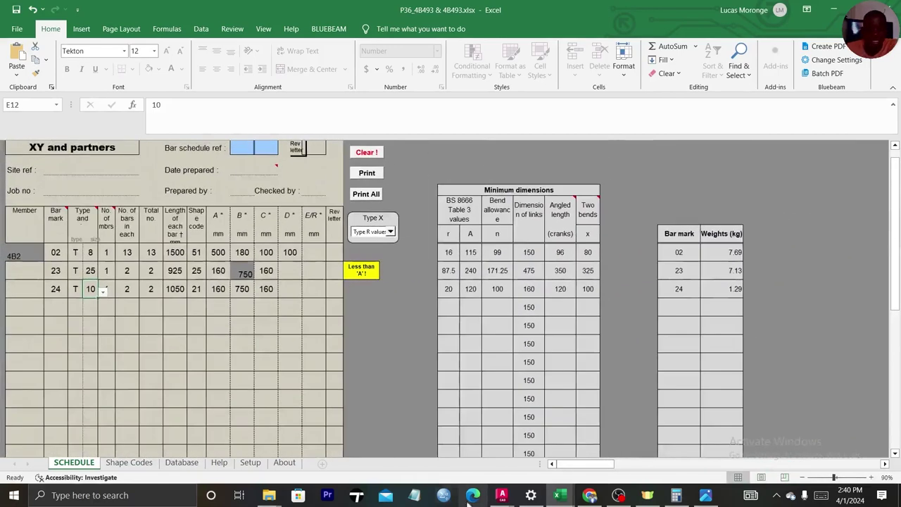
Switch to the STONEBRIDGE COMPANY structural detailing template in AutoCAD and look over all rows of beam details.
{"action": "left_click", "coordinate": [511, 499]}
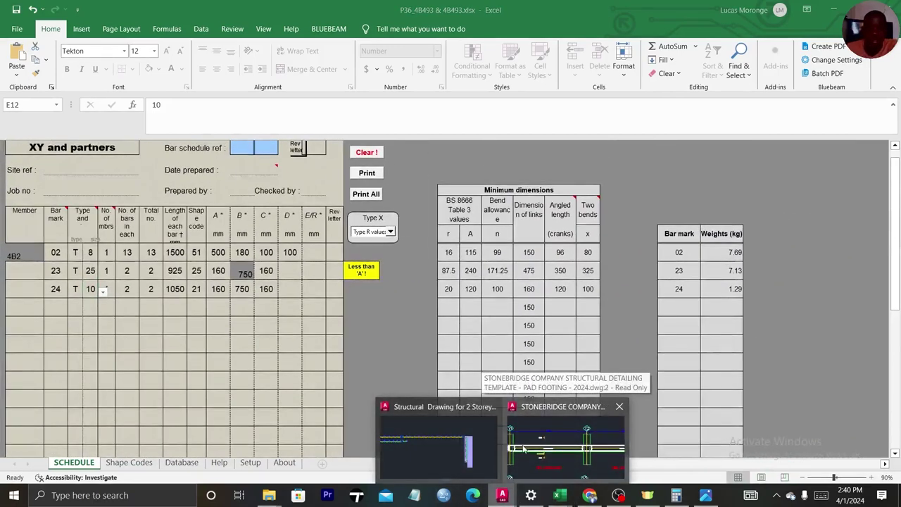
{"action": "left_click", "coordinate": [548, 452]}
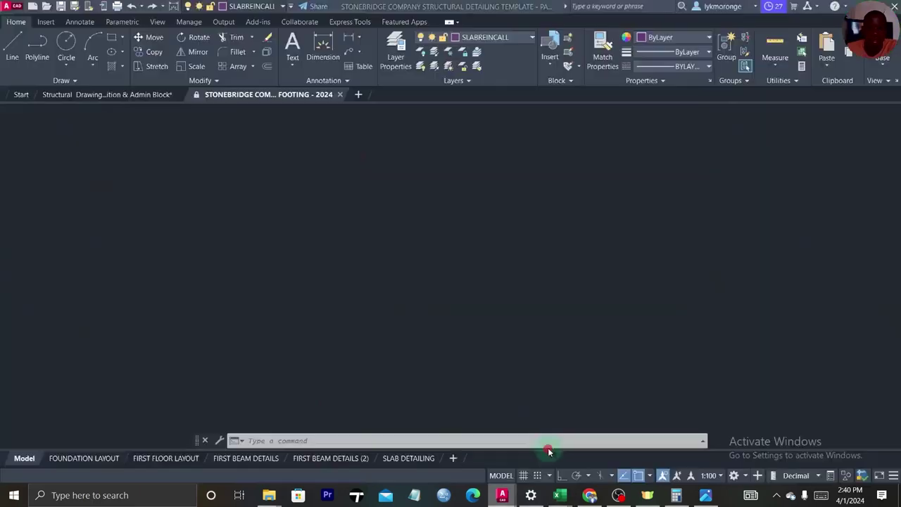
{"action": "scroll", "coordinate": [424, 316], "scroll_direction": "down", "scroll_amount": 6}
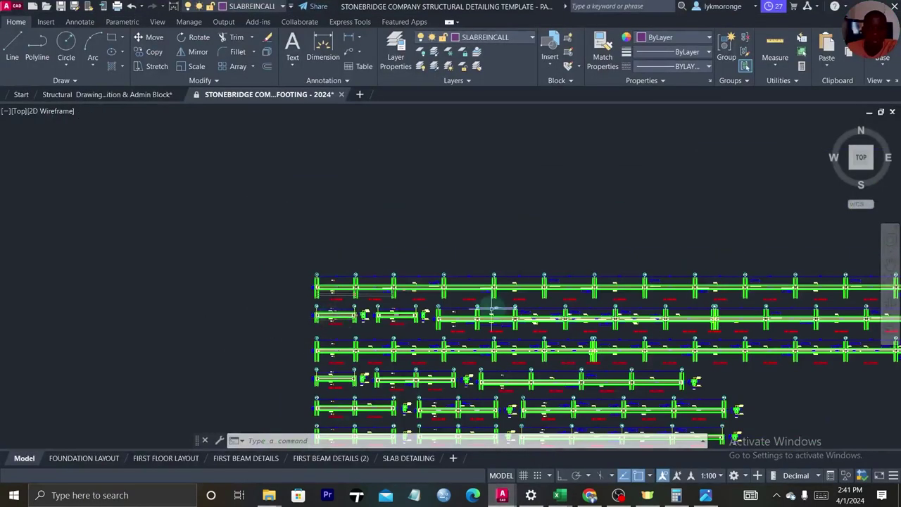
{"action": "left_click_drag", "start_coordinate": [425, 317], "coordinate": [269, 275]}
{"action": "left_click_drag", "start_coordinate": [536, 294], "coordinate": [416, 273]}
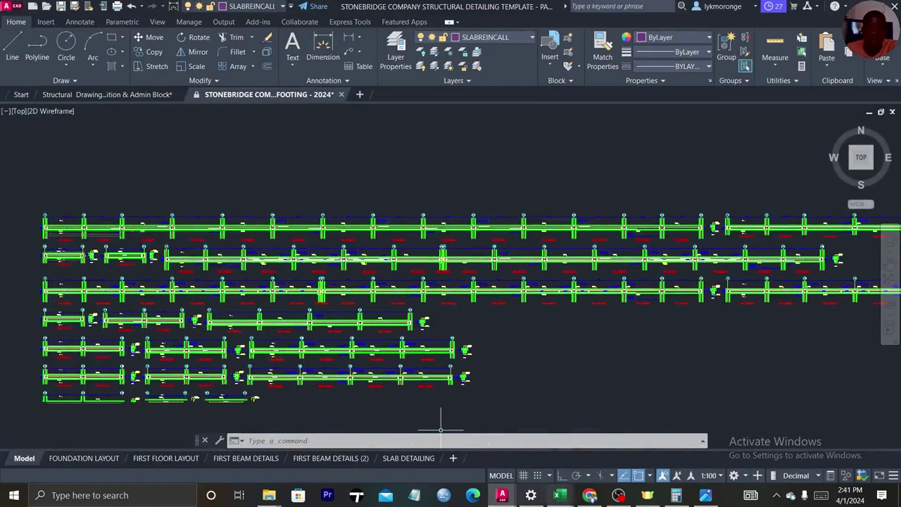
Return to the P36_4B493 & 4B493 workbook in Excel and choose the BBS Tutorials folder for saving a copy.
{"action": "mouse_move", "coordinate": [559, 494]}
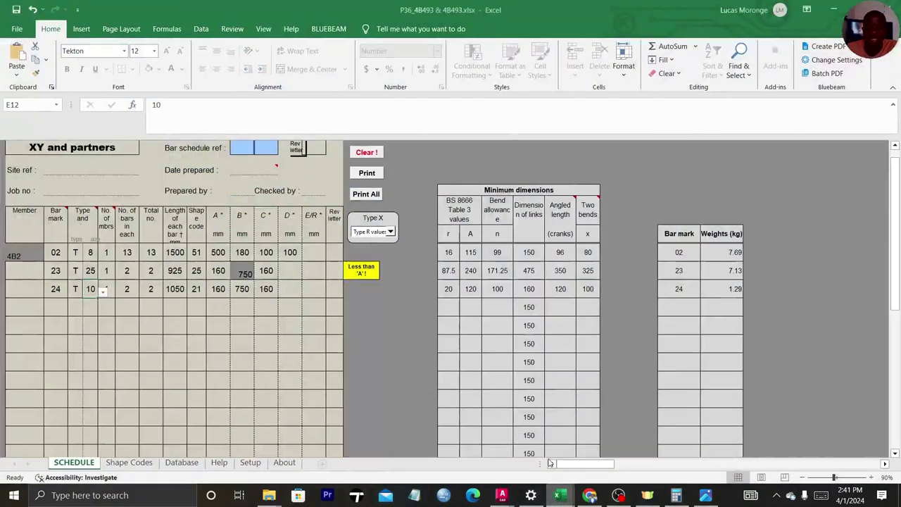
{"action": "left_click", "coordinate": [537, 447]}
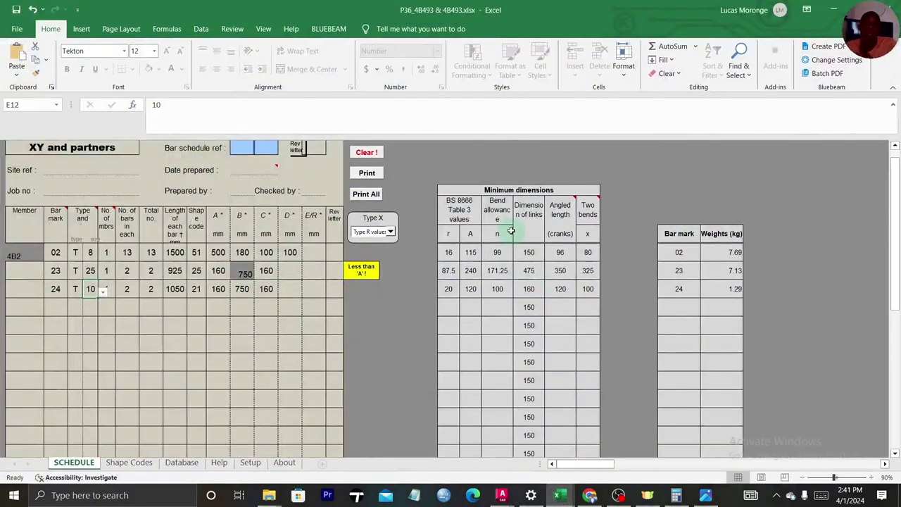
{"action": "left_click", "coordinate": [18, 30]}
{"action": "left_click", "coordinate": [39, 209]}
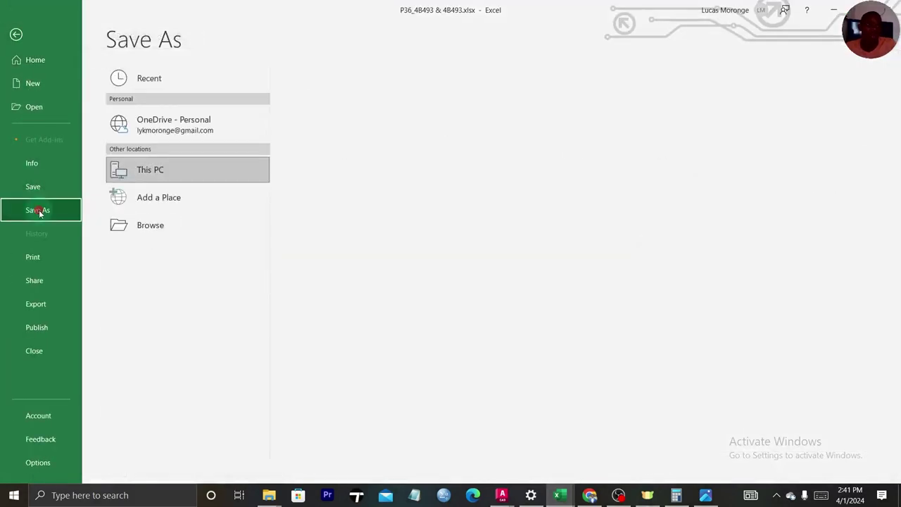
{"action": "left_click", "coordinate": [354, 102]}
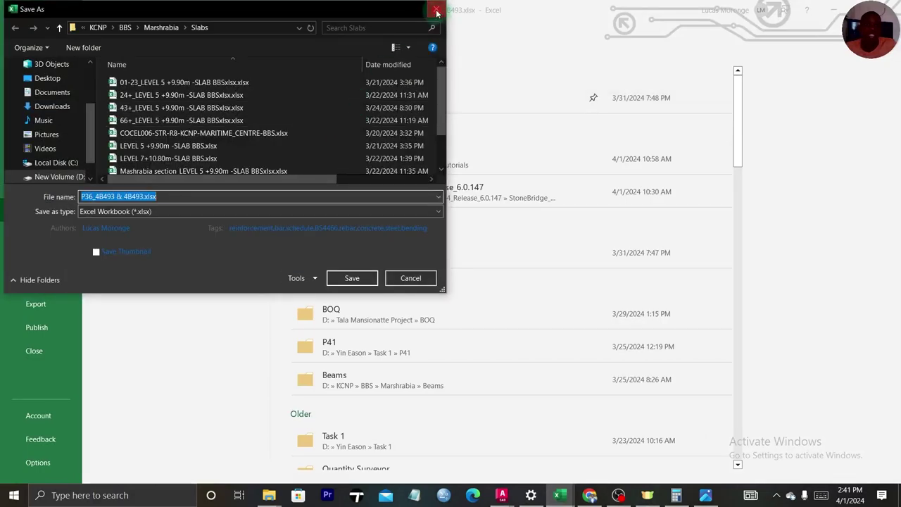
{"action": "left_click", "coordinate": [435, 10]}
{"action": "left_click", "coordinate": [376, 164]}
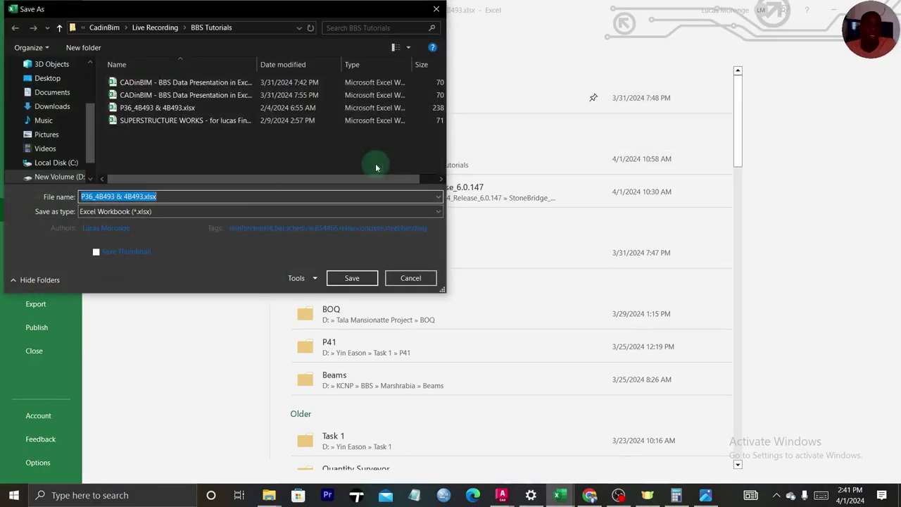
Save the workbook copy under the file name 2B2 as an Excel Workbook.
{"action": "left_click", "coordinate": [162, 196]}
{"action": "key", "text": "BackSpace"}
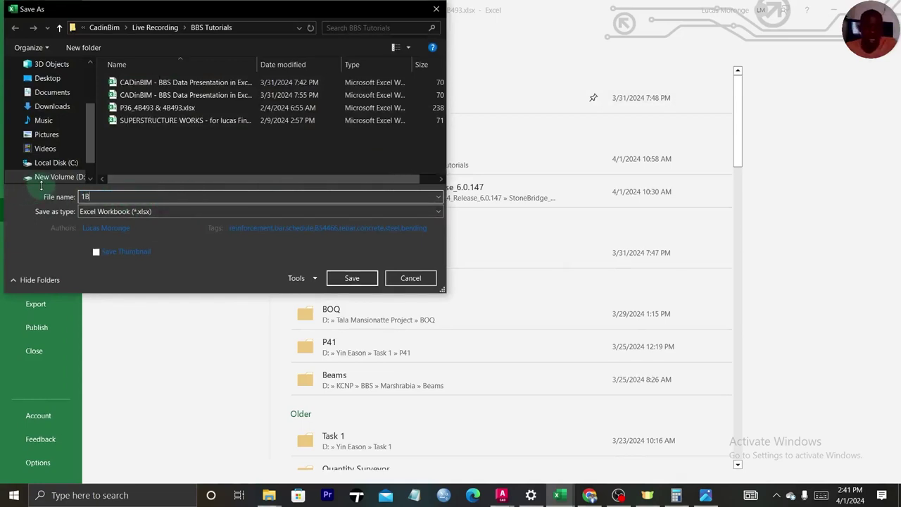
{"action": "key", "text": "BackSpace"}
{"action": "key", "text": "BackSpace"}
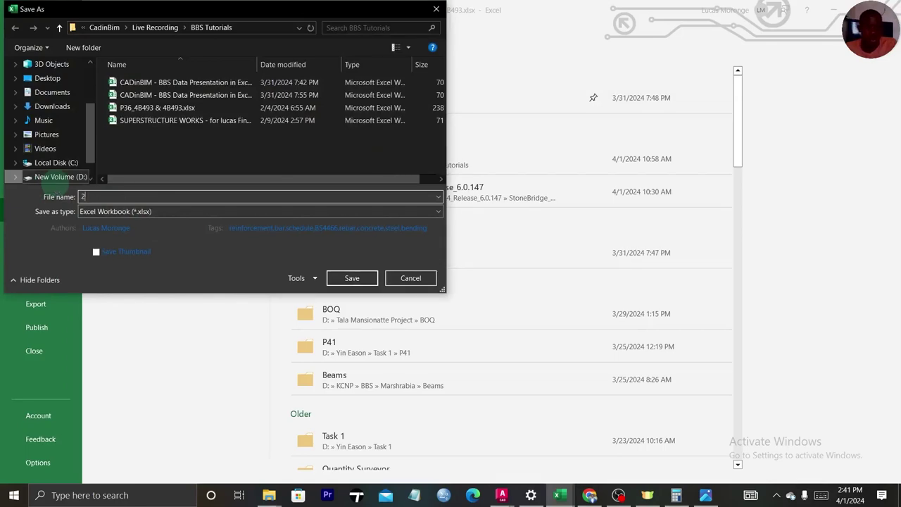
{"action": "left_click", "coordinate": [119, 204]}
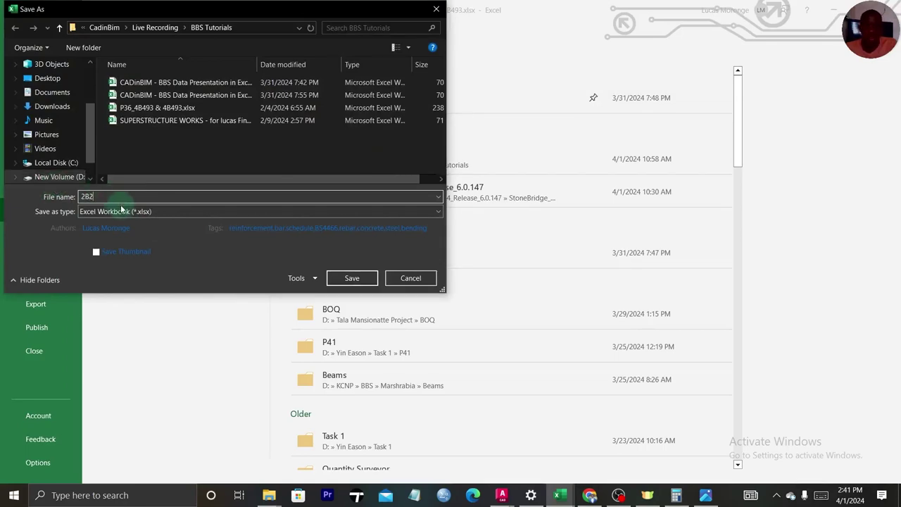
{"action": "key", "text": "Escape"}
{"action": "key", "text": "Escape"}
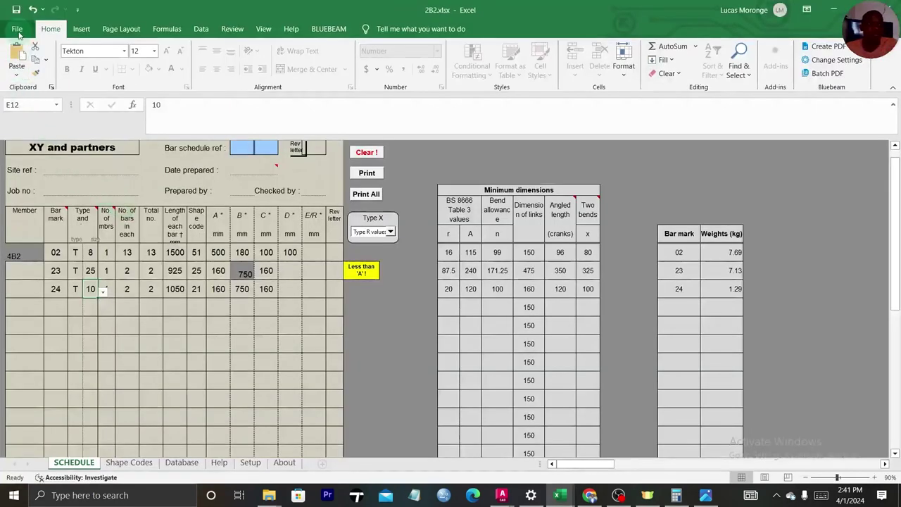
Save another copy of the schedule workbook as 3B5 in the BBS Tutorials folder.
{"action": "left_click", "coordinate": [17, 29]}
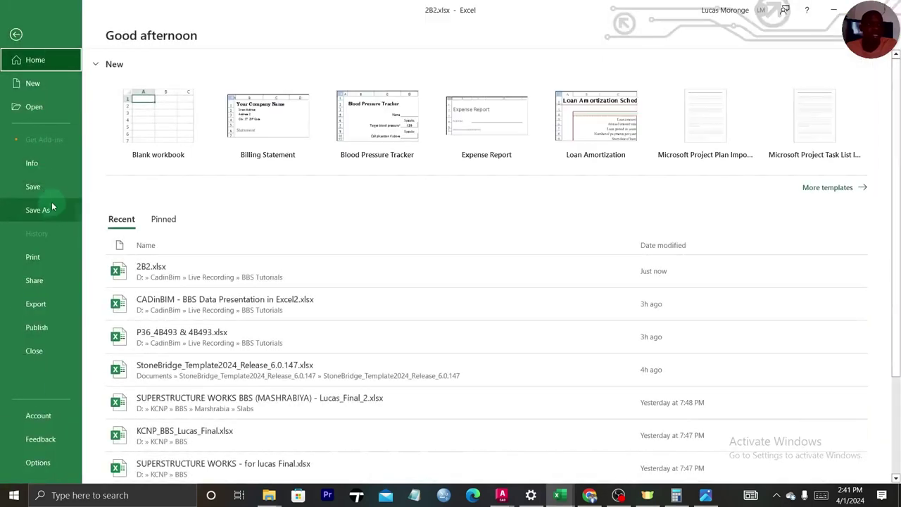
{"action": "left_click", "coordinate": [53, 206]}
{"action": "left_click", "coordinate": [360, 156]}
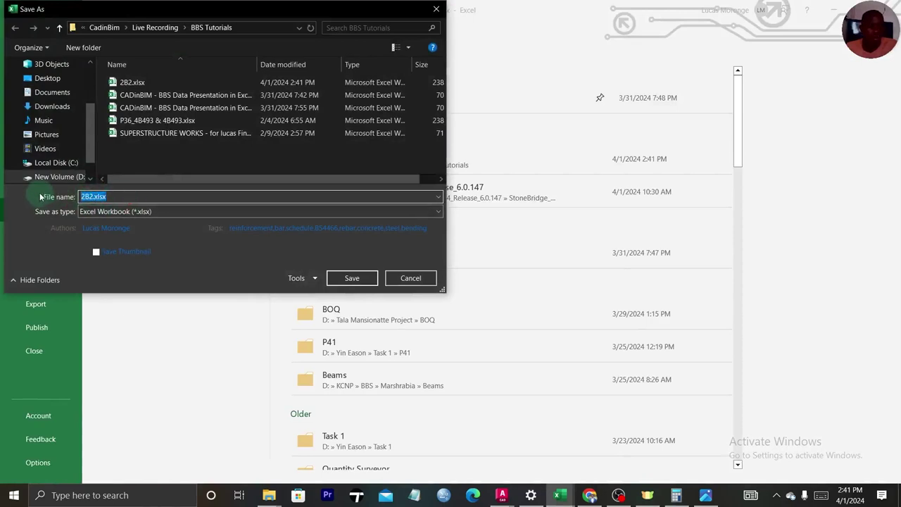
{"action": "type", "text": "2"}
{"action": "key", "text": "BackSpace"}
{"action": "type", "text": "3B2"}
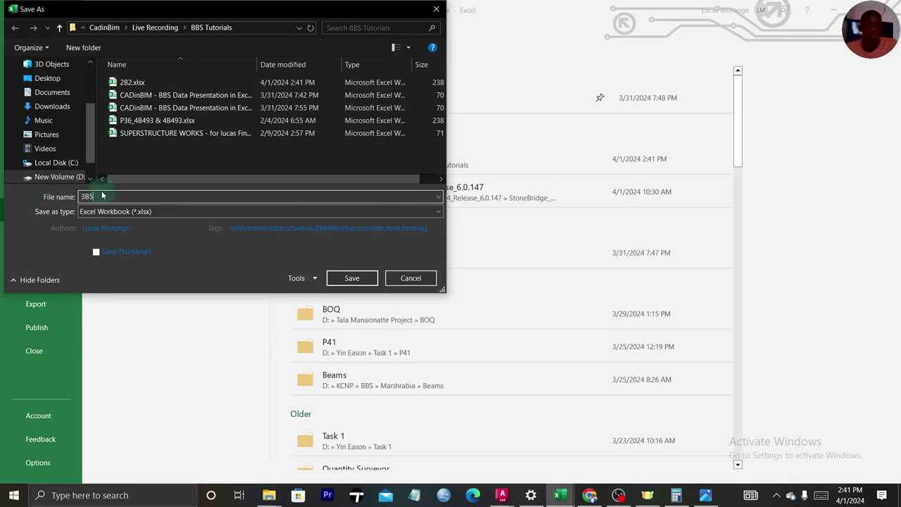
{"action": "left_click", "coordinate": [353, 278]}
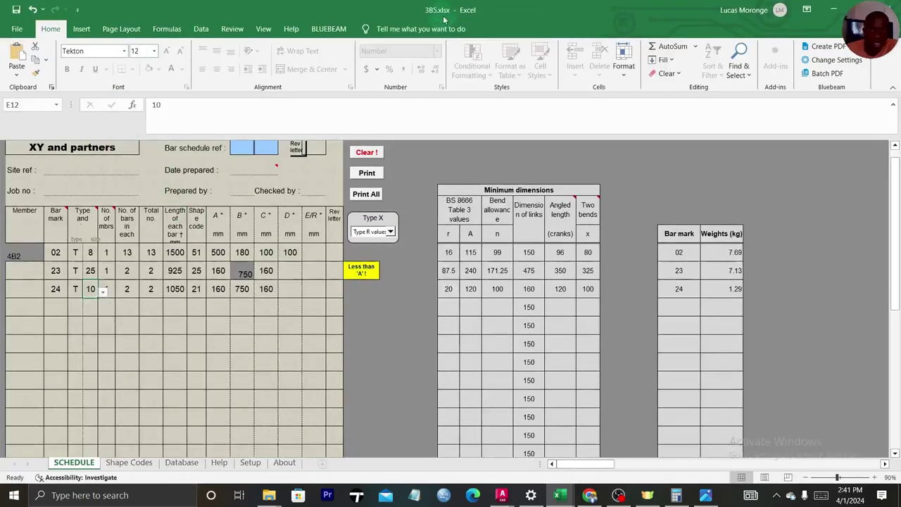
Select bar marks 02 to 24 and check the remaining schedule rows down to the total weight.
{"action": "left_click", "coordinate": [57, 251]}
{"action": "left_click", "coordinate": [58, 291], "text": "shift"}
{"action": "scroll", "coordinate": [125, 356], "scroll_direction": "down", "scroll_amount": 6}
{"action": "scroll", "coordinate": [131, 374], "scroll_direction": "up", "scroll_amount": 3}
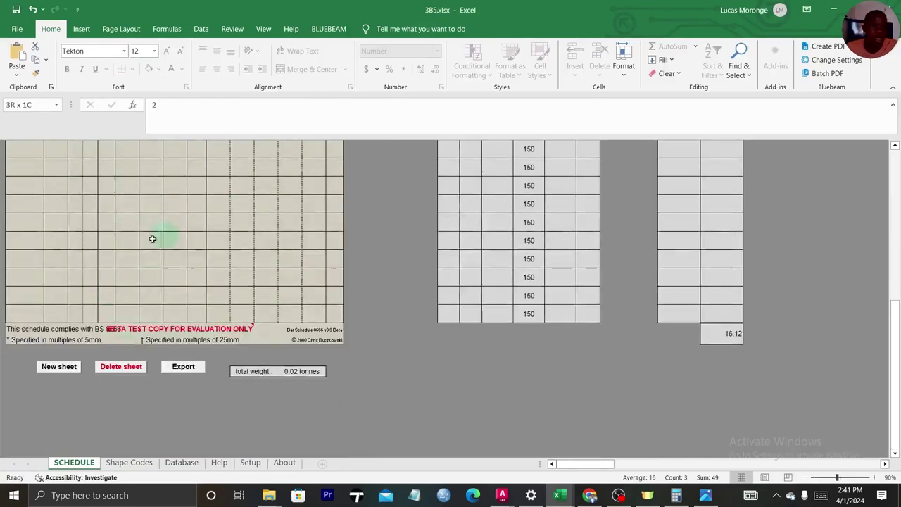
{"action": "scroll", "coordinate": [169, 232], "scroll_direction": "up", "scroll_amount": 3}
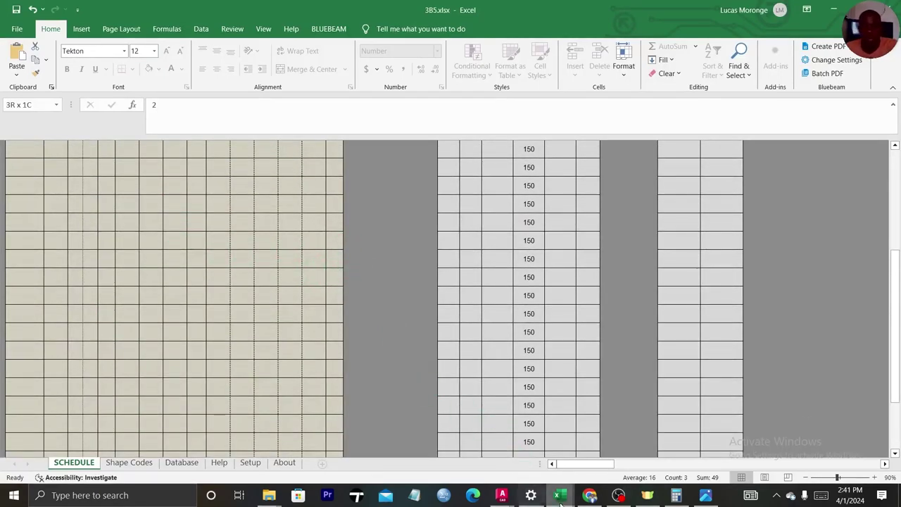
Switch to AutoCAD and review the beam details in the STONEBRIDGE drawing again.
{"action": "mouse_move", "coordinate": [501, 495]}
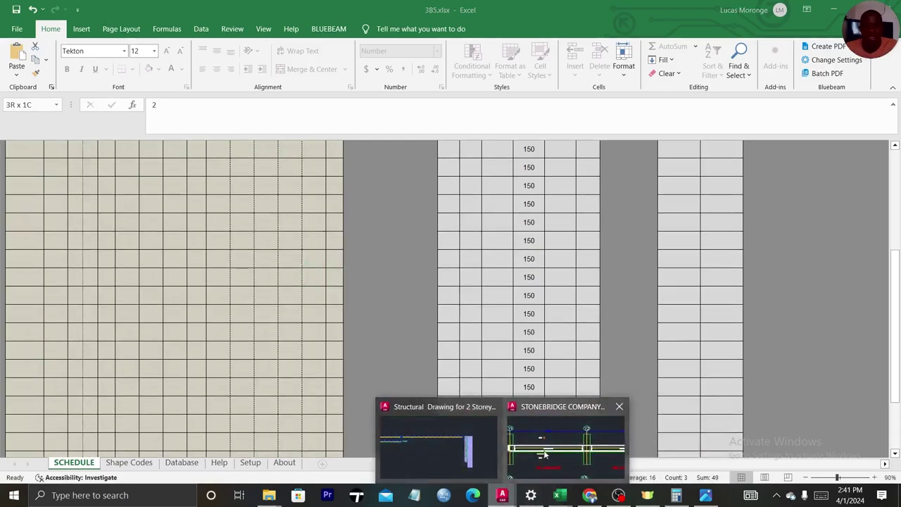
{"action": "left_click", "coordinate": [522, 440]}
{"action": "scroll", "coordinate": [339, 289], "scroll_direction": "up", "scroll_amount": 2}
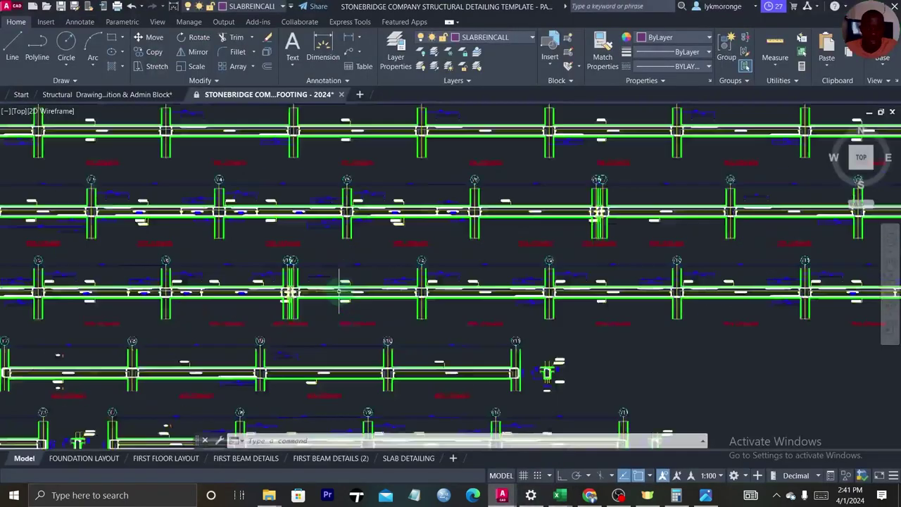
{"action": "scroll", "coordinate": [340, 289], "scroll_direction": "down", "scroll_amount": 2}
Switch to the CADinBIM - BBS Data Presentation in Excel2 workbook and examine the members and bar marks listed on the BEAM REBARS sheet.
{"action": "mouse_move", "coordinate": [560, 495]}
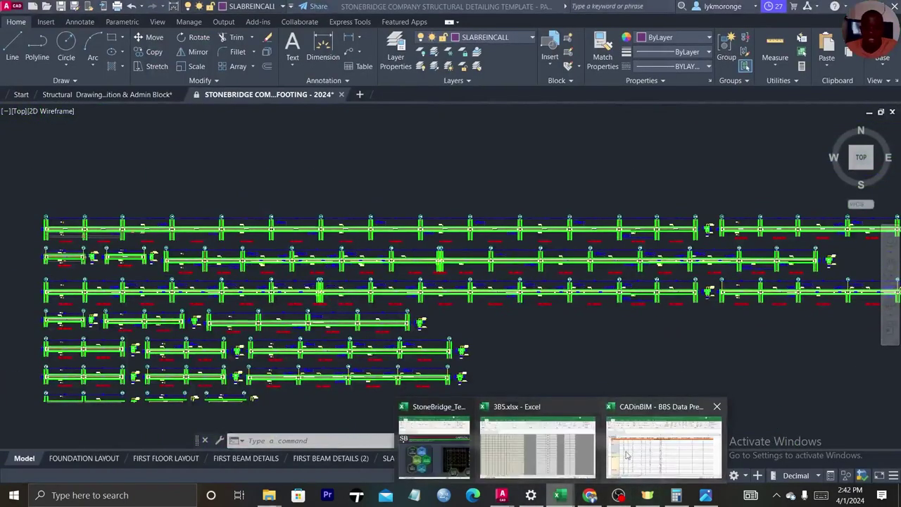
{"action": "left_click", "coordinate": [642, 445]}
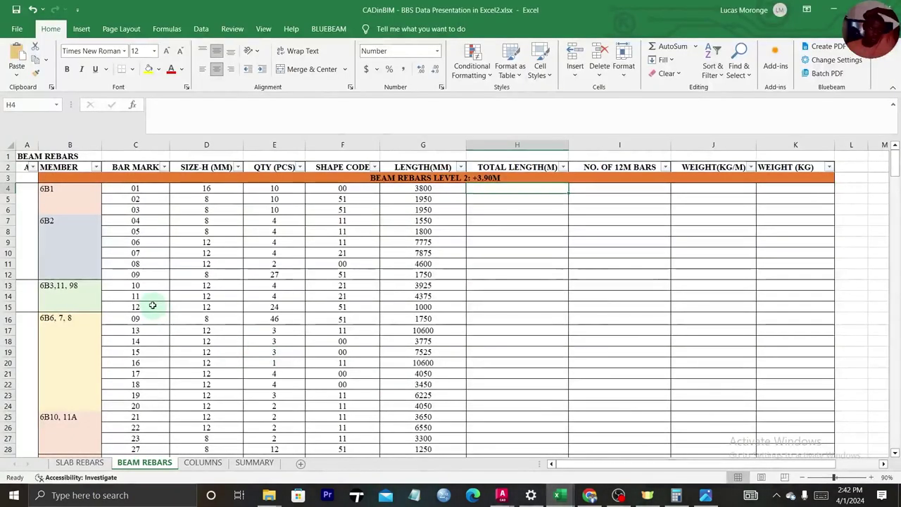
{"action": "scroll", "coordinate": [63, 209], "scroll_direction": "down", "scroll_amount": 20}
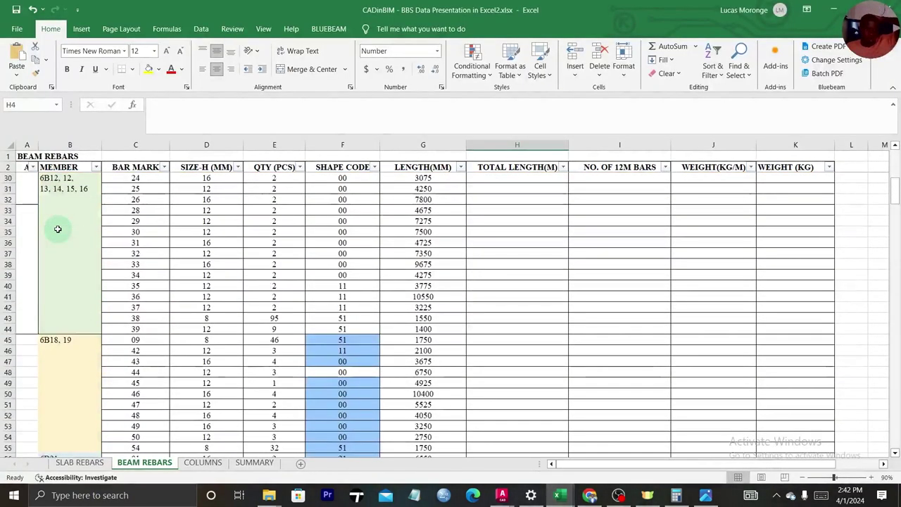
{"action": "scroll", "coordinate": [58, 229], "scroll_direction": "down", "scroll_amount": 20}
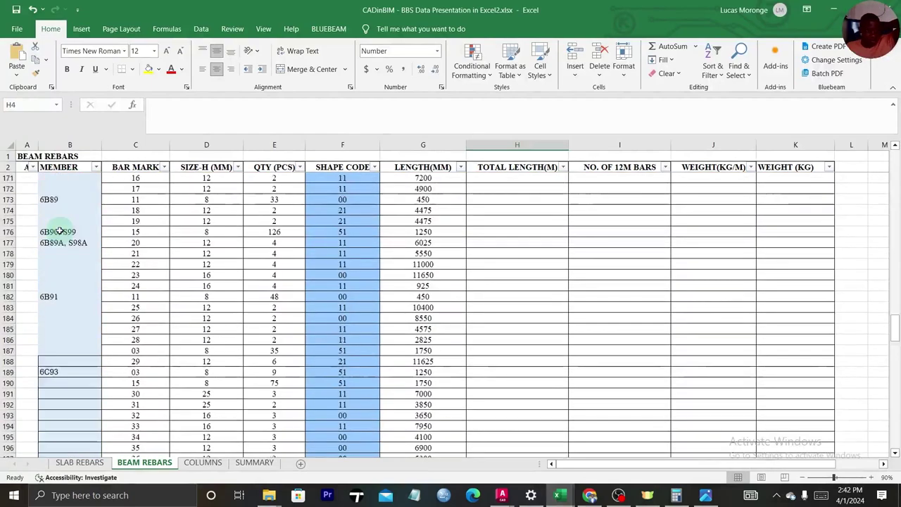
{"action": "scroll", "coordinate": [60, 230], "scroll_direction": "down", "scroll_amount": 10}
{"action": "scroll", "coordinate": [73, 223], "scroll_direction": "up", "scroll_amount": 10}
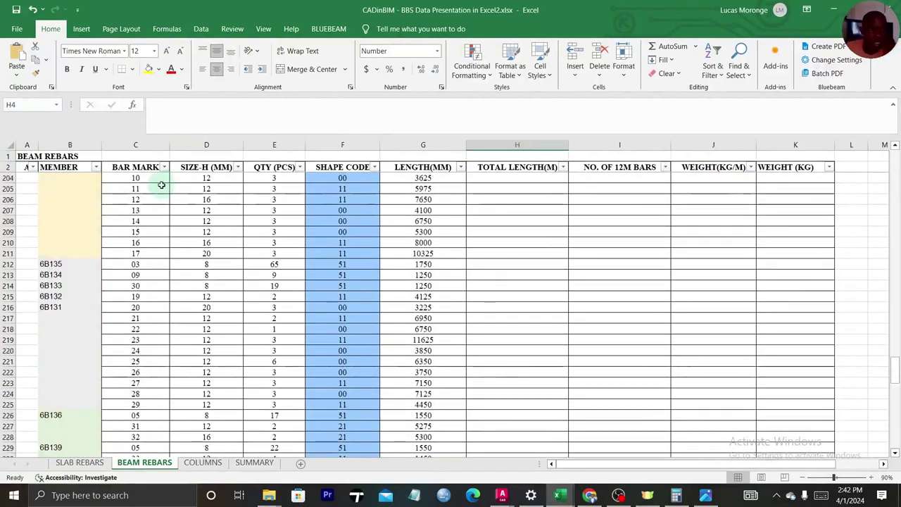
{"action": "scroll", "coordinate": [151, 190], "scroll_direction": "down", "scroll_amount": 20}
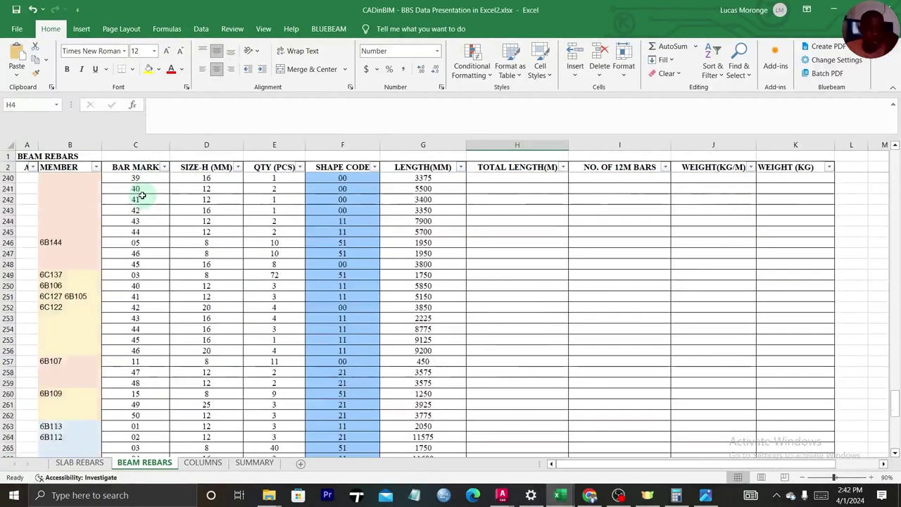
{"action": "scroll", "coordinate": [141, 195], "scroll_direction": "down", "scroll_amount": 7}
{"action": "scroll", "coordinate": [140, 196], "scroll_direction": "up", "scroll_amount": 12}
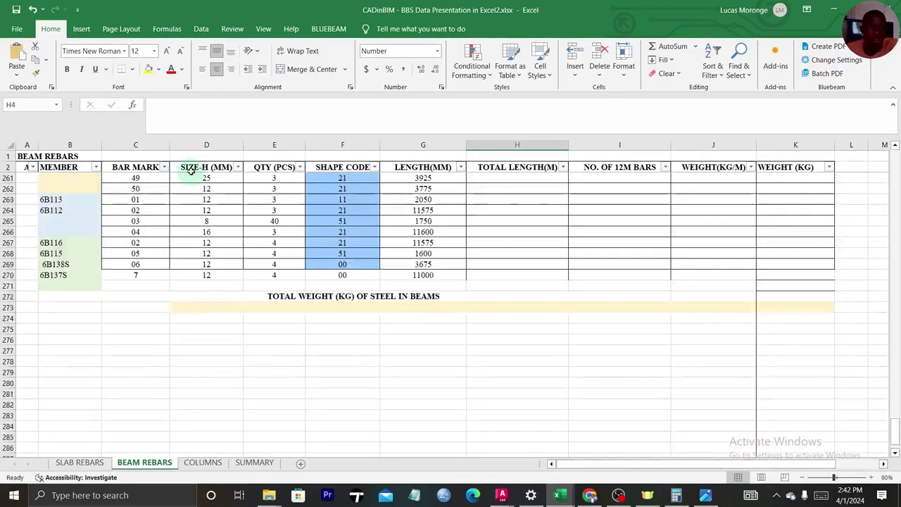
{"action": "scroll", "coordinate": [212, 176], "scroll_direction": "up", "scroll_amount": 20}
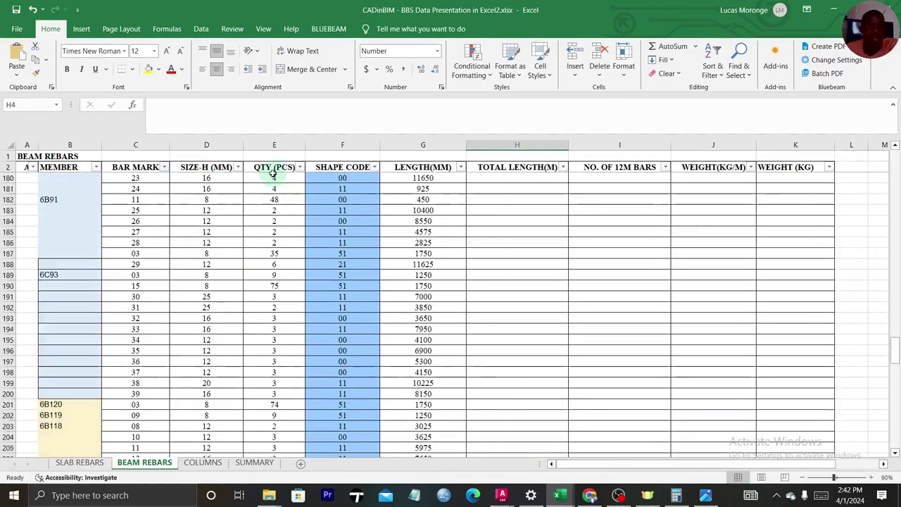
Enter the formula =(E4*G4)/1000 in cell H4 to calculate the first bar's total length in metres.
{"action": "scroll", "coordinate": [273, 175], "scroll_direction": "up", "scroll_amount": 14}
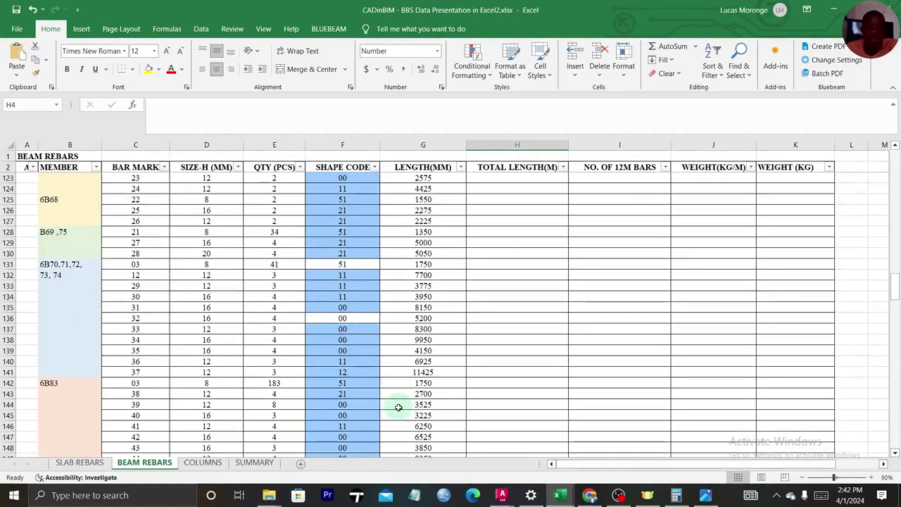
{"action": "scroll", "coordinate": [394, 398], "scroll_direction": "up", "scroll_amount": 5}
{"action": "scroll", "coordinate": [389, 390], "scroll_direction": "up", "scroll_amount": 20}
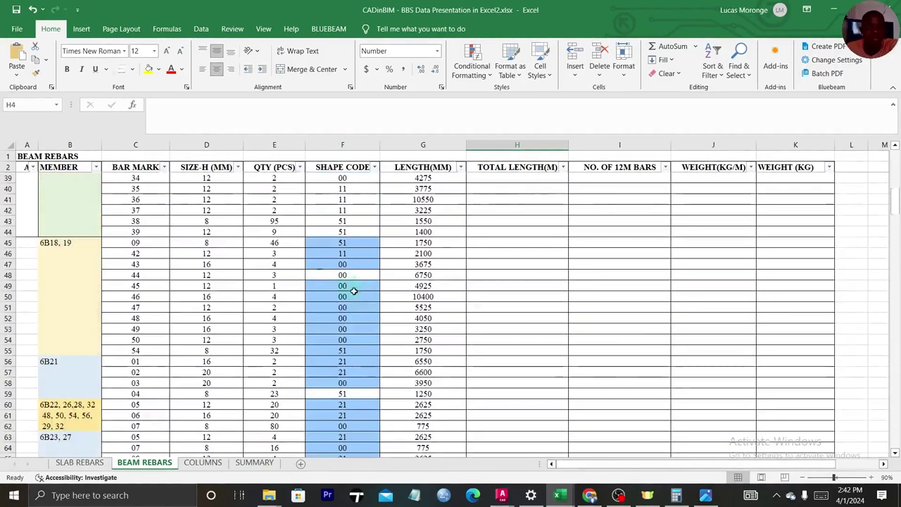
{"action": "scroll", "coordinate": [181, 412], "scroll_direction": "up", "scroll_amount": 12}
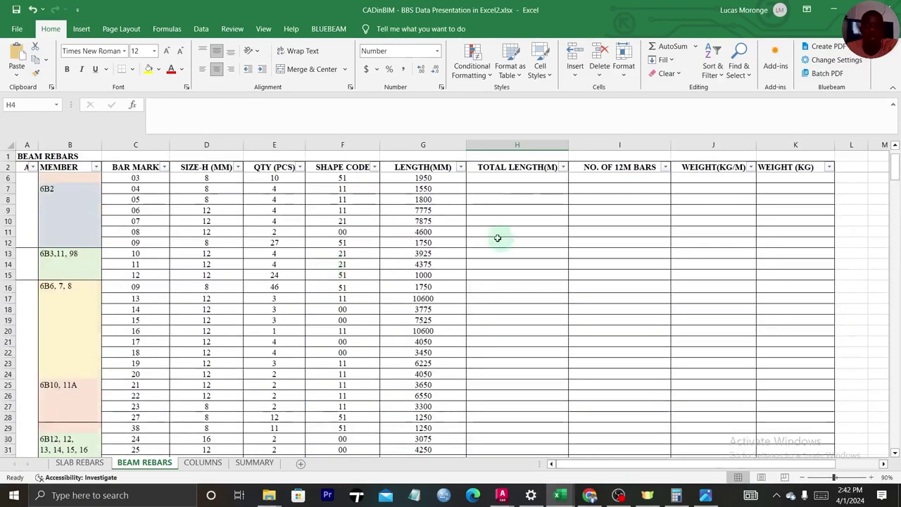
{"action": "double_click", "coordinate": [499, 190]}
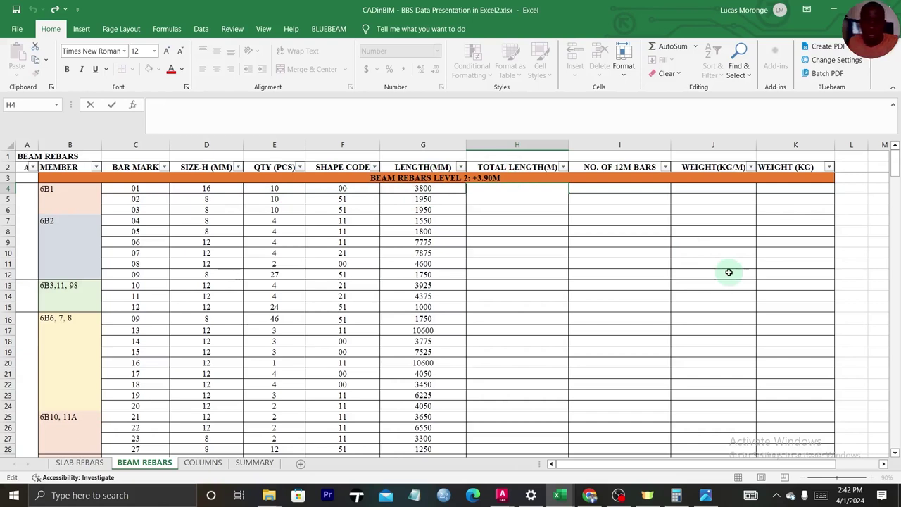
{"action": "type", "text": "=(E4*"}
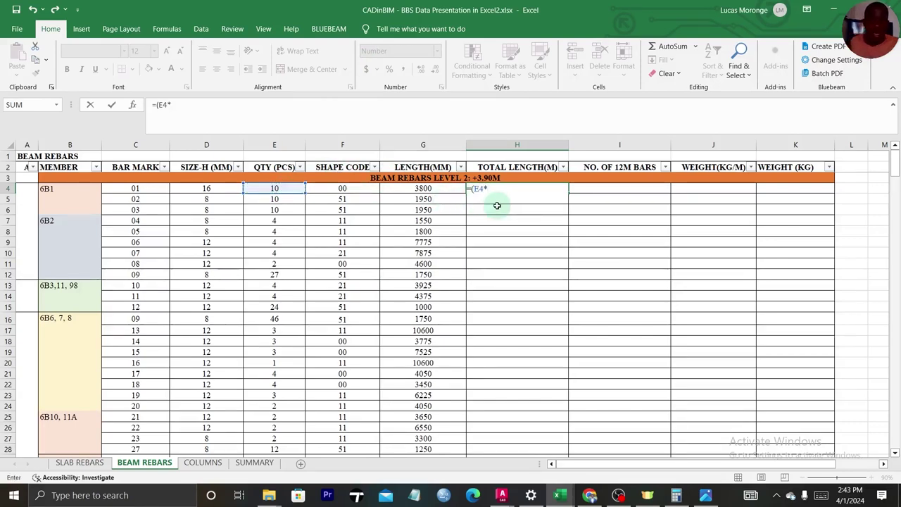
{"action": "left_click", "coordinate": [424, 189]}
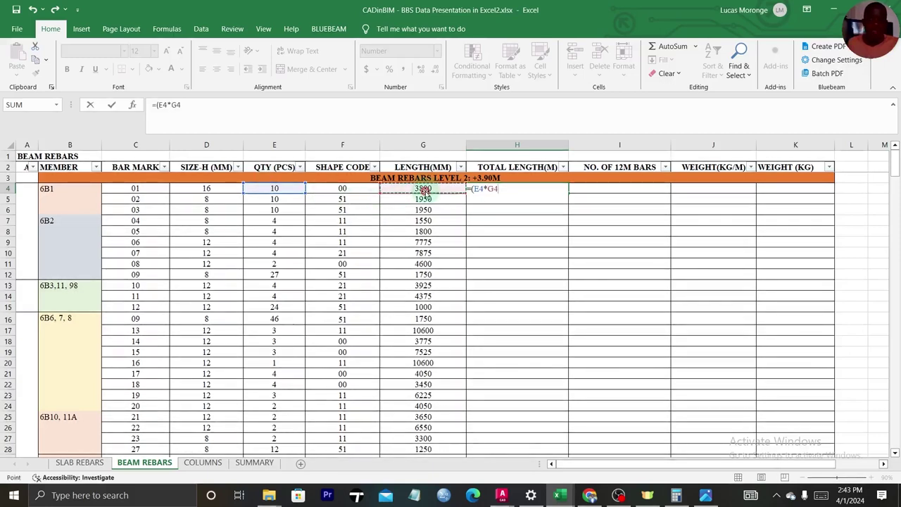
{"action": "type", "text": ")/1000"}
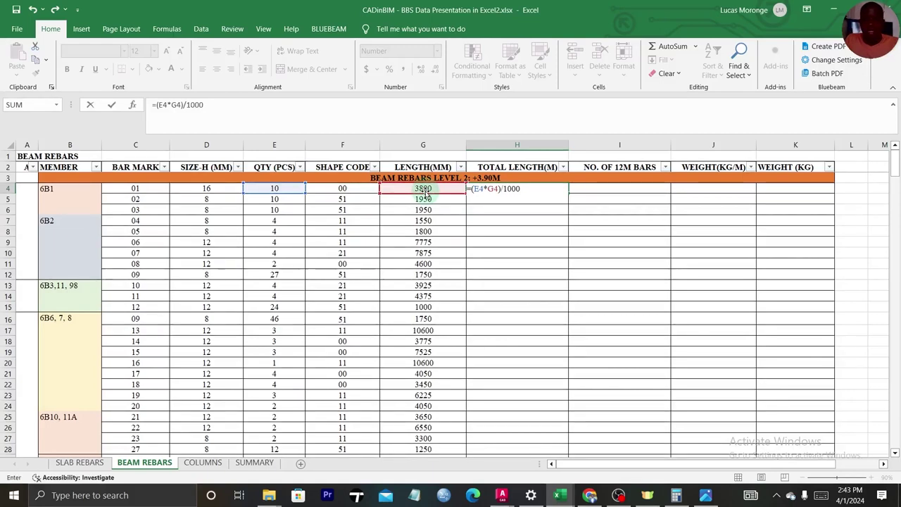
{"action": "key", "text": "Return"}
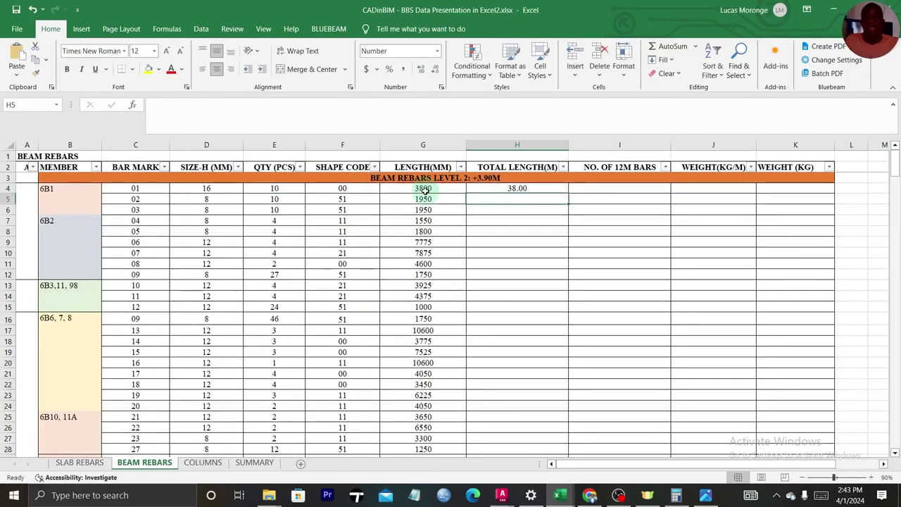
Copy the total length formula from H4 down the TOTAL LENGTH(M) column to row 270.
{"action": "left_click", "coordinate": [524, 187]}
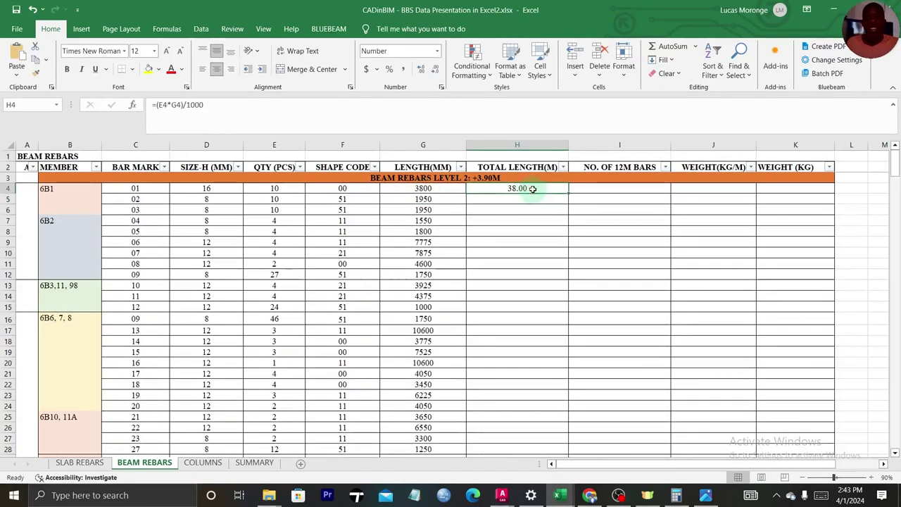
{"action": "left_click_drag", "start_coordinate": [568, 193], "coordinate": [545, 279]}
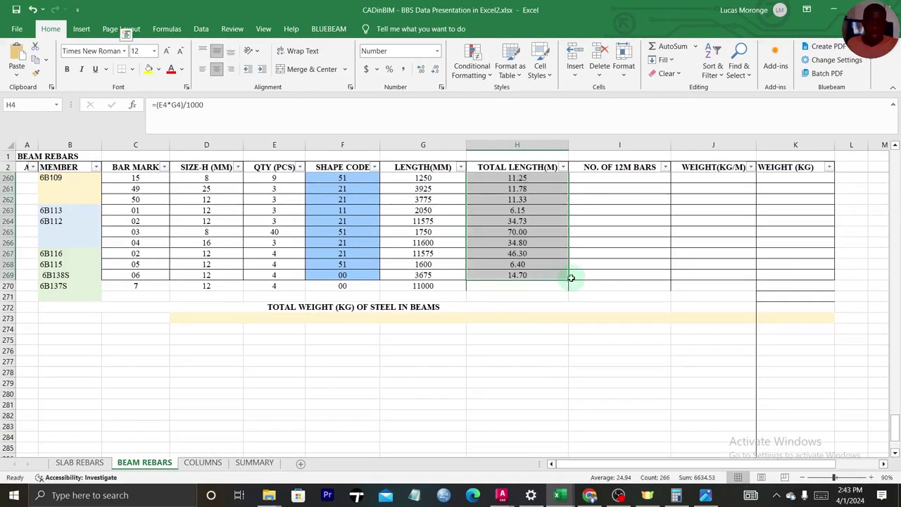
{"action": "left_click_drag", "start_coordinate": [569, 281], "coordinate": [569, 289]}
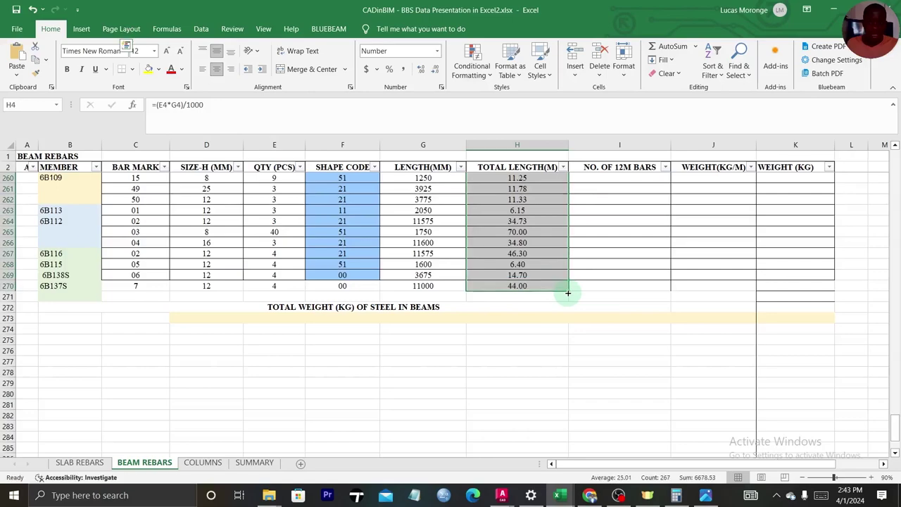
Enter the formula =(H4/12)+2 in cell I4 to calculate the number of 12 m bars.
{"action": "scroll", "coordinate": [584, 277], "scroll_direction": "up", "scroll_amount": 20}
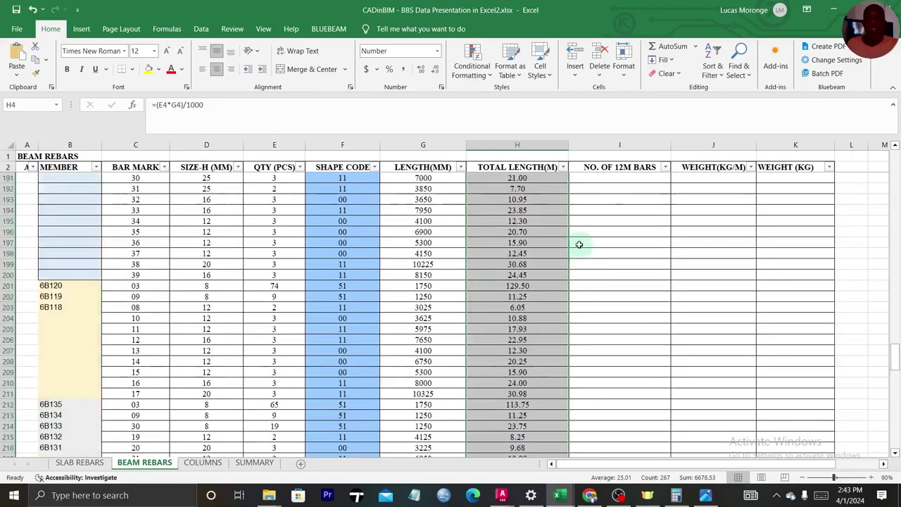
{"action": "scroll", "coordinate": [577, 233], "scroll_direction": "up", "scroll_amount": 20}
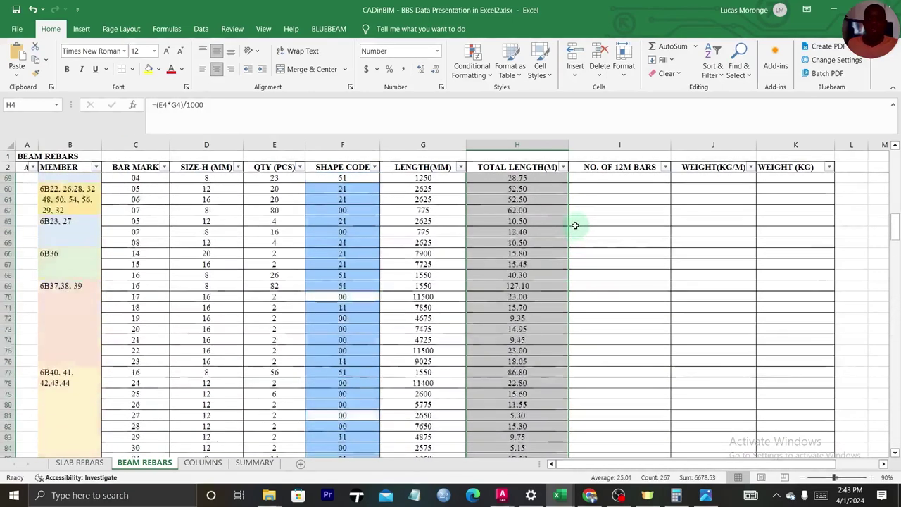
{"action": "scroll", "coordinate": [575, 222], "scroll_direction": "up", "scroll_amount": 7}
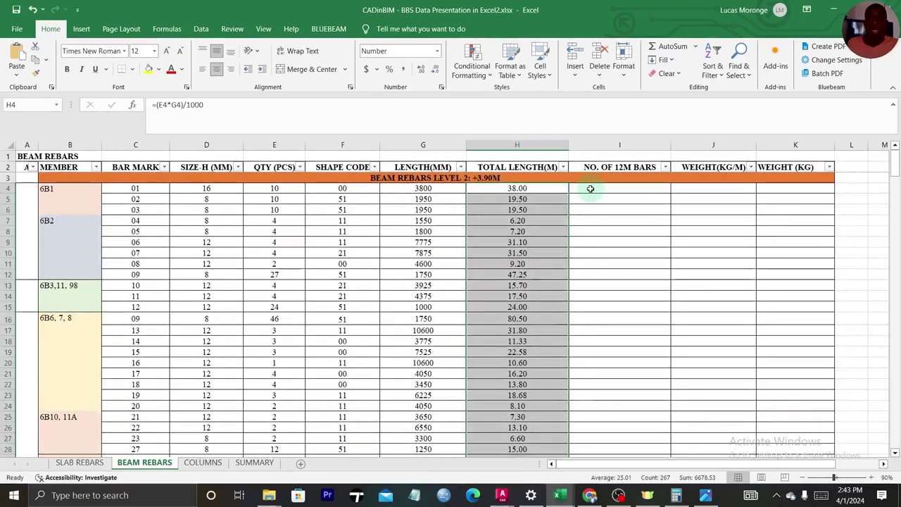
{"action": "double_click", "coordinate": [590, 188]}
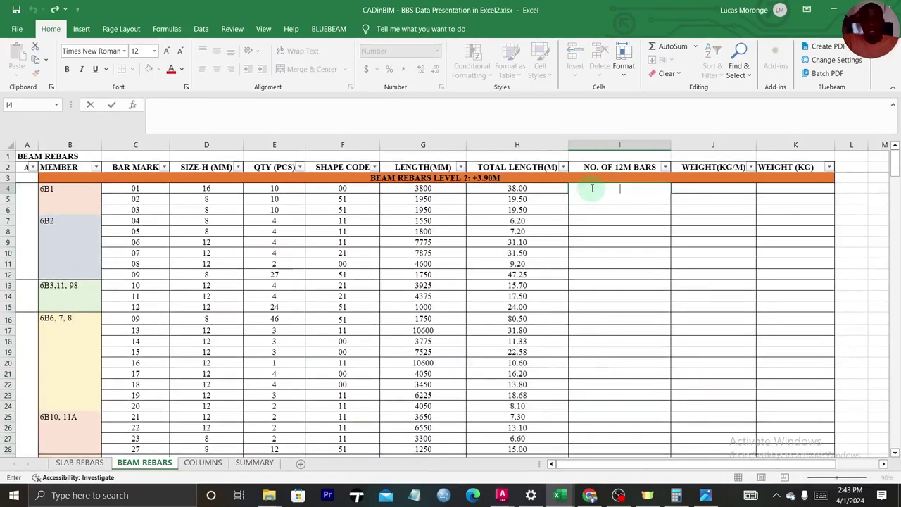
{"action": "type", "text": "=("}
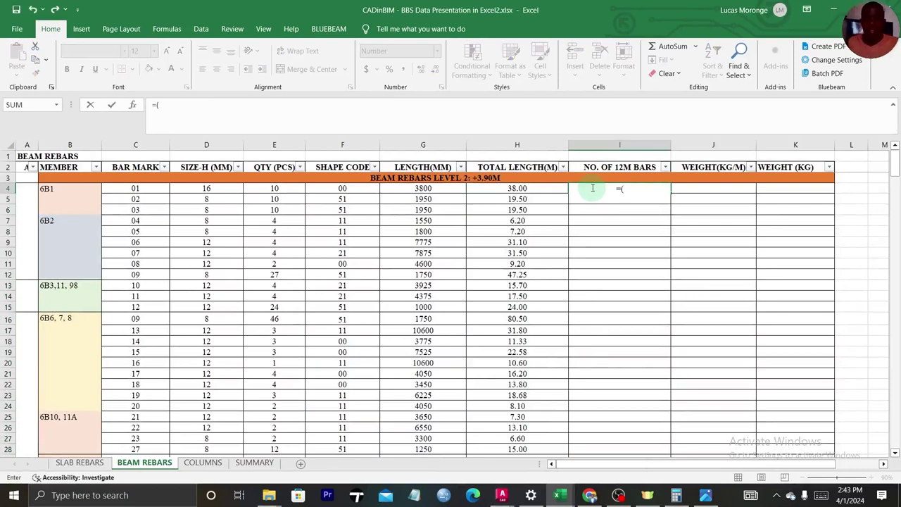
{"action": "left_click", "coordinate": [546, 187]}
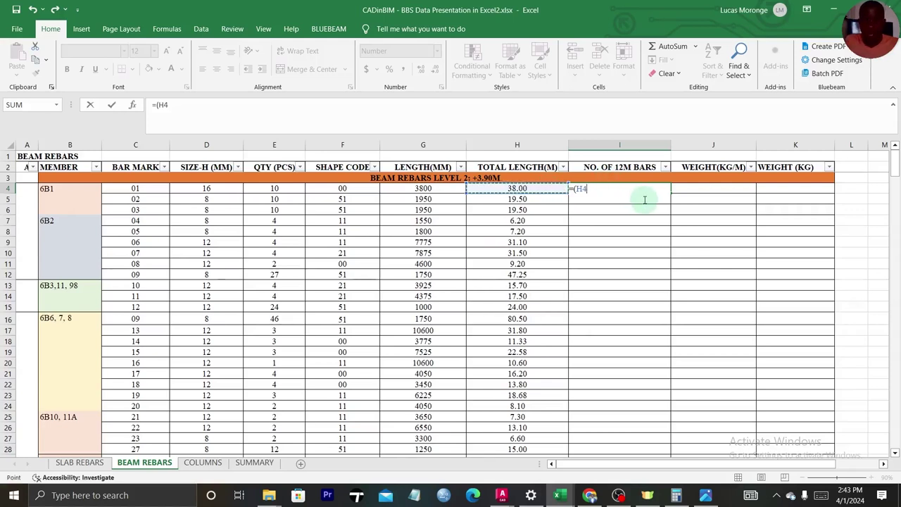
{"action": "type", "text": "/12)+2"}
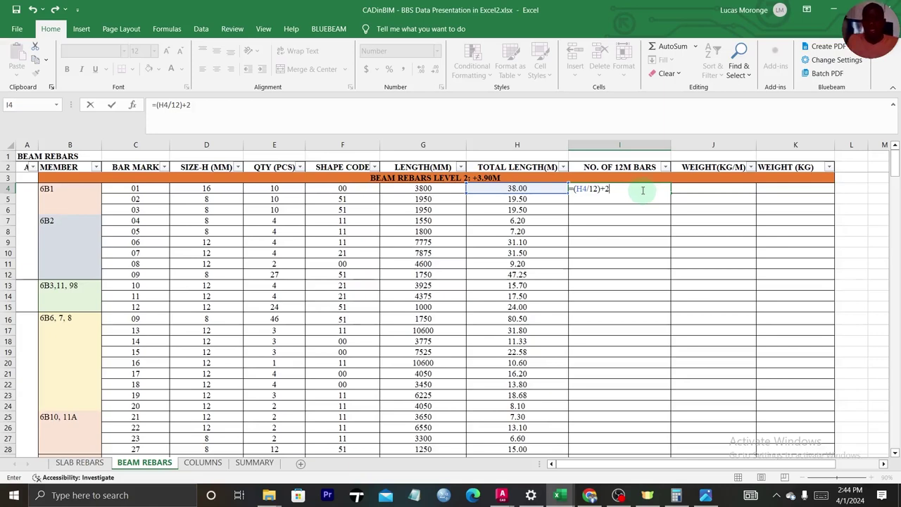
{"action": "key", "text": "Return"}
Copy the bar count formula from I4 down the NO. OF 12M BARS column to row 270.
{"action": "left_click", "coordinate": [650, 188]}
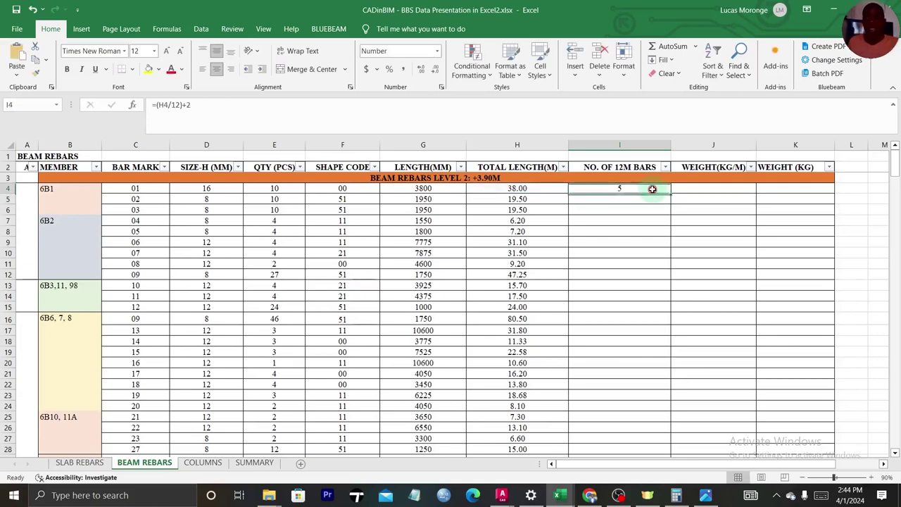
{"action": "left_click_drag", "start_coordinate": [675, 251], "coordinate": [644, 412]}
{"action": "left_click", "coordinate": [698, 254]}
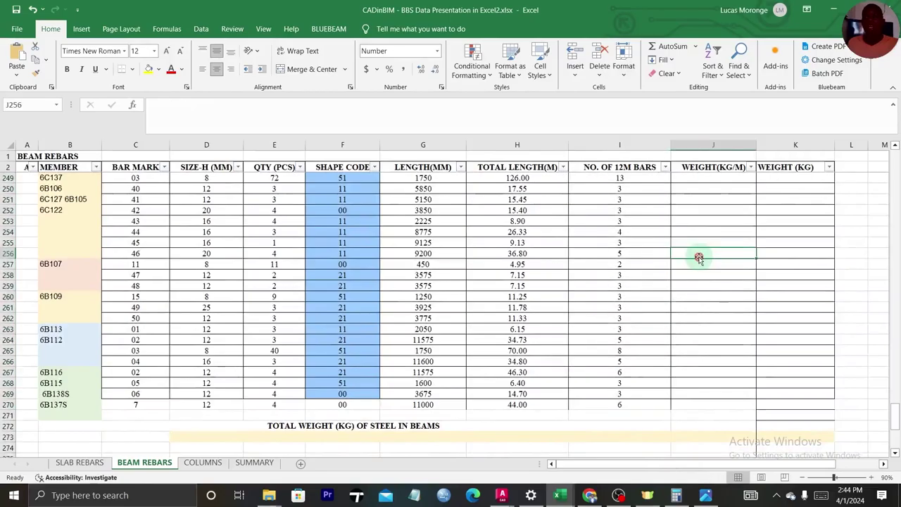
Open the first WEIGHT(KG/M) cell, J4, for entry and consult the bar weight formula in the 23.jpg image.
{"action": "scroll", "coordinate": [712, 185], "scroll_direction": "up", "scroll_amount": 10}
{"action": "scroll", "coordinate": [713, 187], "scroll_direction": "up", "scroll_amount": 20}
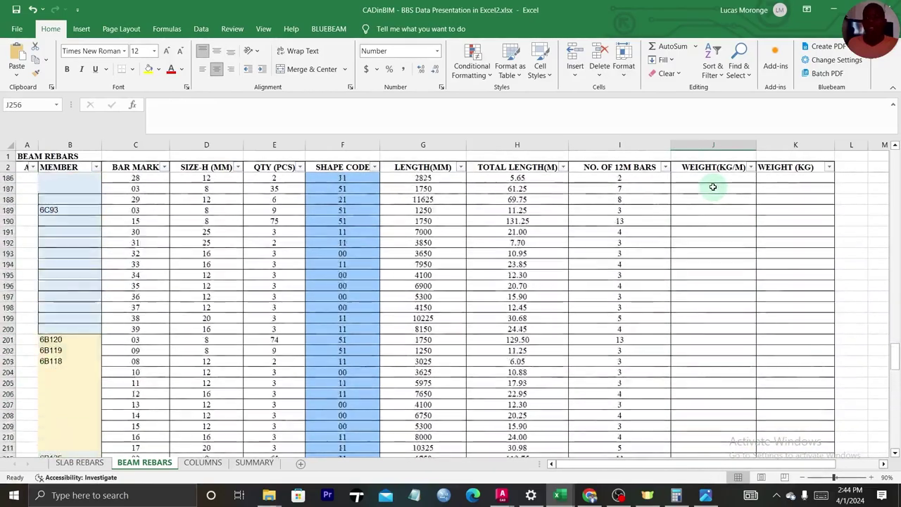
{"action": "scroll", "coordinate": [708, 182], "scroll_direction": "up", "scroll_amount": 14}
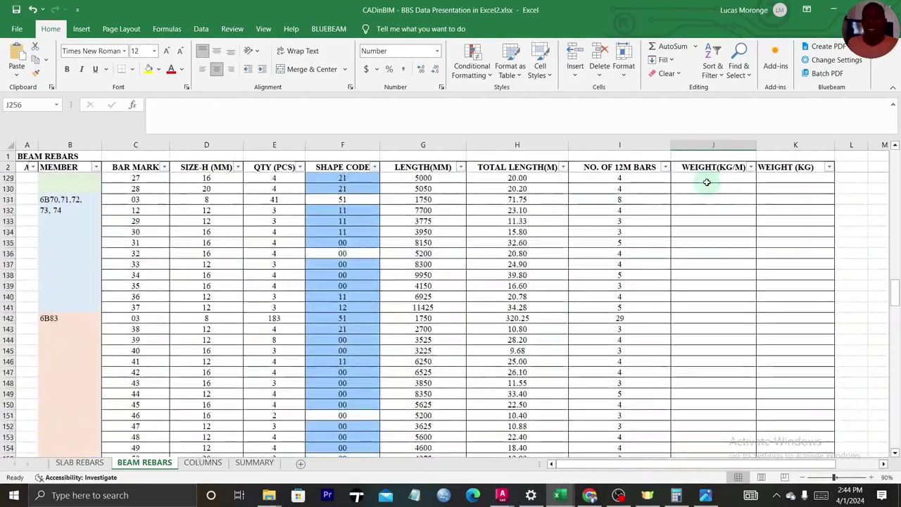
{"action": "scroll", "coordinate": [707, 182], "scroll_direction": "up", "scroll_amount": 20}
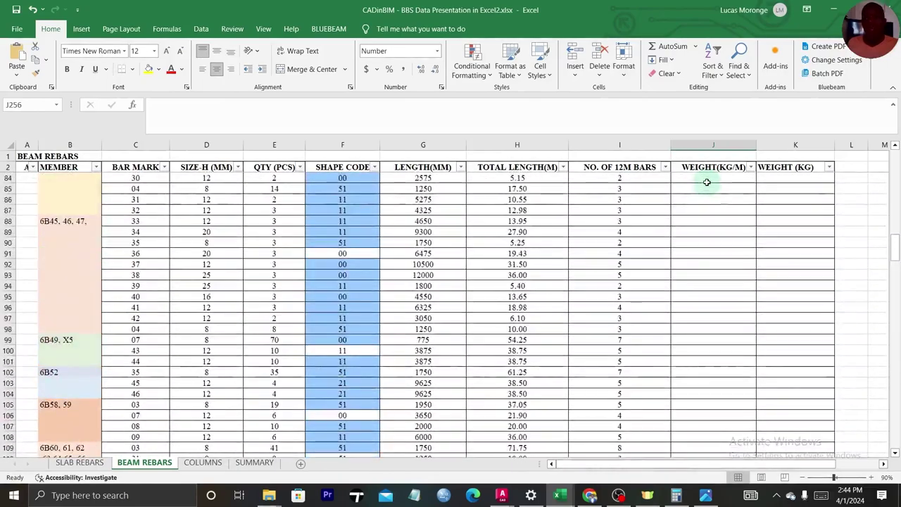
{"action": "scroll", "coordinate": [706, 183], "scroll_direction": "up", "scroll_amount": 6}
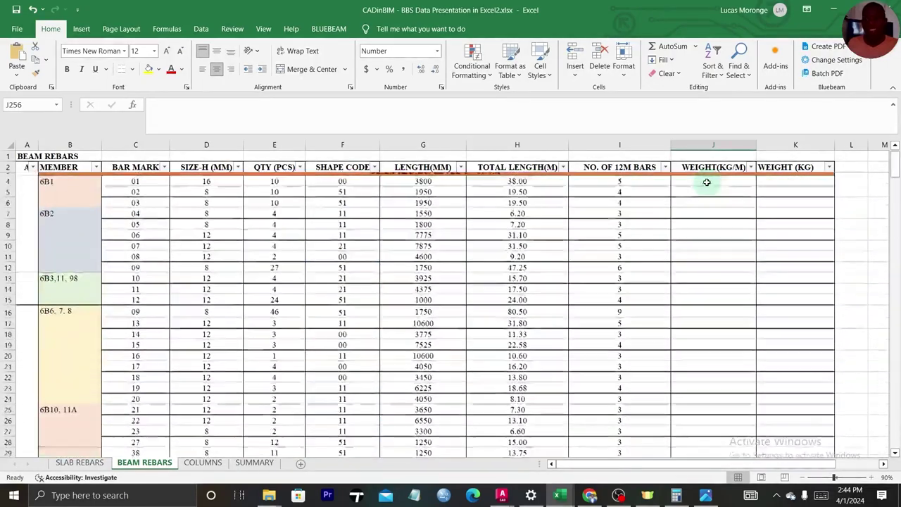
{"action": "double_click", "coordinate": [701, 188]}
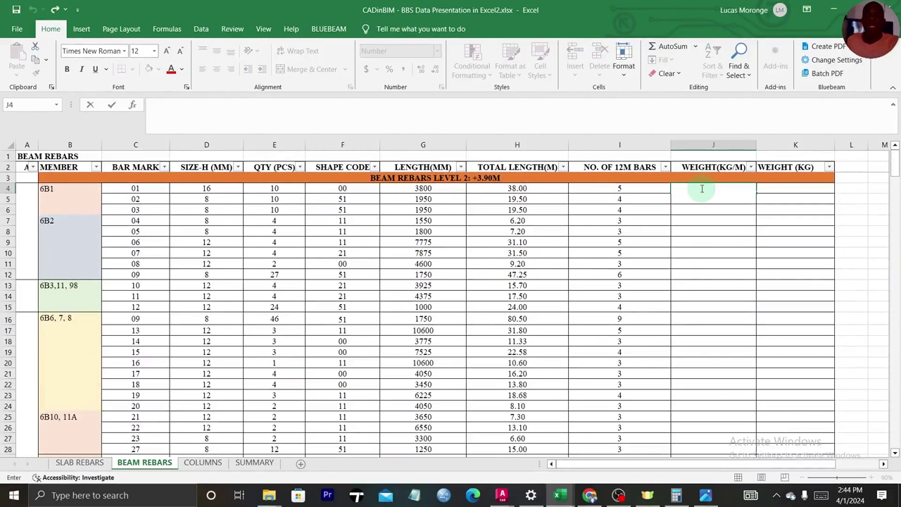
{"action": "left_click", "coordinate": [706, 495]}
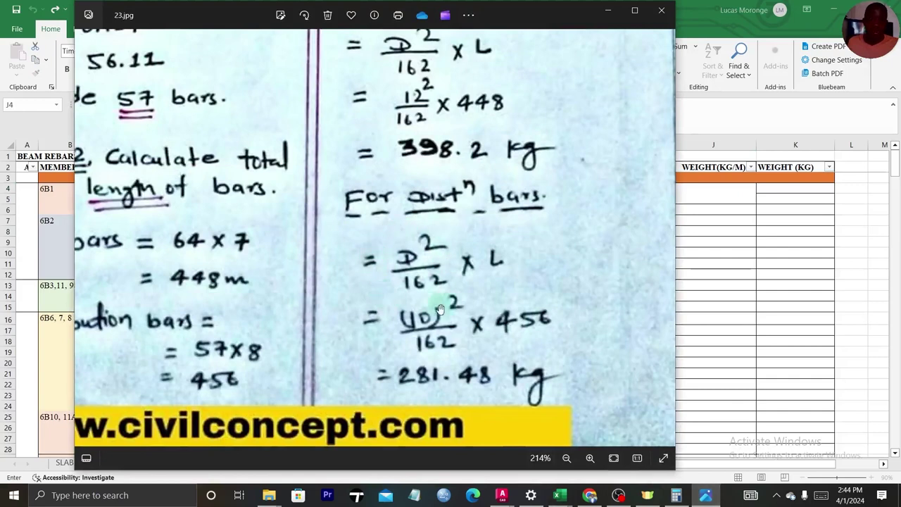
{"action": "left_click", "coordinate": [608, 10]}
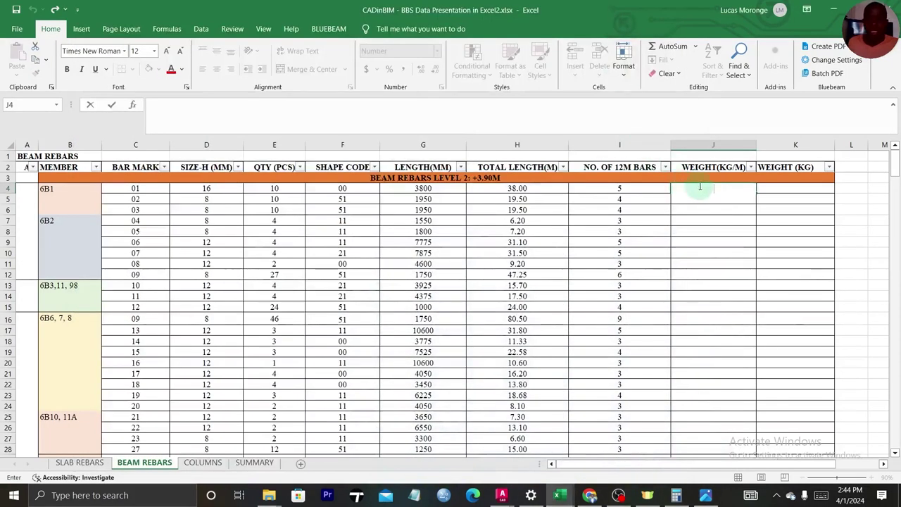
Enter the formula =(D4*D4)/162 in cell J4 and fill it down the WEIGHT(KG/M) column to row 270.
{"action": "type", "text": "=("}
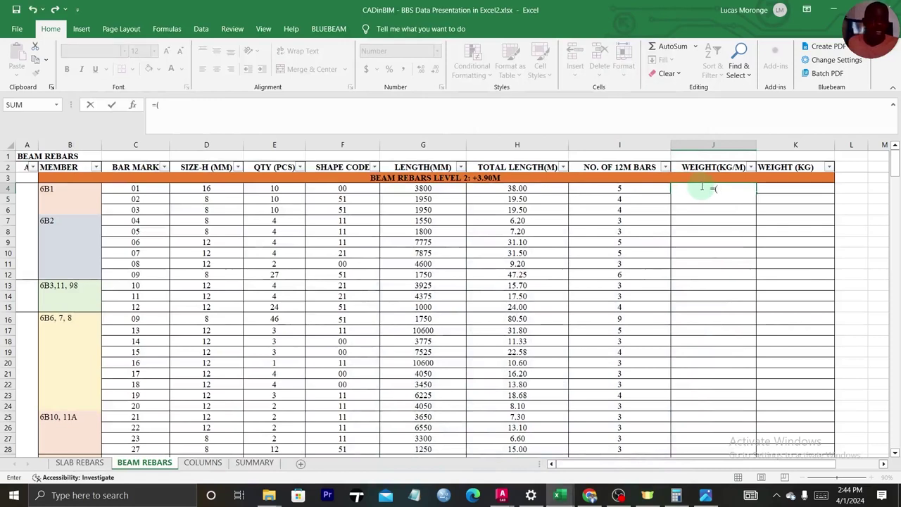
{"action": "left_click", "coordinate": [212, 188]}
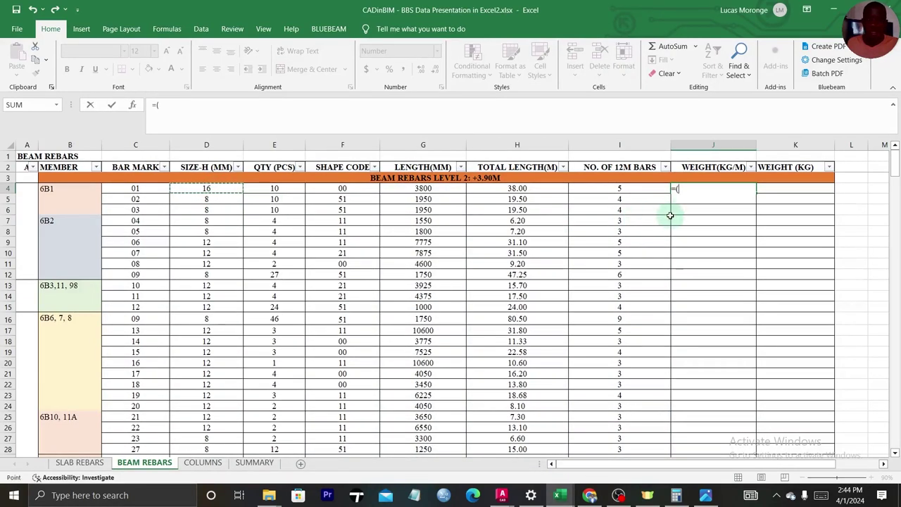
{"action": "left_click", "coordinate": [697, 197]}
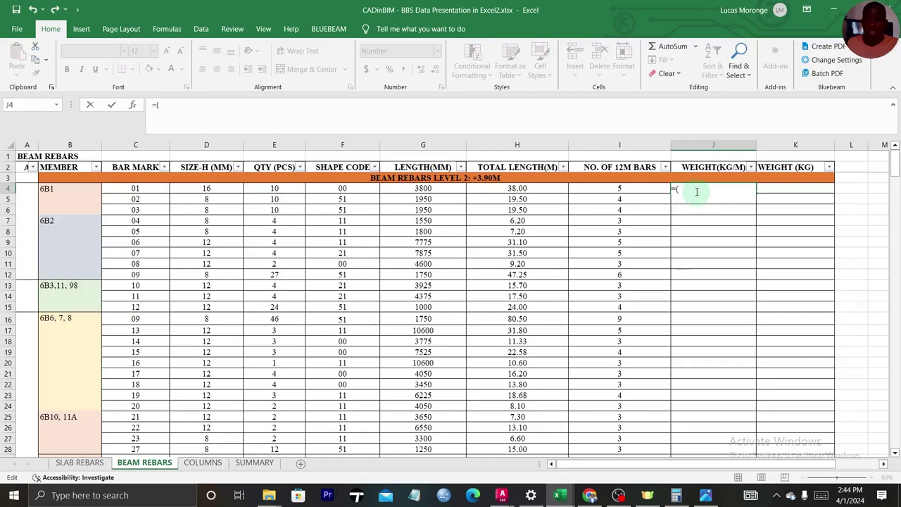
{"action": "left_click", "coordinate": [213, 187]}
{"action": "type", "text": "*"}
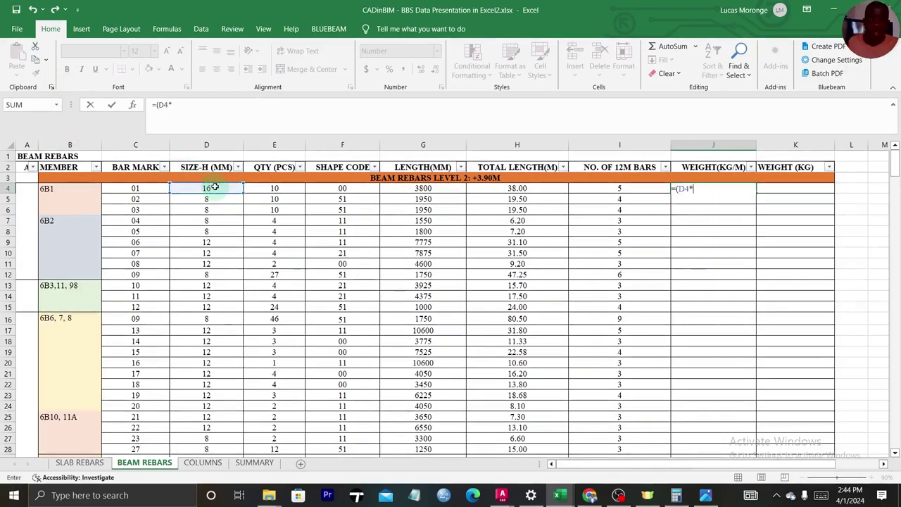
{"action": "left_click", "coordinate": [218, 189]}
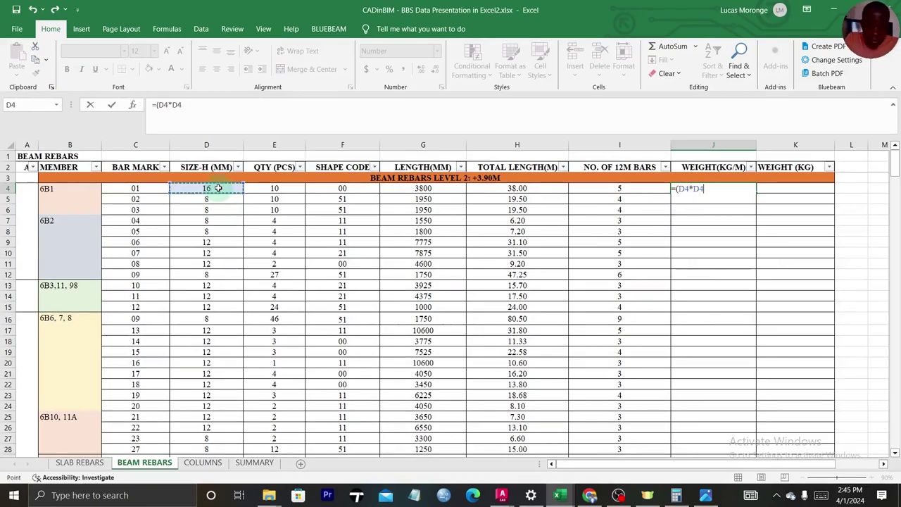
{"action": "type", "text": ")/162"}
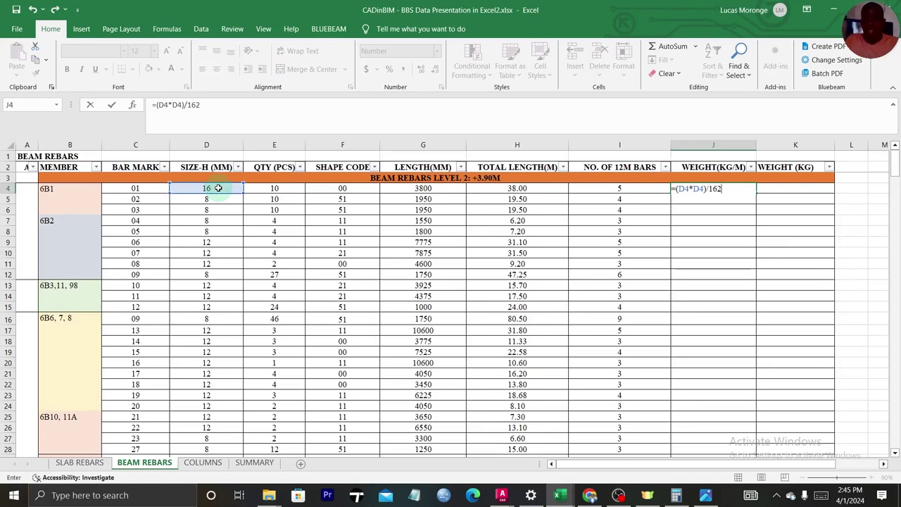
{"action": "key", "text": "Return"}
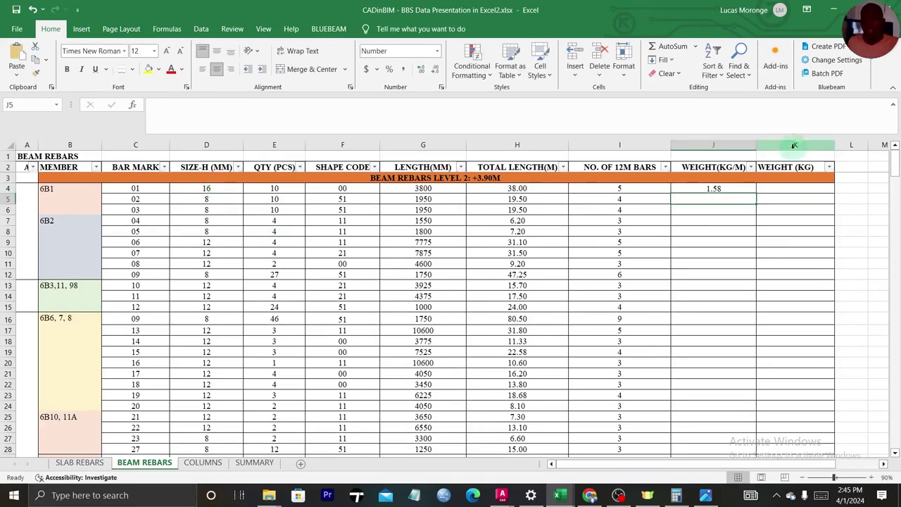
{"action": "left_click", "coordinate": [734, 188]}
{"action": "left_click_drag", "start_coordinate": [756, 194], "coordinate": [743, 346]}
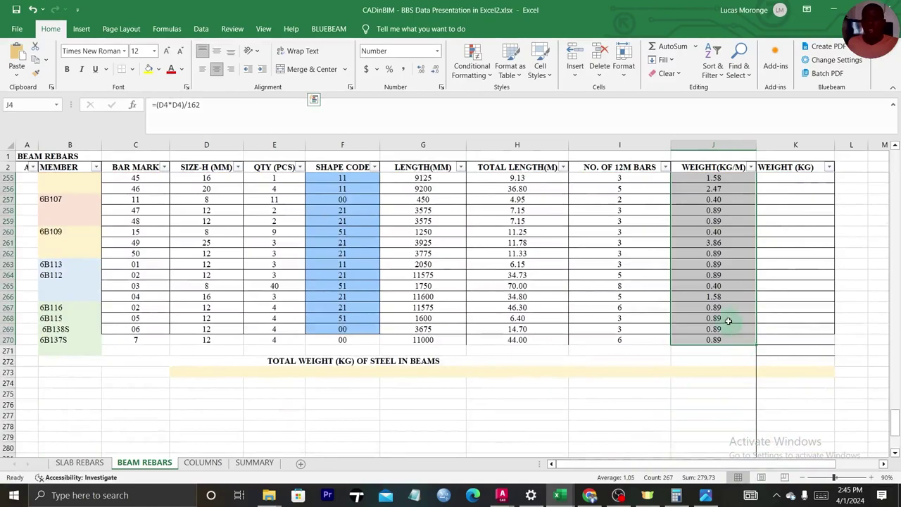
Enter the formula =(H4*J4) in the first WEIGHT (KG) cell, K4.
{"action": "scroll", "coordinate": [736, 320], "scroll_direction": "up", "scroll_amount": 10}
{"action": "scroll", "coordinate": [729, 275], "scroll_direction": "up", "scroll_amount": 20}
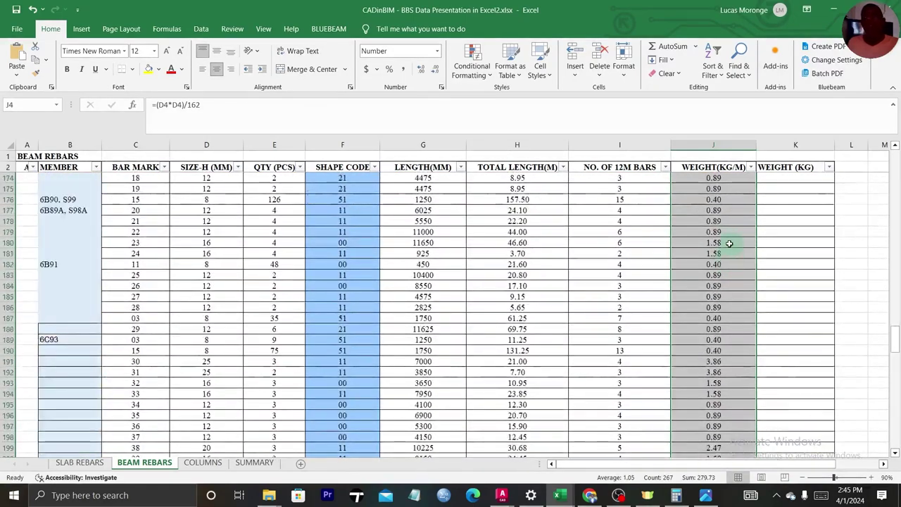
{"action": "scroll", "coordinate": [727, 236], "scroll_direction": "up", "scroll_amount": 20}
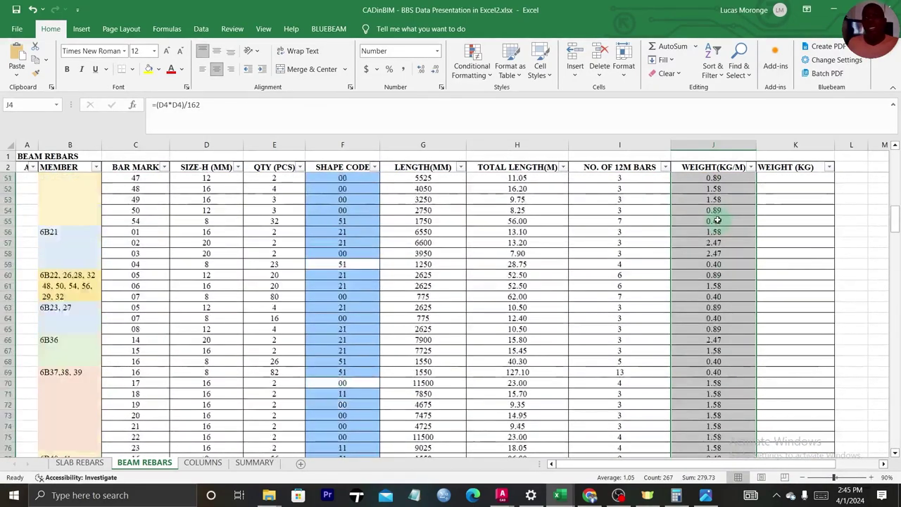
{"action": "double_click", "coordinate": [769, 188]}
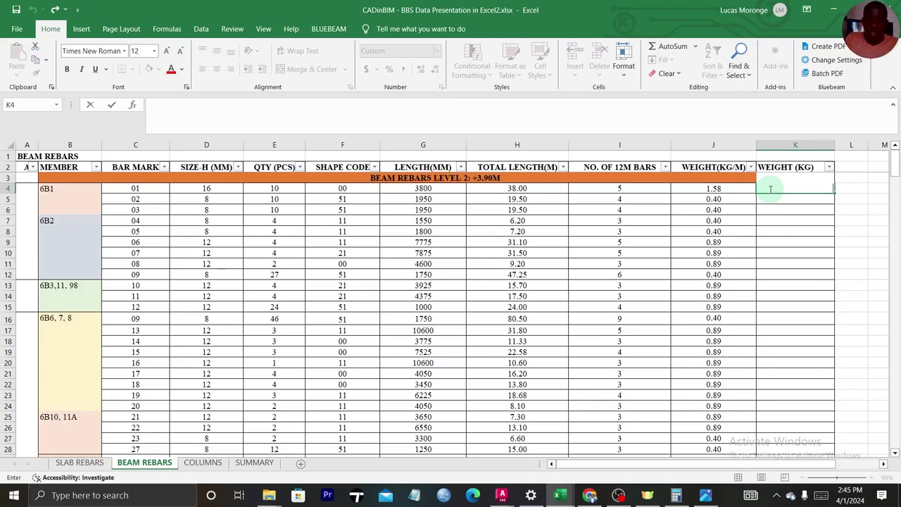
{"action": "type", "text": "=("}
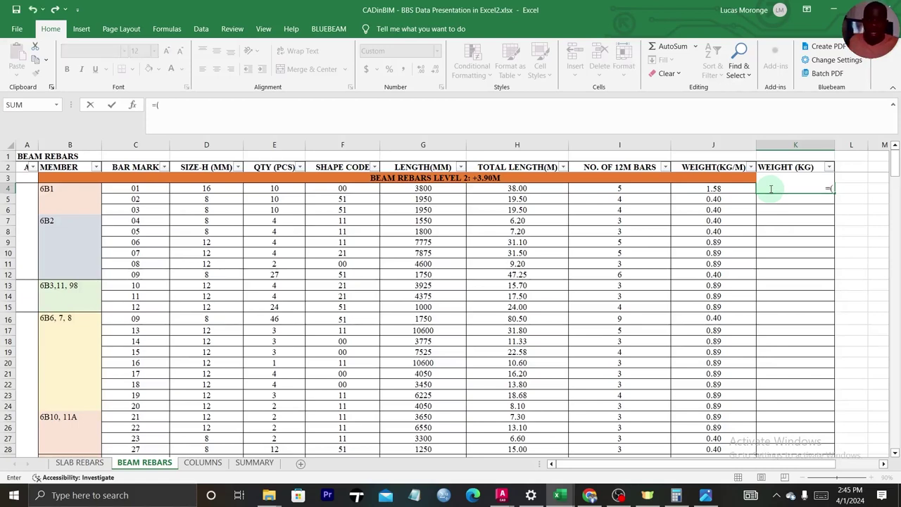
{"action": "left_click", "coordinate": [527, 188]}
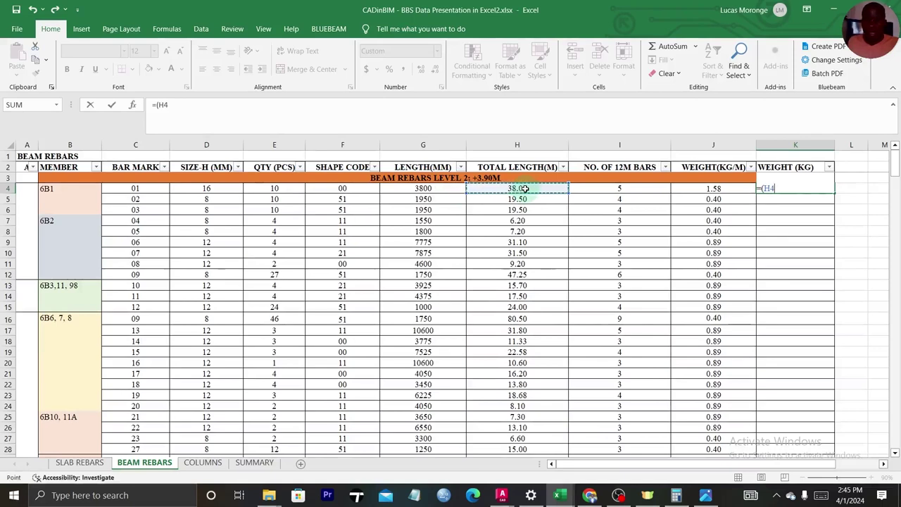
{"action": "type", "text": "?"}
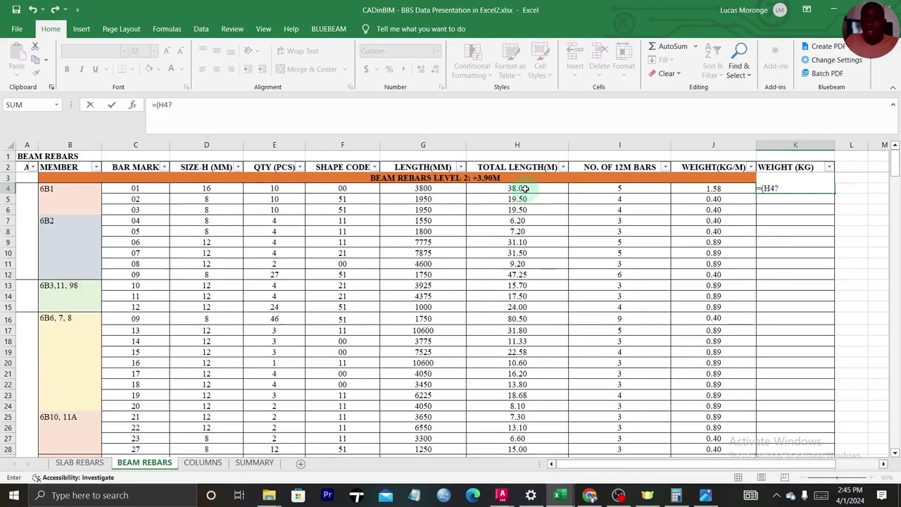
{"action": "key", "text": "BackSpace"}
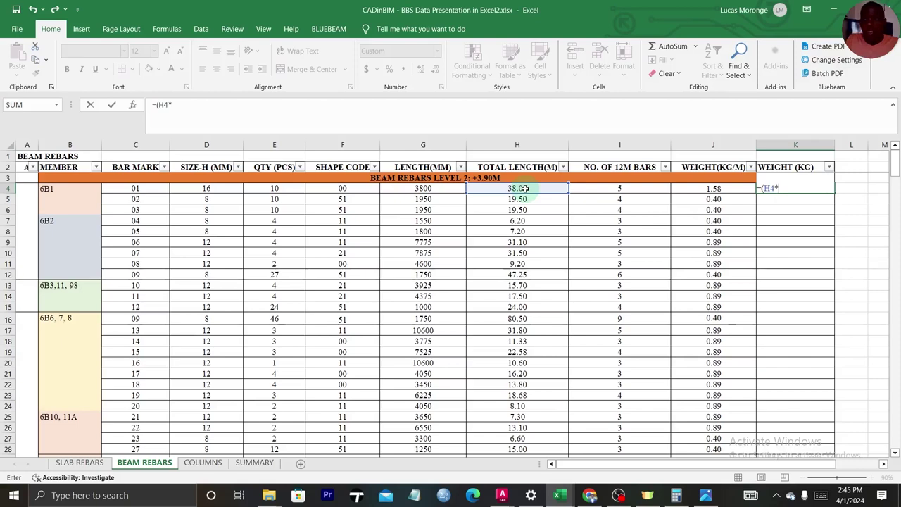
{"action": "left_click", "coordinate": [713, 189]}
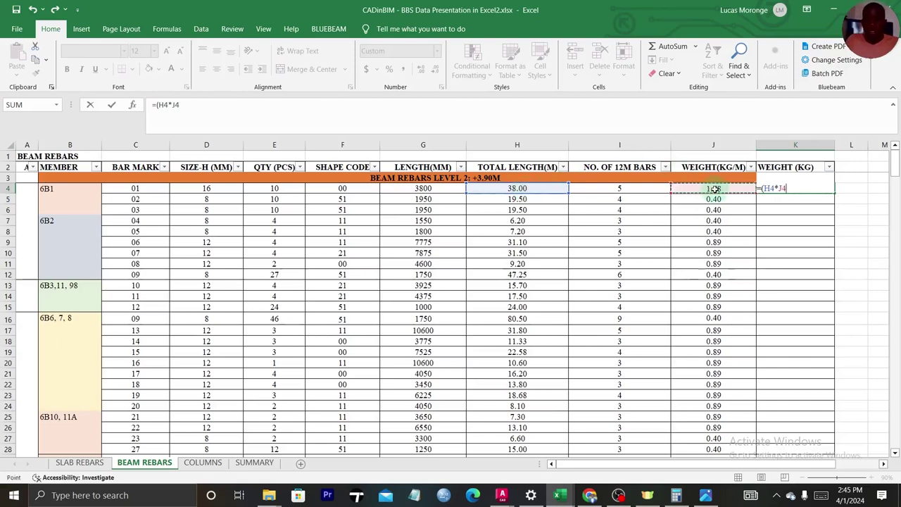
{"action": "type", "text": ")"}
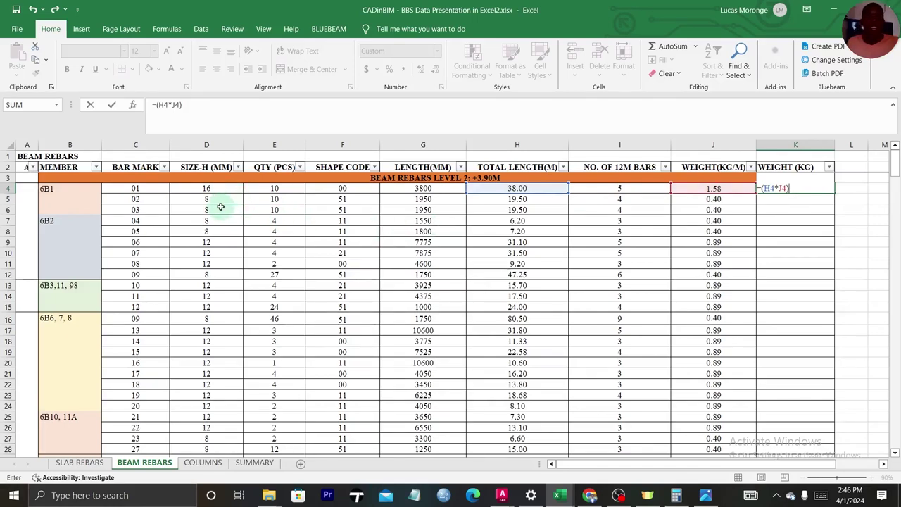
{"action": "key", "text": "Return"}
Copy the weight formula from K4 down the WEIGHT (KG) column to row 269.
{"action": "left_click", "coordinate": [794, 189]}
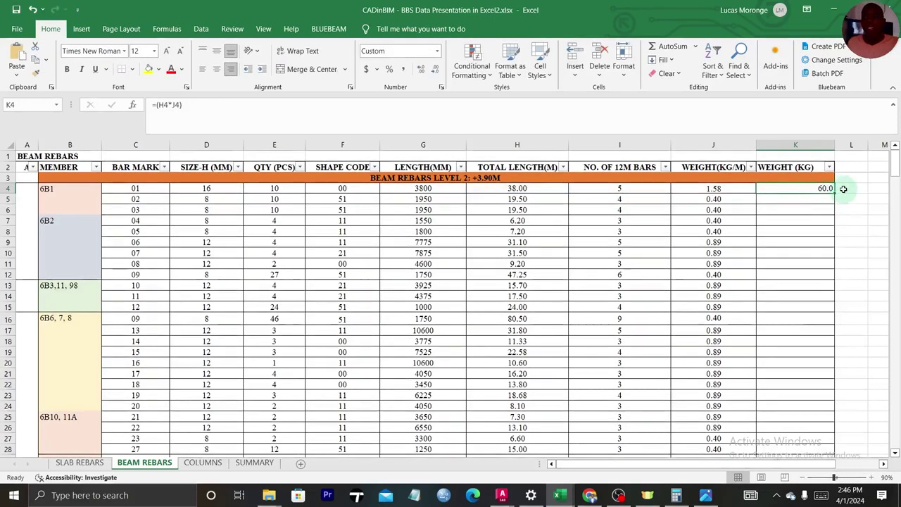
{"action": "left_click_drag", "start_coordinate": [833, 192], "coordinate": [806, 434]}
{"action": "scroll", "coordinate": [802, 380], "scroll_direction": "down", "scroll_amount": 4}
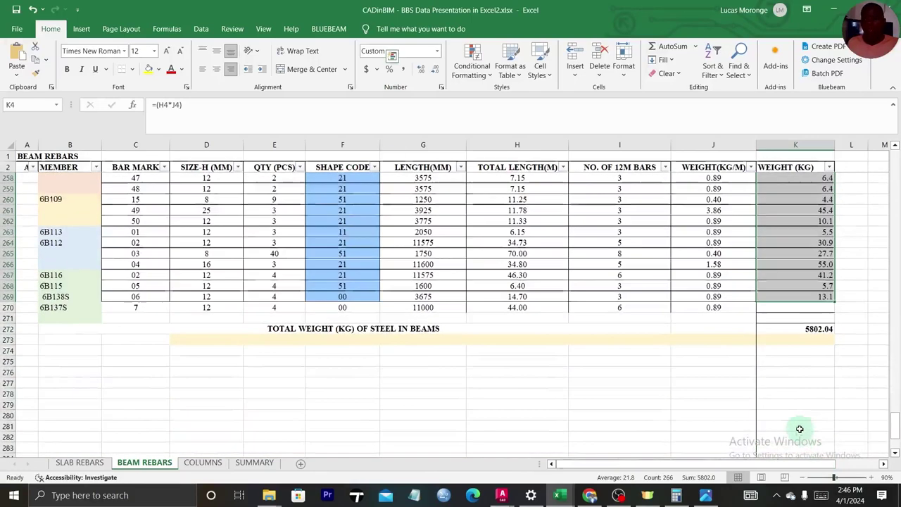
Clear the existing formula from K272, the total weight cell for steel in beams.
{"action": "left_click", "coordinate": [800, 331]}
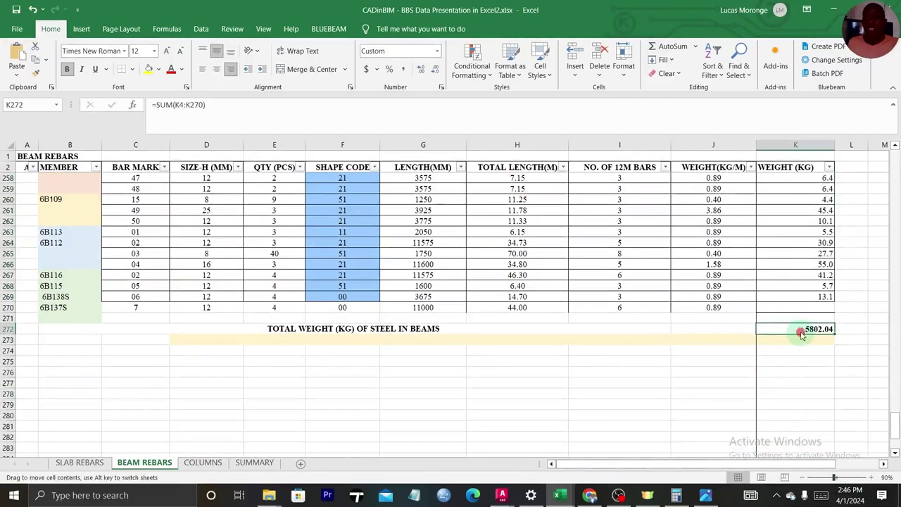
{"action": "double_click", "coordinate": [803, 330]}
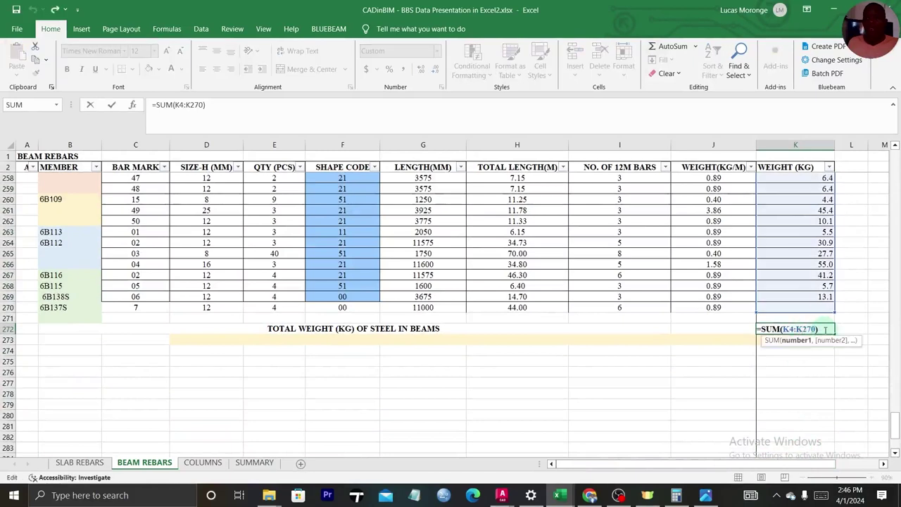
{"action": "key", "text": "shift+Home"}
{"action": "key", "text": "BackSpace"}
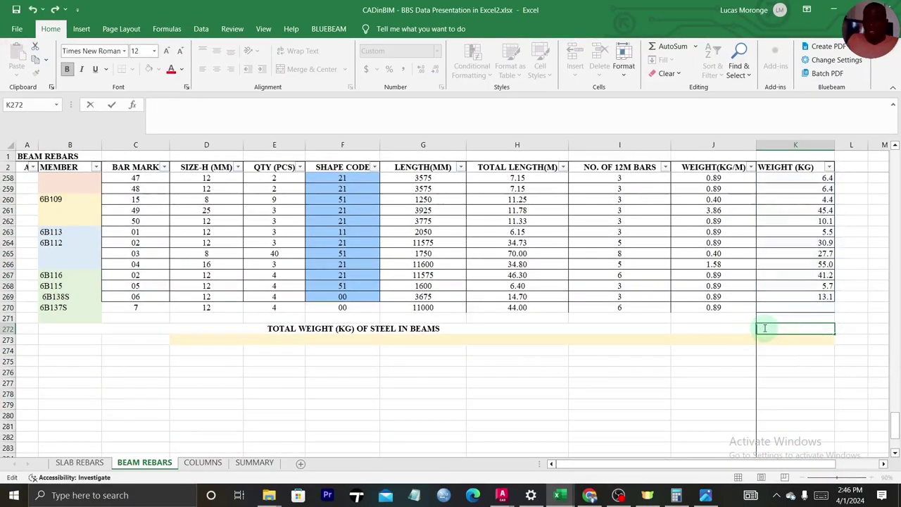
Enter the formula =SUM(K4:K269) in K272 to total the beam steel weight.
{"action": "type", "text": "="}
{"action": "key", "text": "BackSpace"}
{"action": "type", "text": "="}
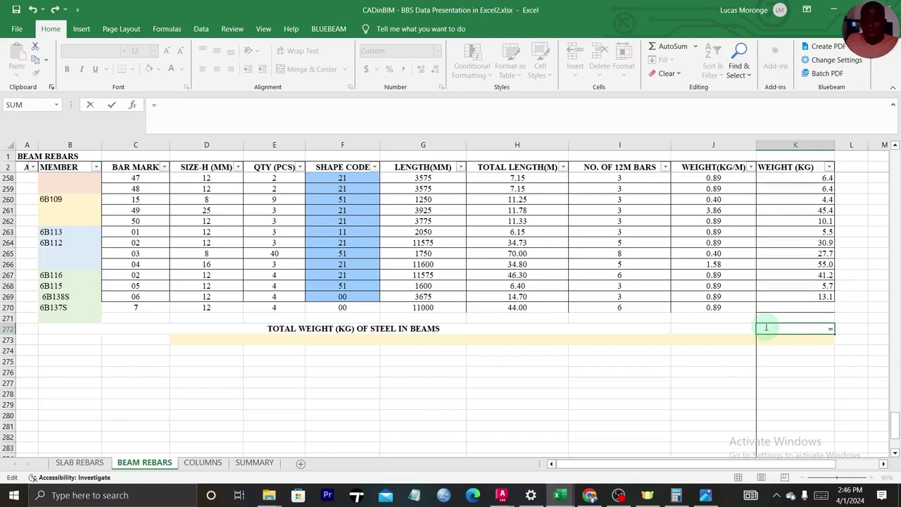
{"action": "type", "text": "SU"}
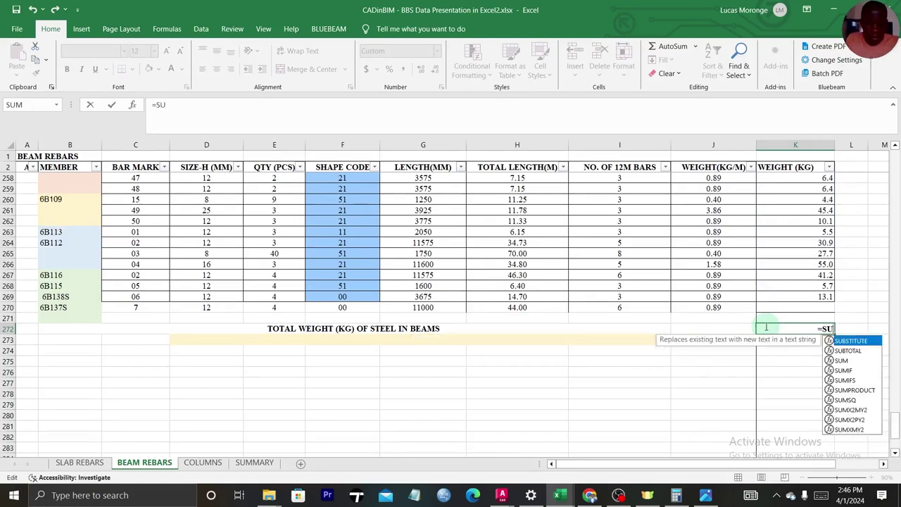
{"action": "type", "text": "M("}
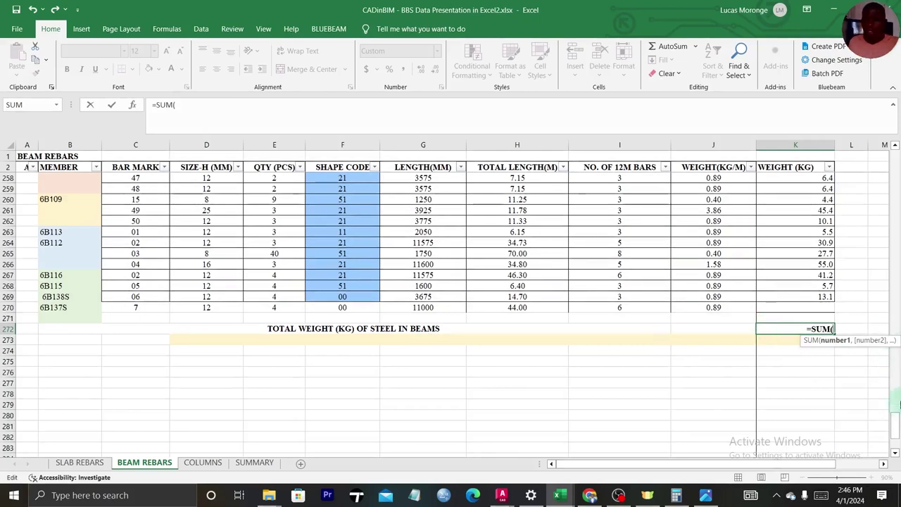
{"action": "left_click_drag", "start_coordinate": [897, 427], "coordinate": [871, 157]}
{"action": "left_click", "coordinate": [807, 189]}
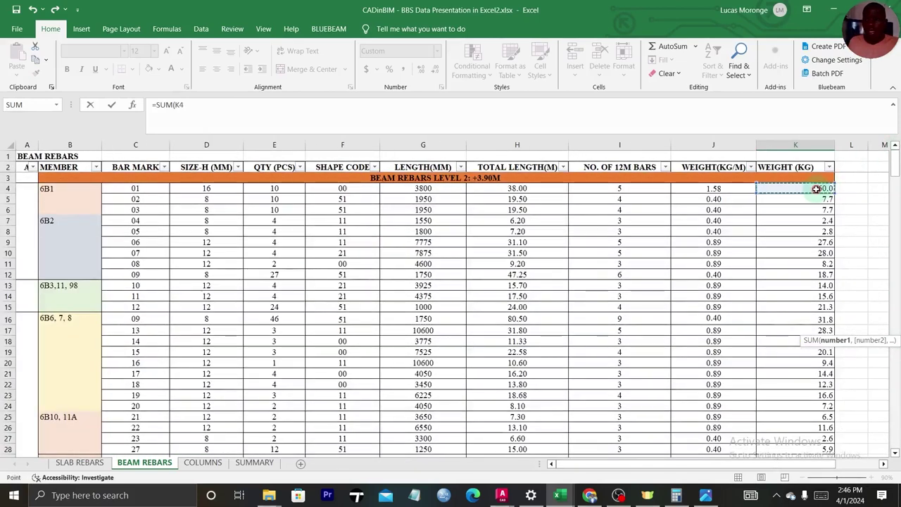
{"action": "left_click", "coordinate": [896, 453]}
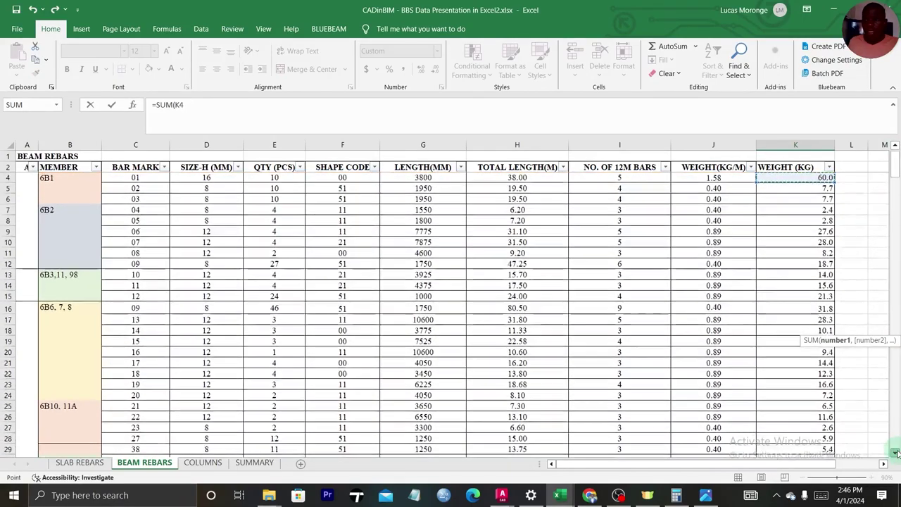
{"action": "left_click_drag", "start_coordinate": [896, 453], "coordinate": [896, 452]}
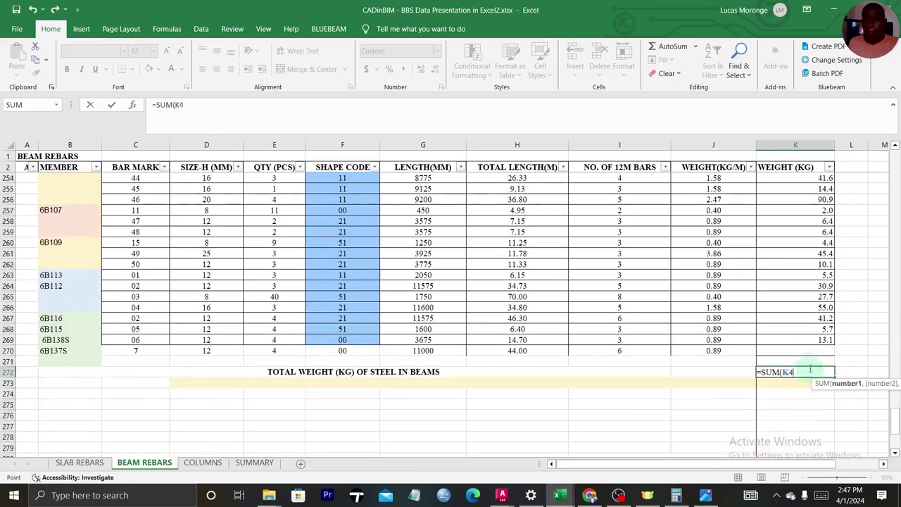
{"action": "left_click", "coordinate": [798, 340], "text": "shift"}
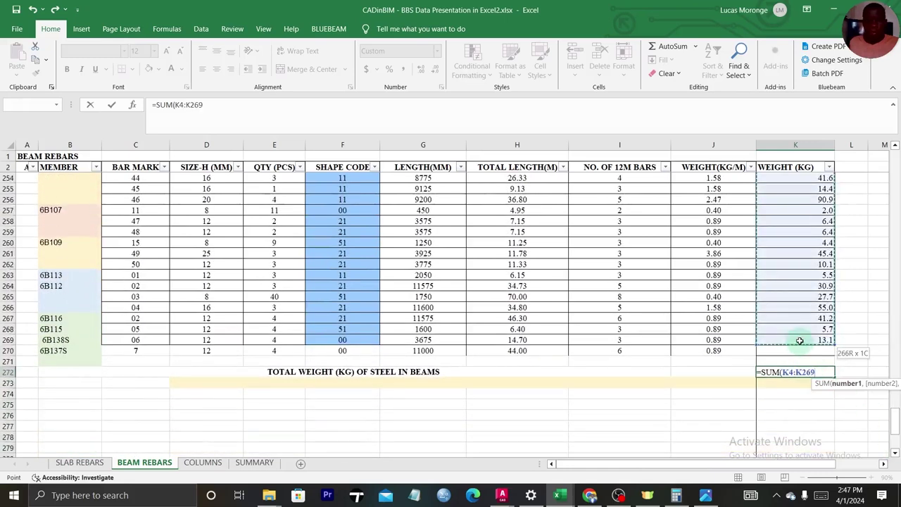
{"action": "type", "text": ")"}
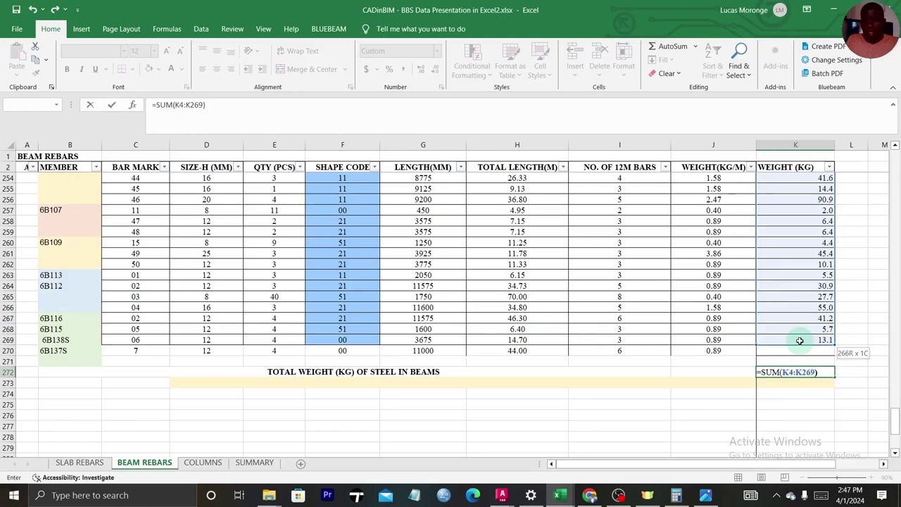
{"action": "key", "text": "Return"}
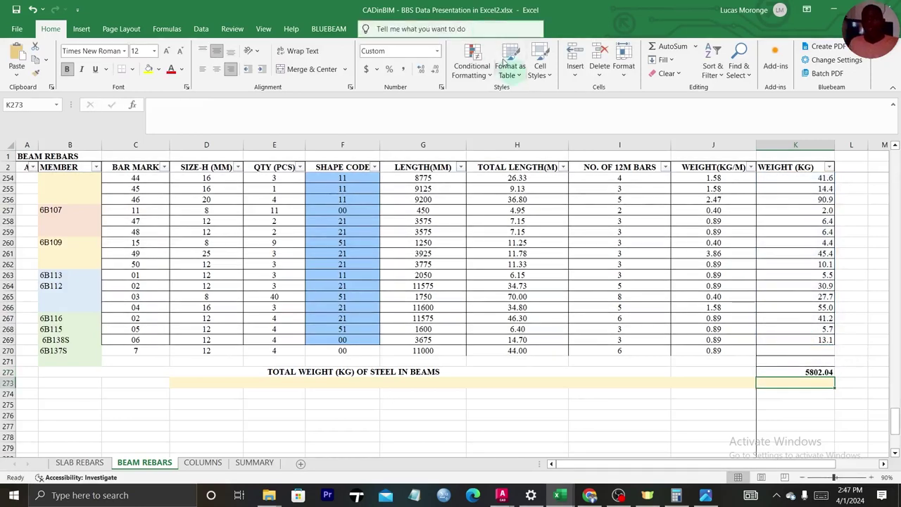
{"action": "left_click", "coordinate": [802, 373]}
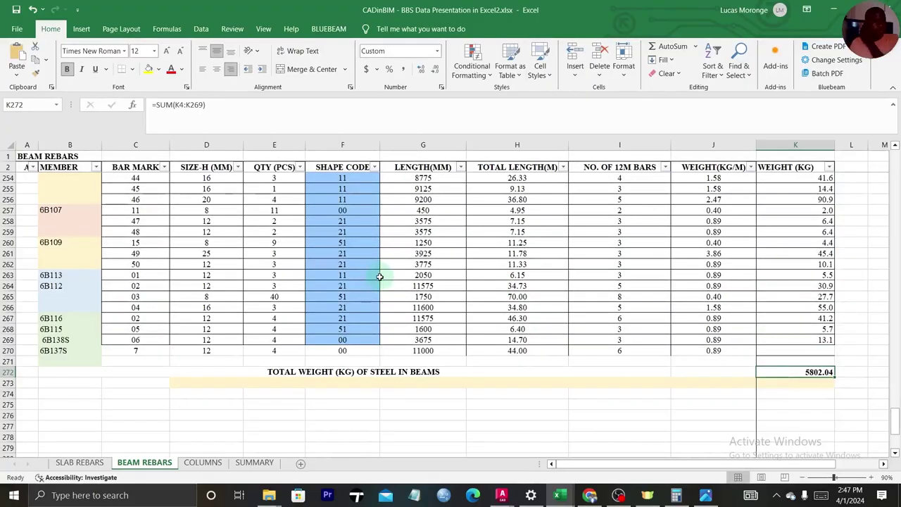
Filter the SIZE-H (MM) column to show only the 25 mm bars.
{"action": "scroll", "coordinate": [379, 275], "scroll_direction": "up", "scroll_amount": 7}
{"action": "scroll", "coordinate": [379, 275], "scroll_direction": "up", "scroll_amount": 15}
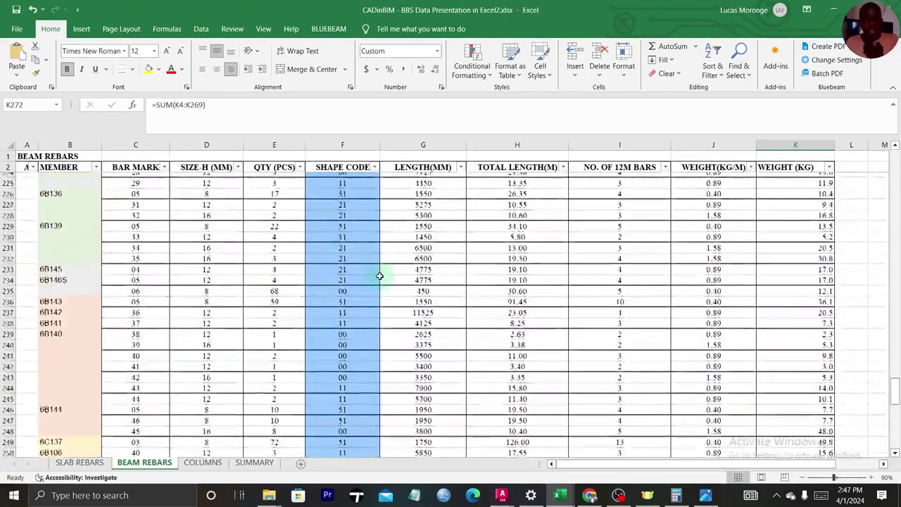
{"action": "scroll", "coordinate": [179, 174], "scroll_direction": "up", "scroll_amount": 14}
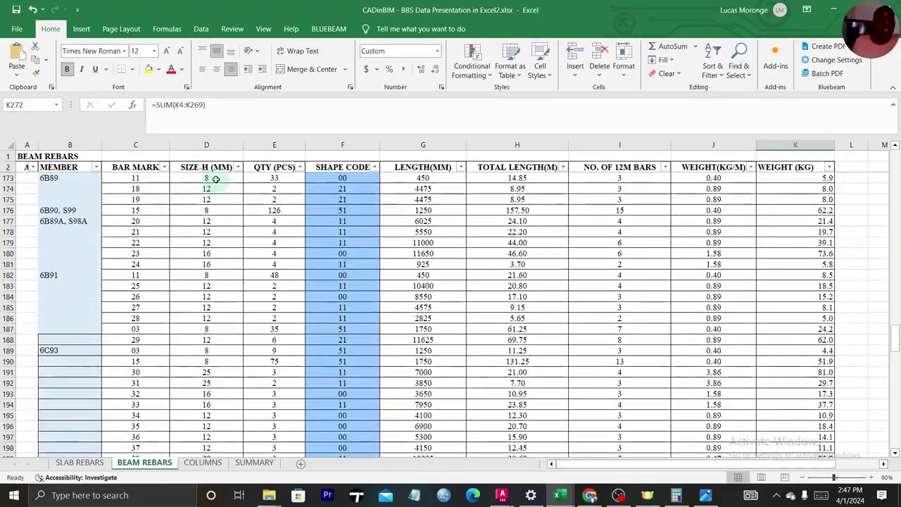
{"action": "scroll", "coordinate": [179, 174], "scroll_direction": "up", "scroll_amount": 2}
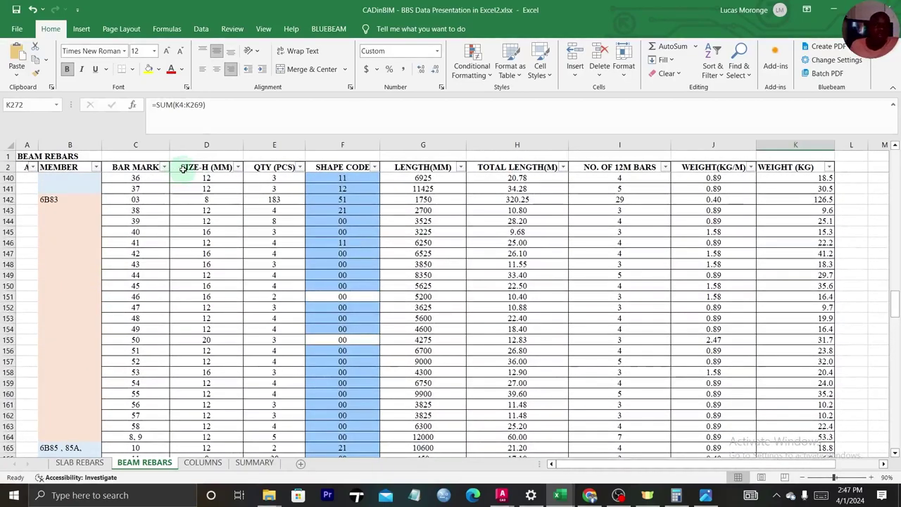
{"action": "left_click", "coordinate": [237, 169]}
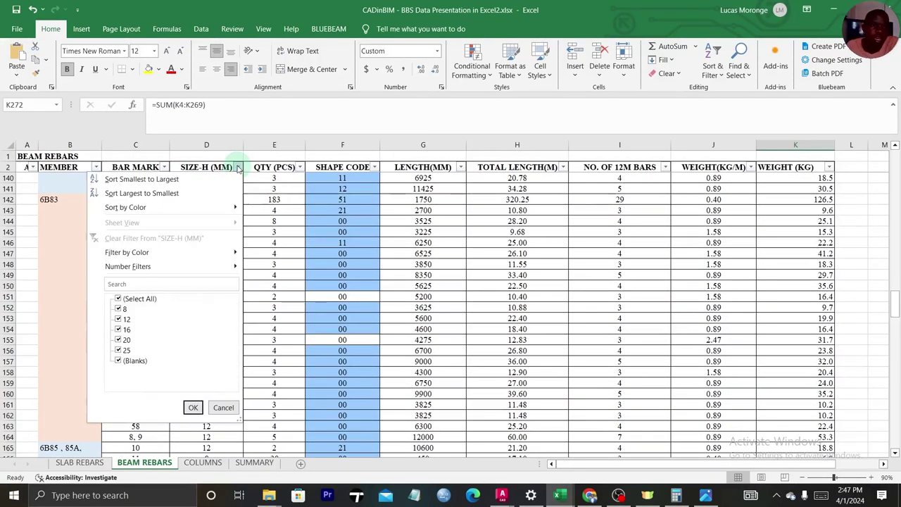
{"action": "left_click", "coordinate": [119, 298]}
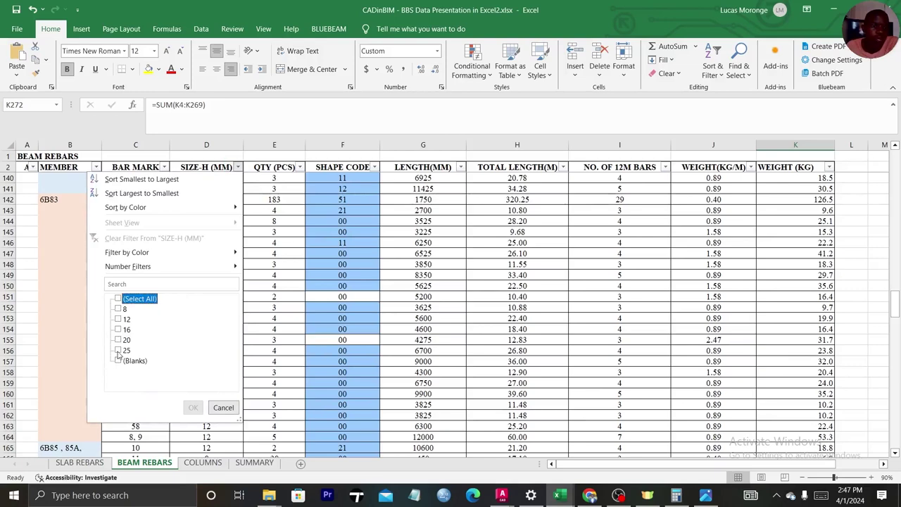
{"action": "left_click", "coordinate": [118, 350]}
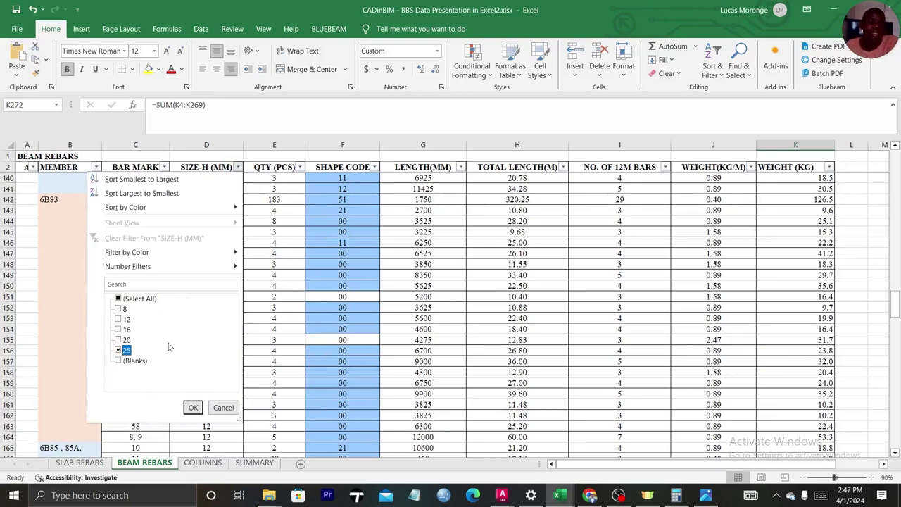
{"action": "left_click", "coordinate": [192, 408]}
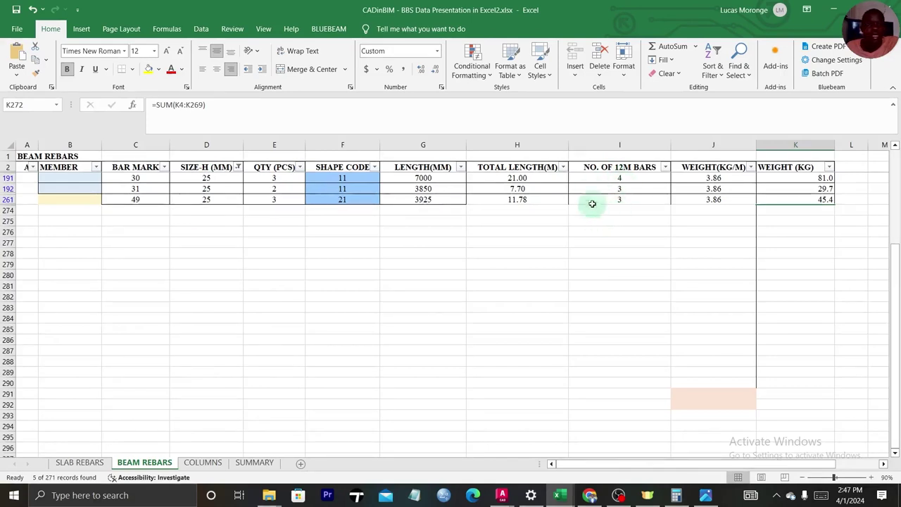
Change the SIZE-H (MM) filter to show only the 8 mm bars and look through the filtered rows.
{"action": "left_click", "coordinate": [230, 167]}
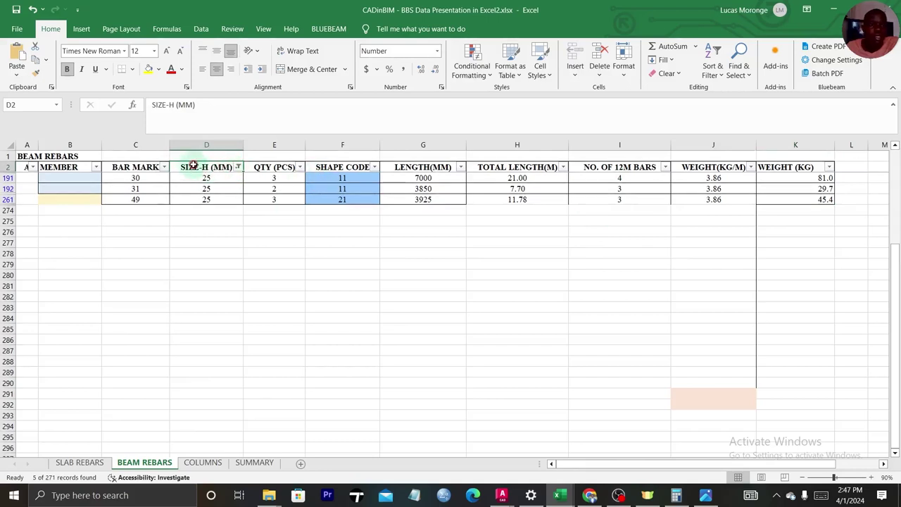
{"action": "left_click", "coordinate": [238, 167]}
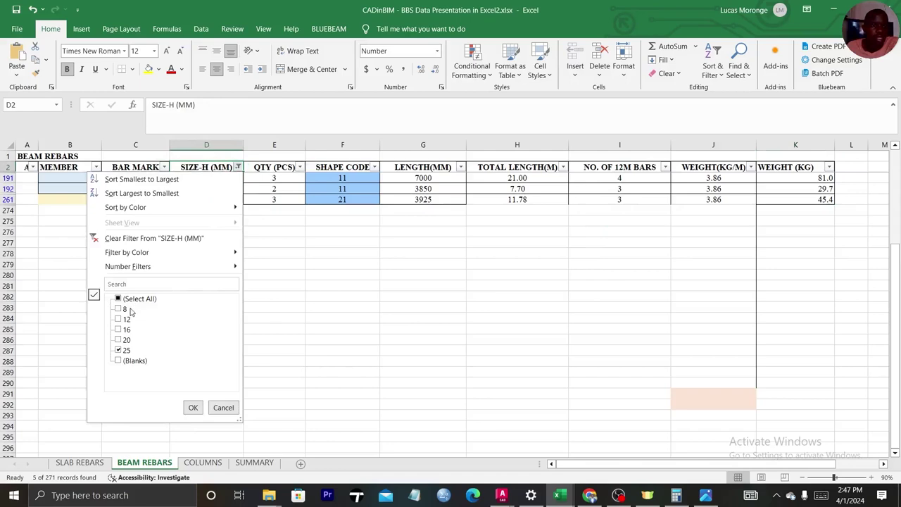
{"action": "left_click", "coordinate": [192, 407]}
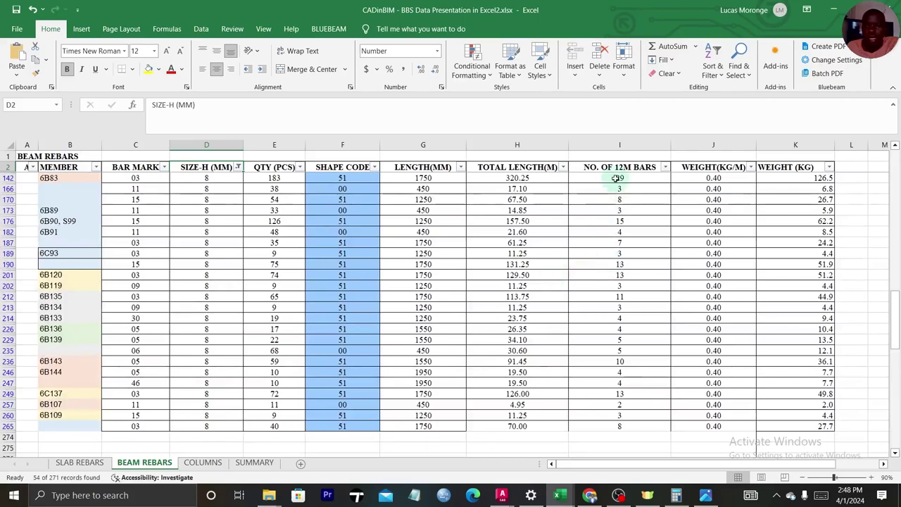
{"action": "scroll", "coordinate": [615, 179], "scroll_direction": "down", "scroll_amount": 5}
{"action": "scroll", "coordinate": [607, 204], "scroll_direction": "up", "scroll_amount": 4}
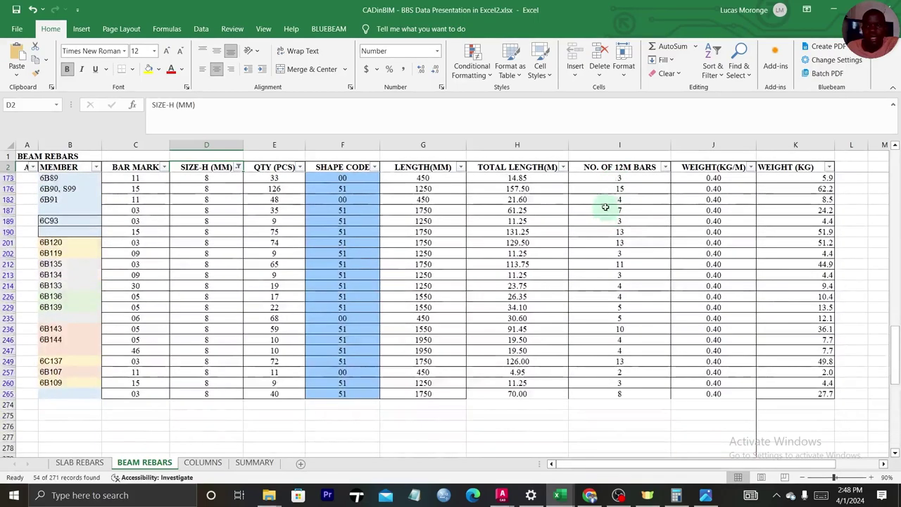
{"action": "scroll", "coordinate": [604, 225], "scroll_direction": "down", "scroll_amount": 4}
{"action": "scroll", "coordinate": [604, 232], "scroll_direction": "up", "scroll_amount": 6}
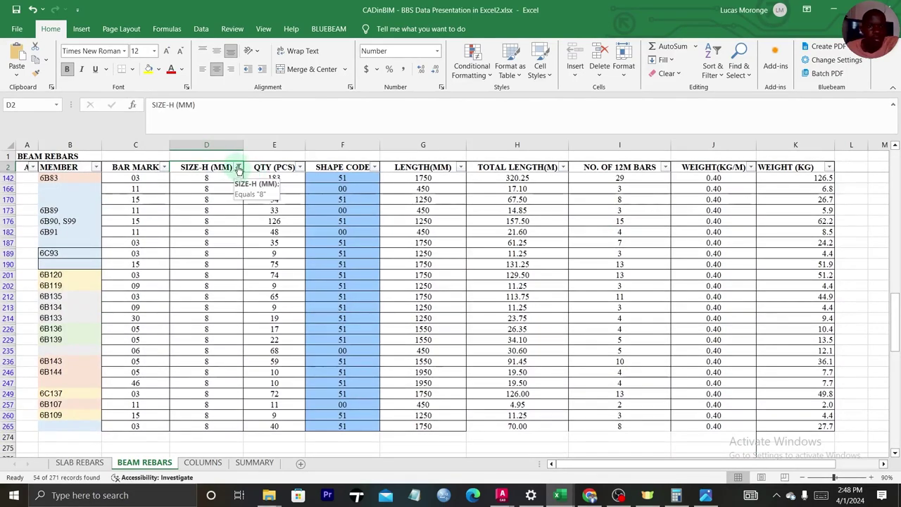
{"action": "left_click", "coordinate": [374, 168]}
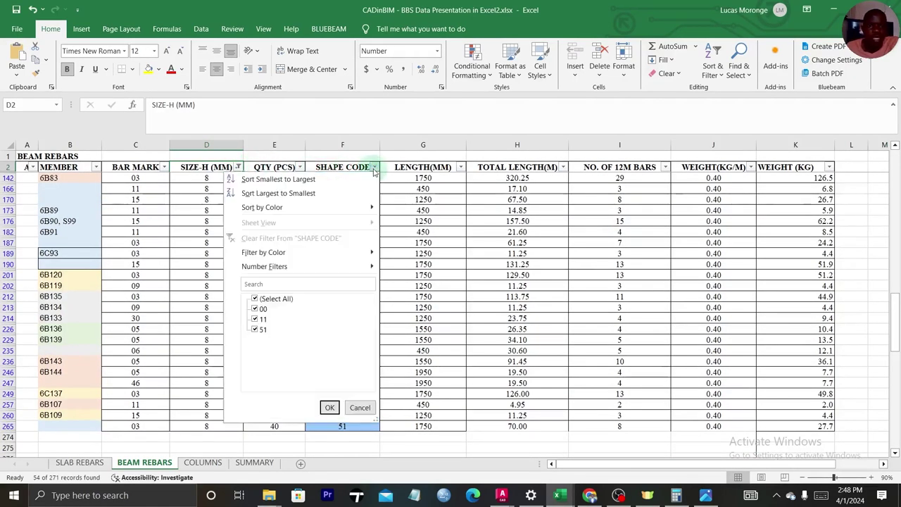
{"action": "left_click", "coordinate": [255, 298]}
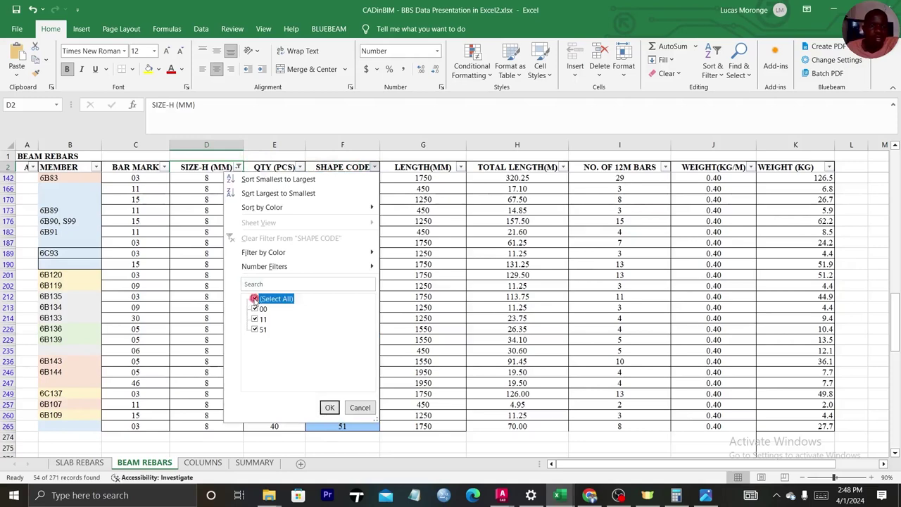
{"action": "left_click", "coordinate": [200, 169]}
Reset the SIZE-H (MM) filter so that all bar sizes and blanks are shown again.
{"action": "left_click", "coordinate": [238, 167]}
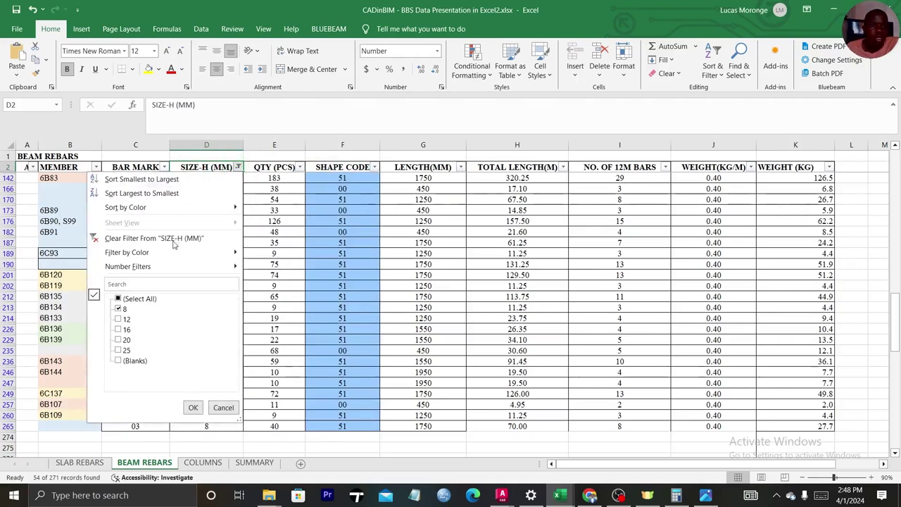
{"action": "left_click", "coordinate": [118, 299]}
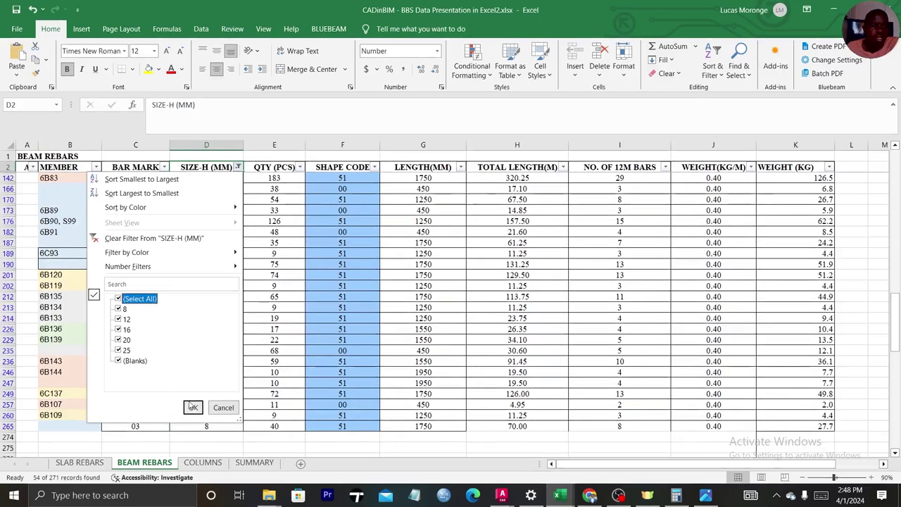
{"action": "left_click", "coordinate": [192, 407]}
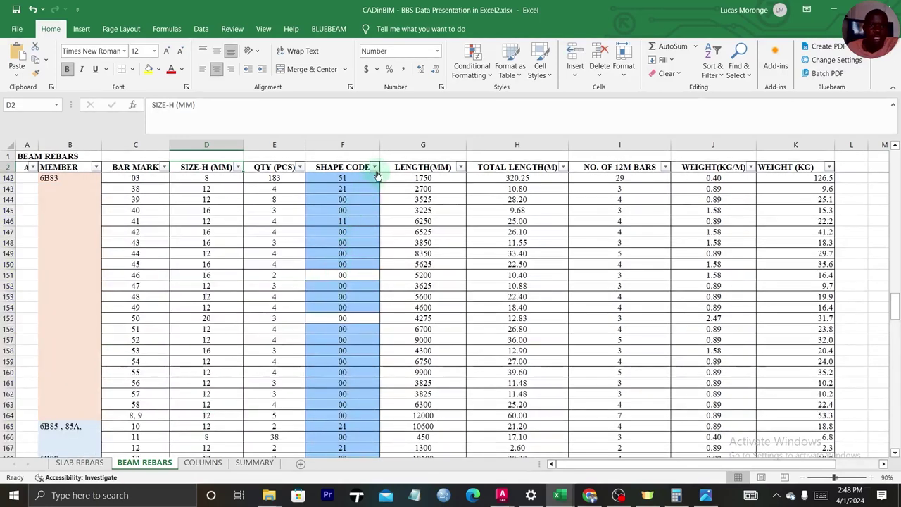
Filter the SHAPE CODE column to show only shape code 51 and look through the filtered beam rows.
{"action": "left_click", "coordinate": [374, 166]}
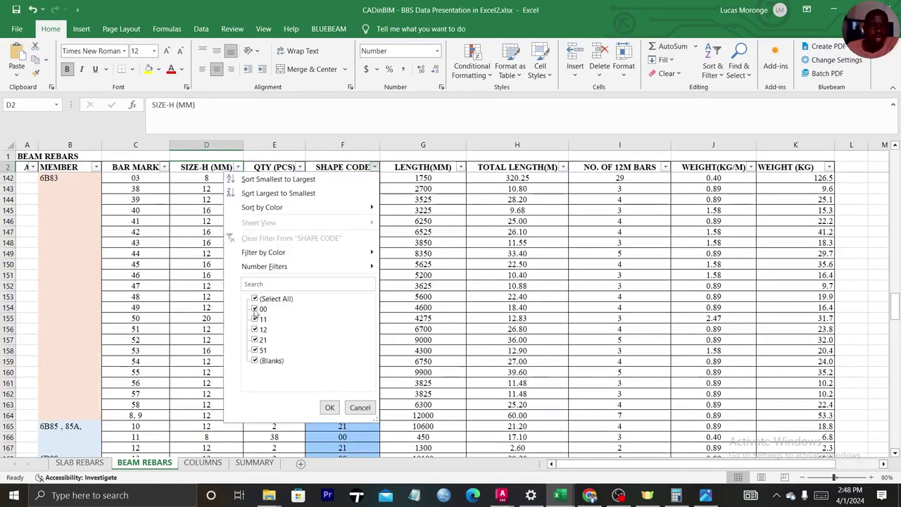
{"action": "left_click", "coordinate": [255, 298]}
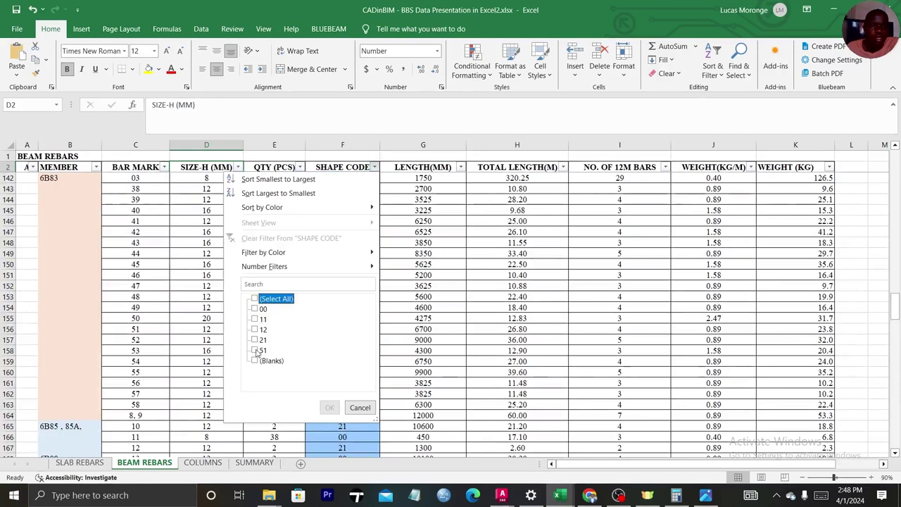
{"action": "left_click", "coordinate": [254, 350]}
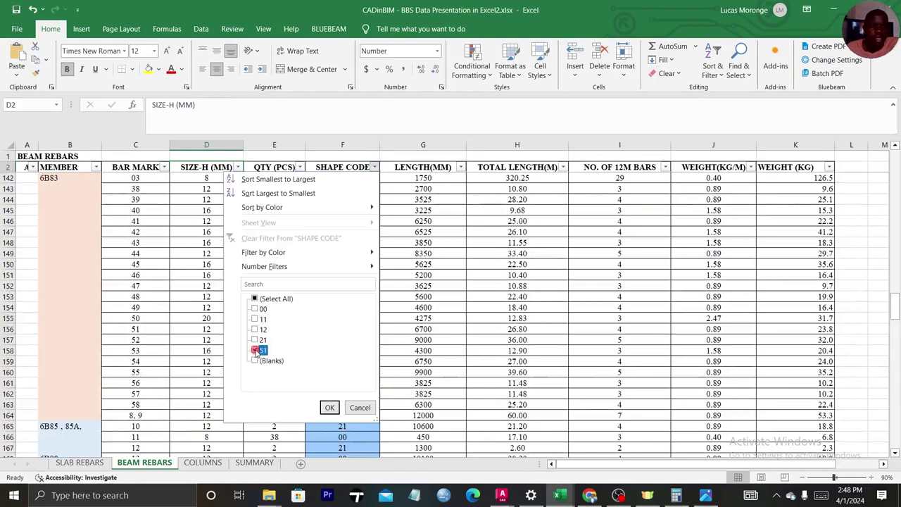
{"action": "left_click", "coordinate": [330, 407]}
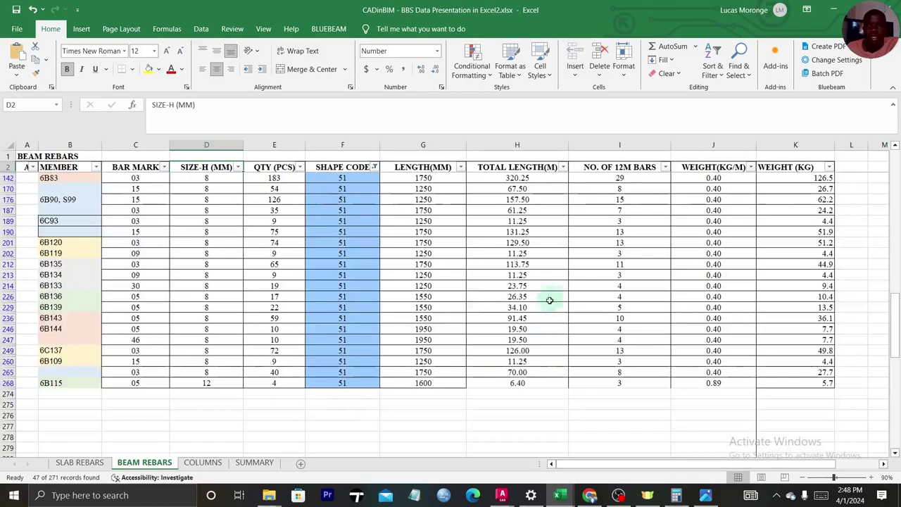
{"action": "scroll", "coordinate": [569, 220], "scroll_direction": "up", "scroll_amount": 3}
{"action": "scroll", "coordinate": [613, 296], "scroll_direction": "down", "scroll_amount": 3}
{"action": "scroll", "coordinate": [613, 302], "scroll_direction": "up", "scroll_amount": 2}
{"action": "scroll", "coordinate": [614, 301], "scroll_direction": "up", "scroll_amount": 9}
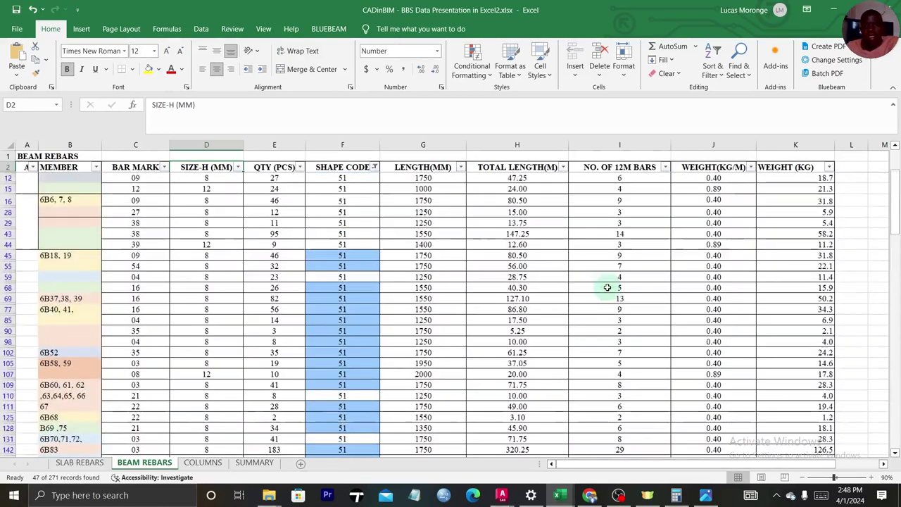
{"action": "scroll", "coordinate": [591, 251], "scroll_direction": "down", "scroll_amount": 6}
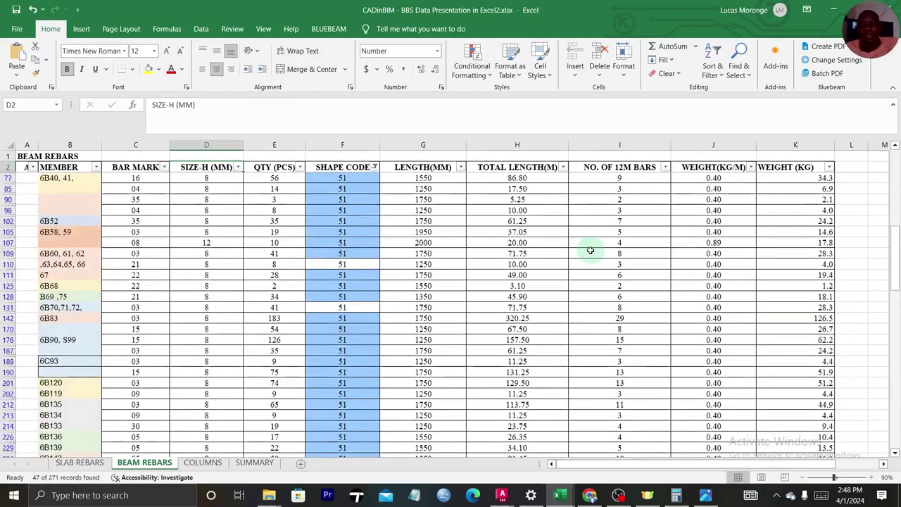
{"action": "scroll", "coordinate": [590, 250], "scroll_direction": "down", "scroll_amount": 3}
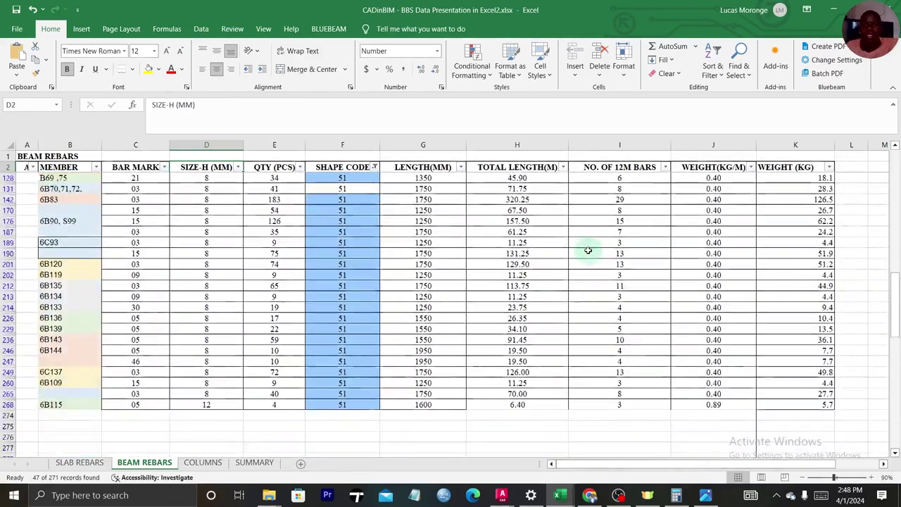